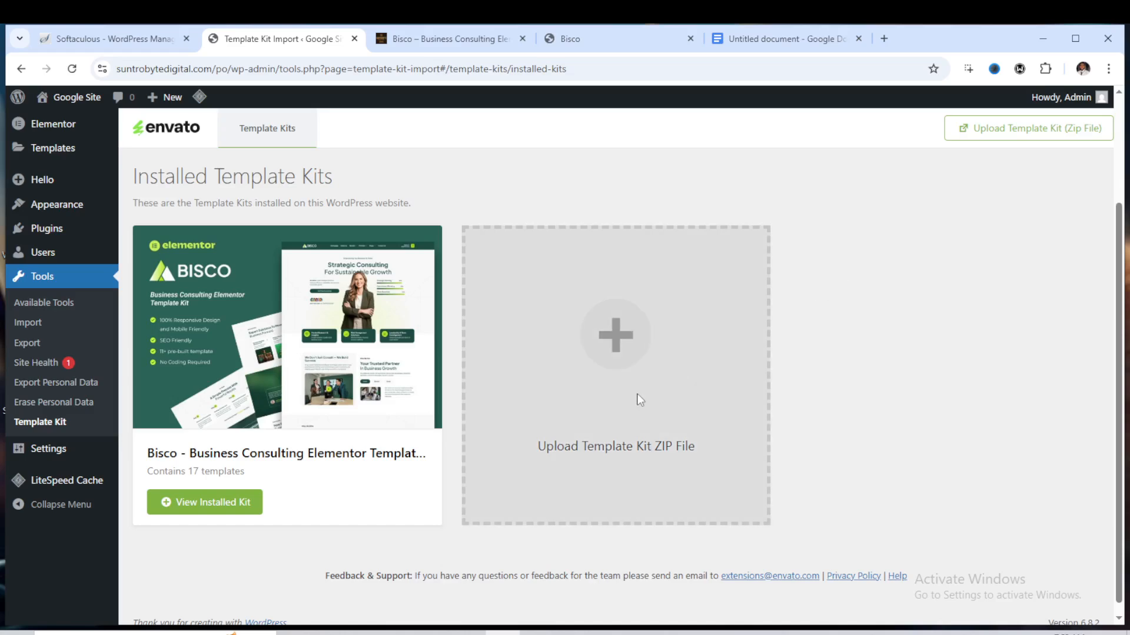
# Browse the Bisco demo website to review its sections, from the hero to the footer
pyautogui.scroll(3, 369, 385)
pyautogui.scroll(-3, 419, 335)
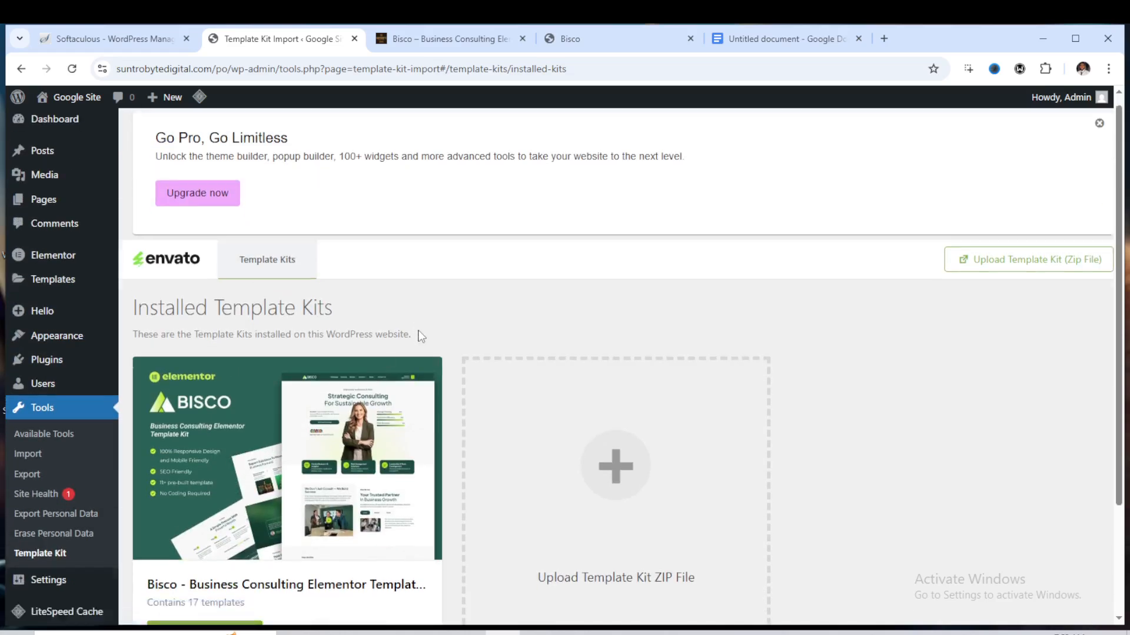
pyautogui.scroll(3, 465, 305)
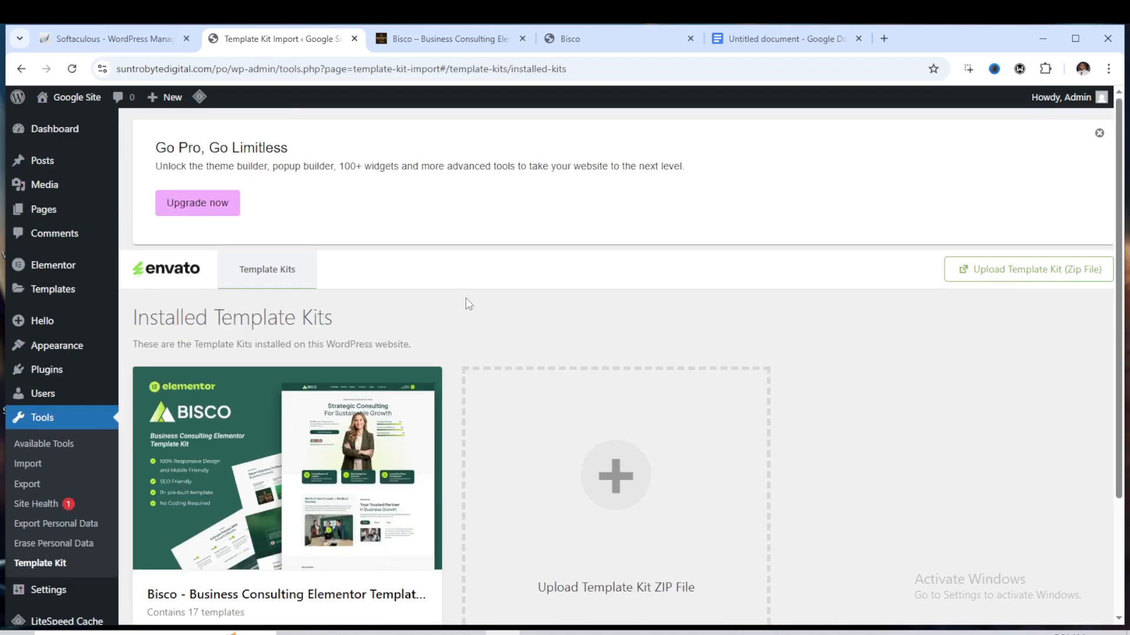
pyautogui.click(593, 39)
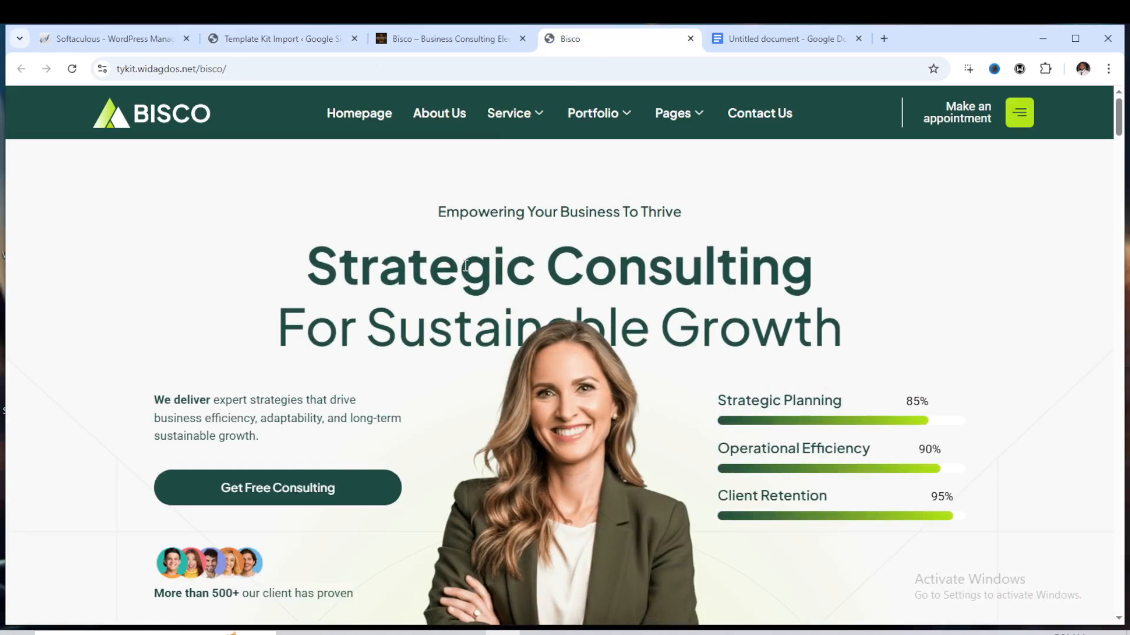
pyautogui.scroll(-6, 465, 266)
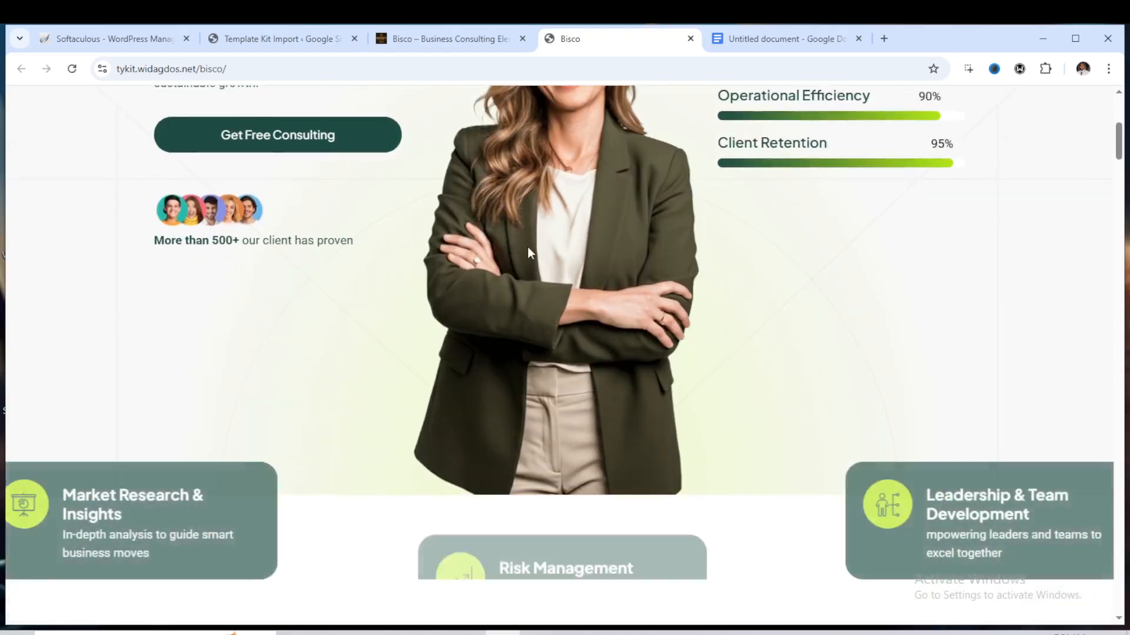
pyautogui.scroll(-6, 528, 253)
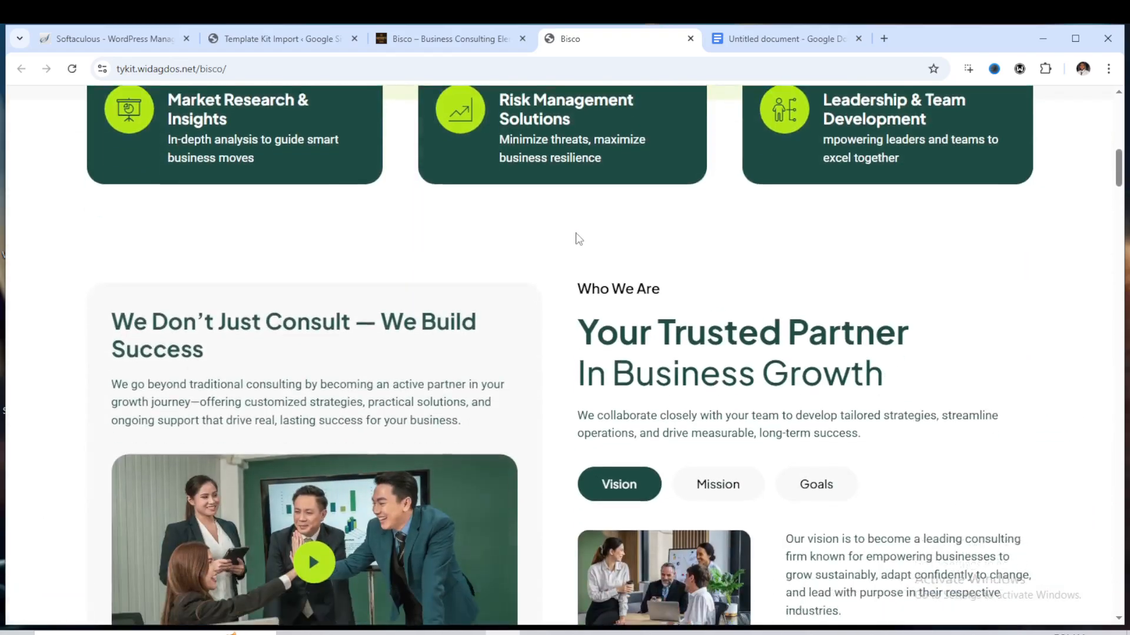
pyautogui.scroll(-5, 577, 237)
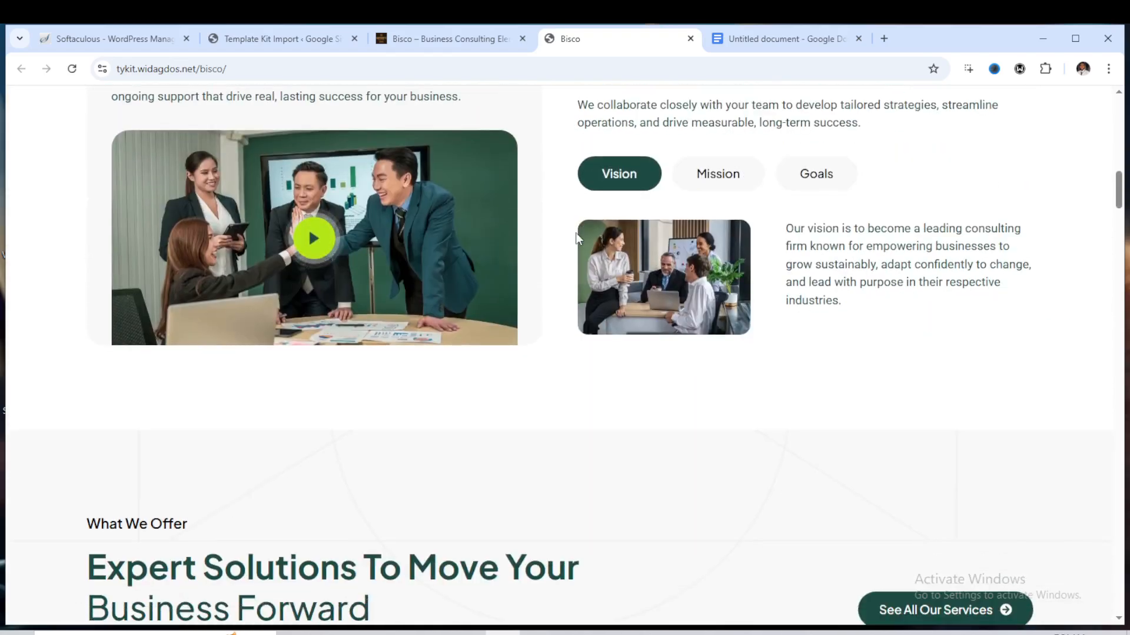
pyautogui.scroll(-8, 577, 238)
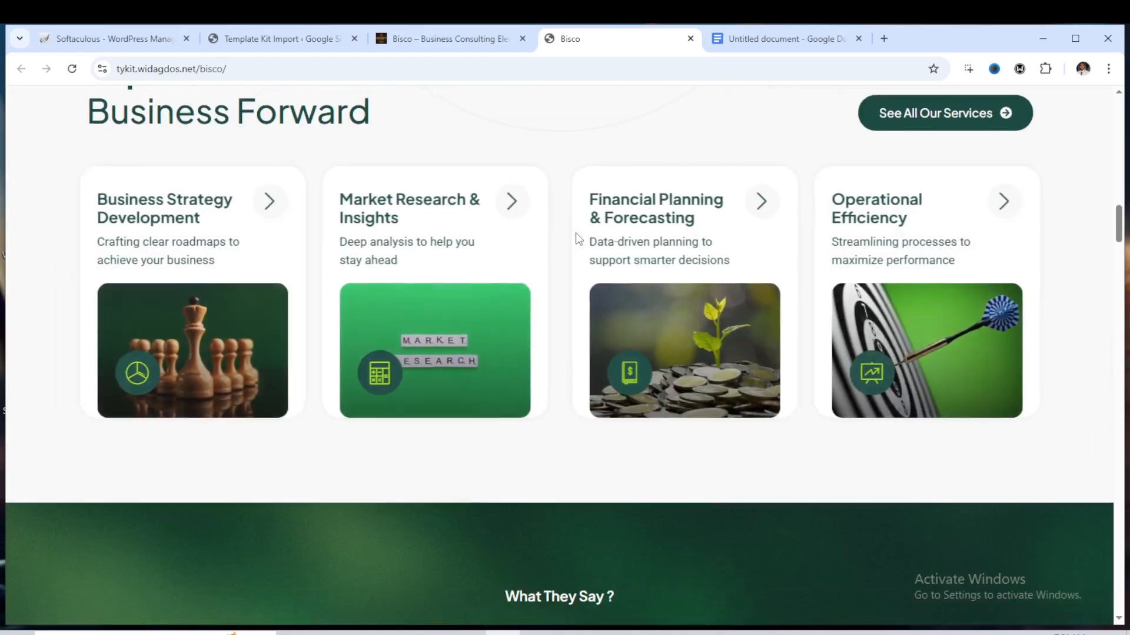
pyautogui.scroll(-6, 577, 238)
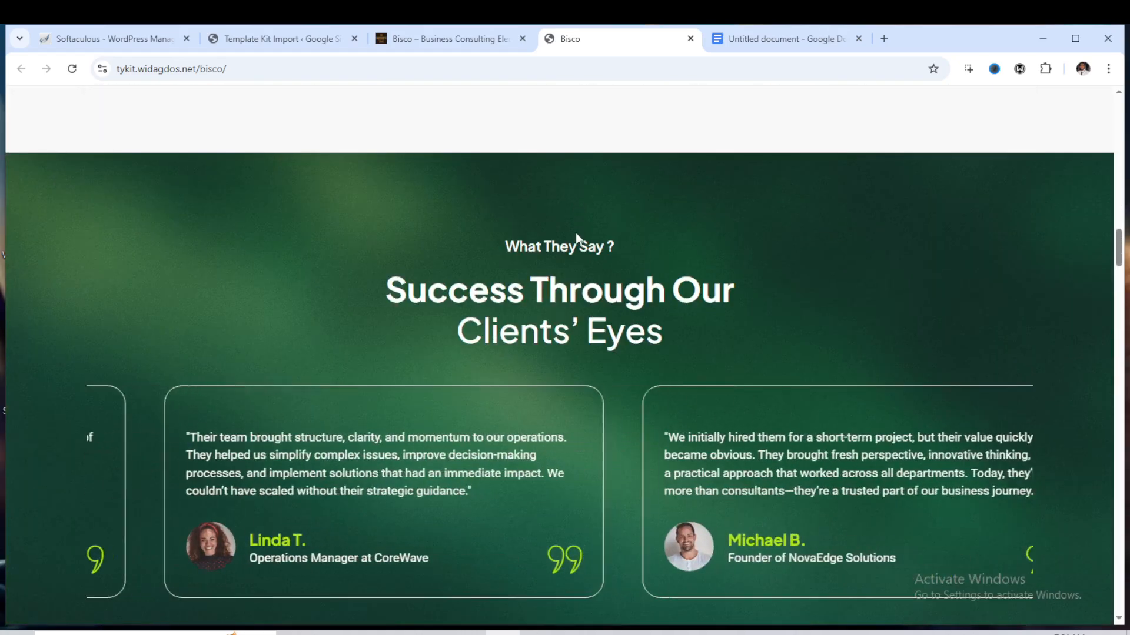
pyautogui.scroll(-4, 575, 233)
pyautogui.scroll(-7, 569, 272)
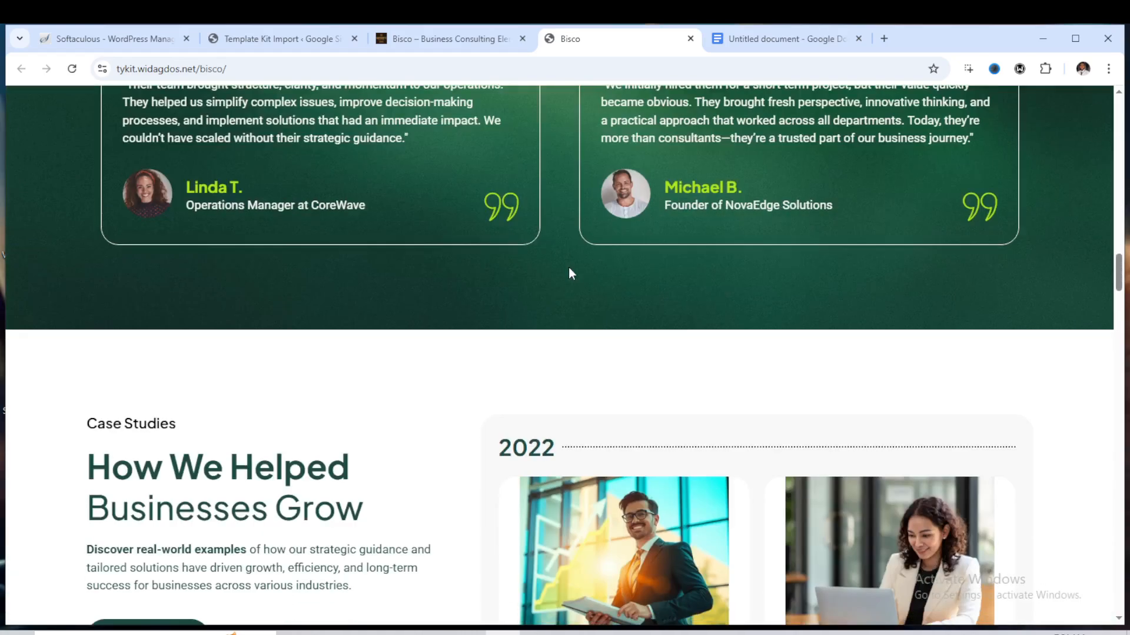
pyautogui.scroll(-10, 572, 280)
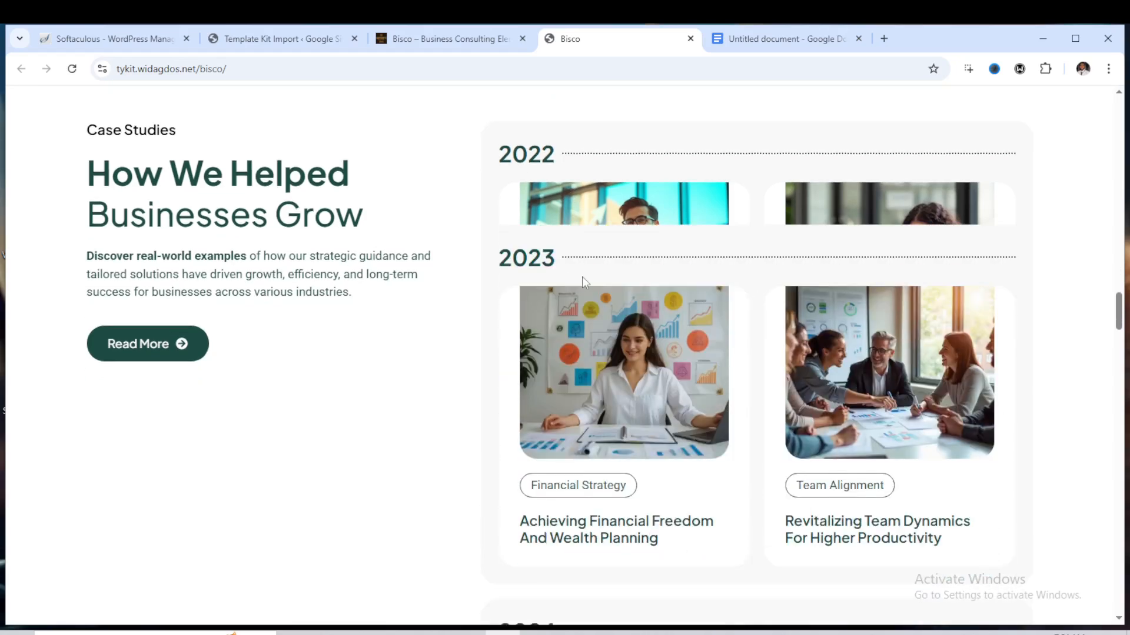
pyautogui.scroll(-12, 631, 267)
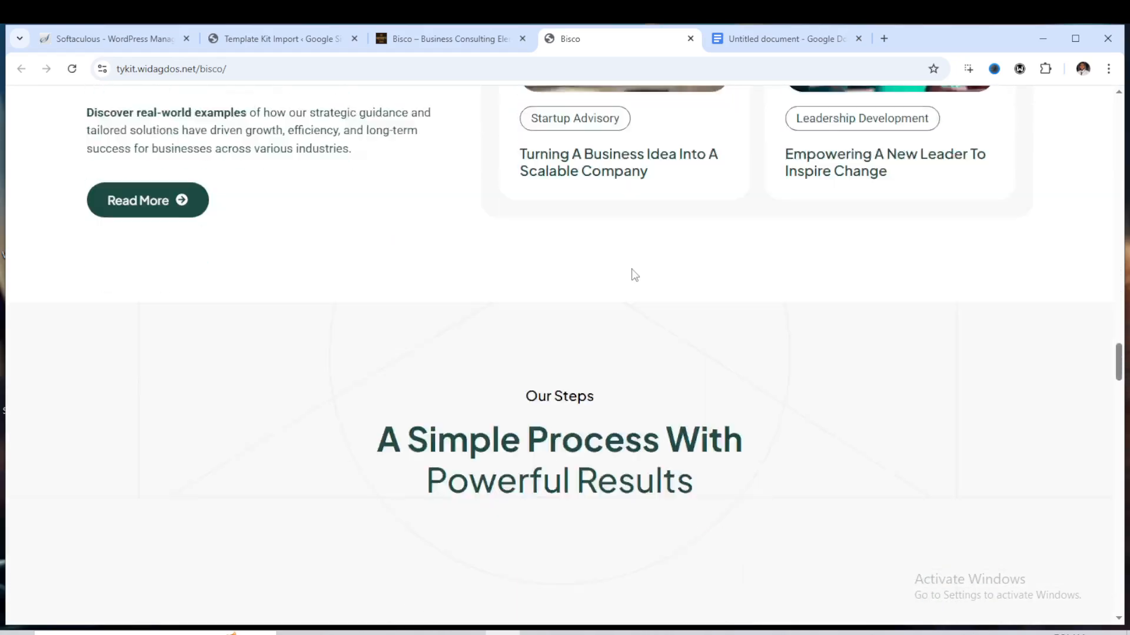
pyautogui.scroll(-7, 632, 273)
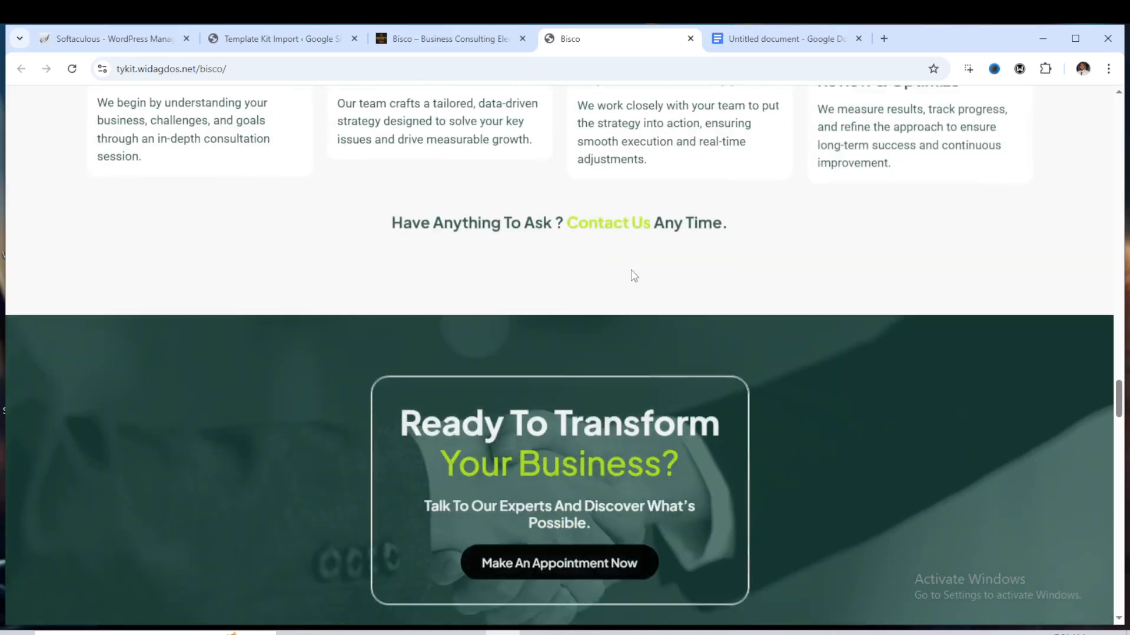
pyautogui.scroll(-10, 632, 277)
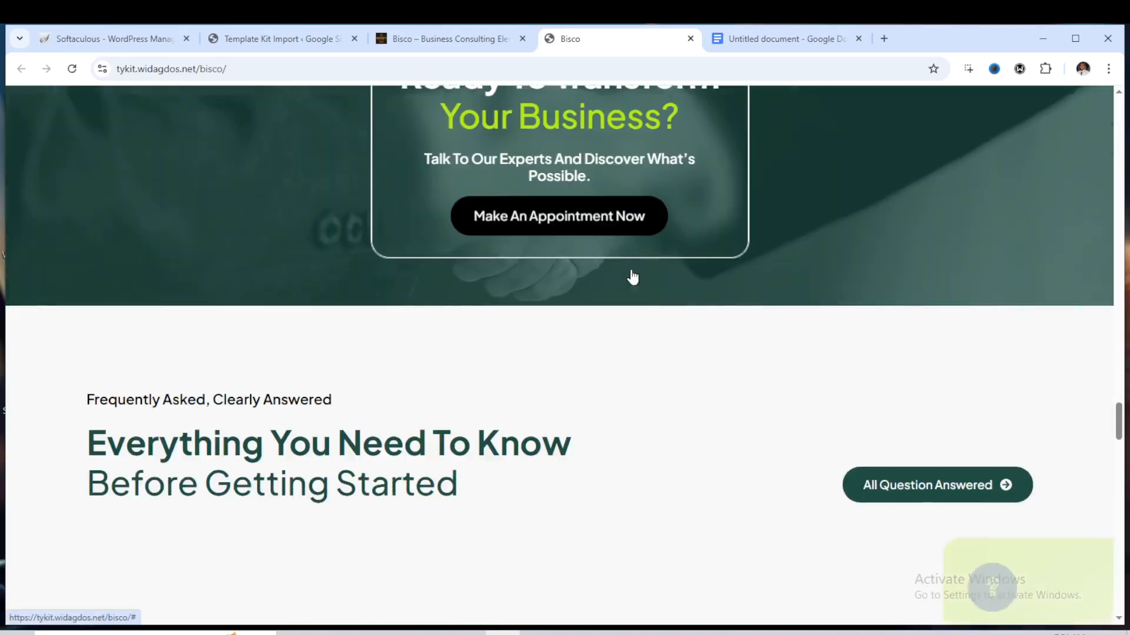
pyautogui.scroll(-8, 632, 276)
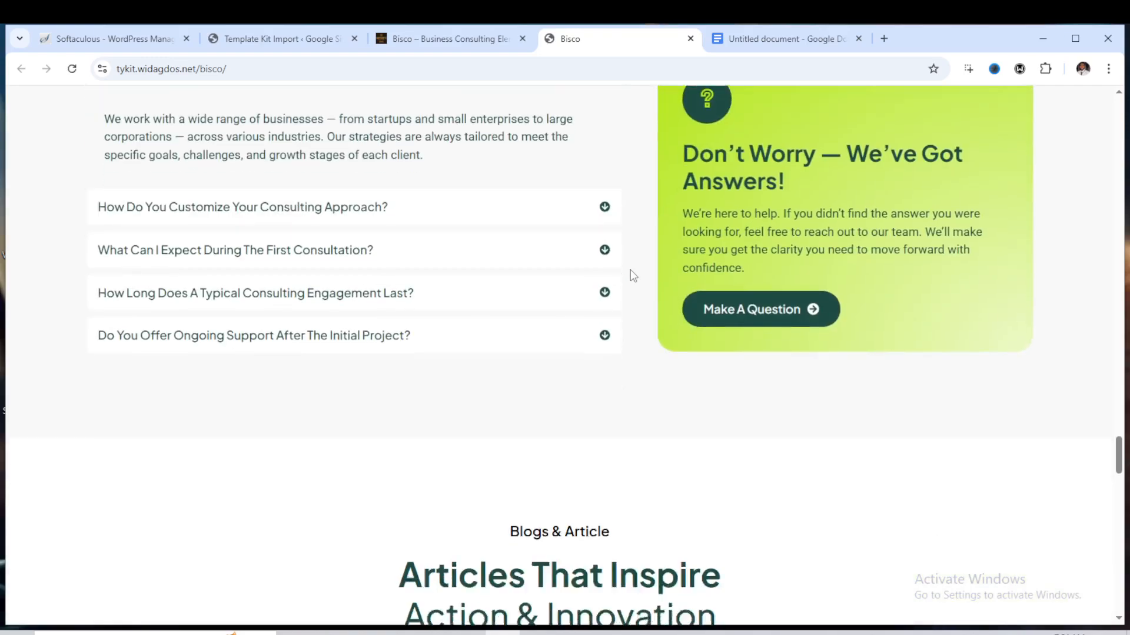
pyautogui.scroll(-10, 633, 270)
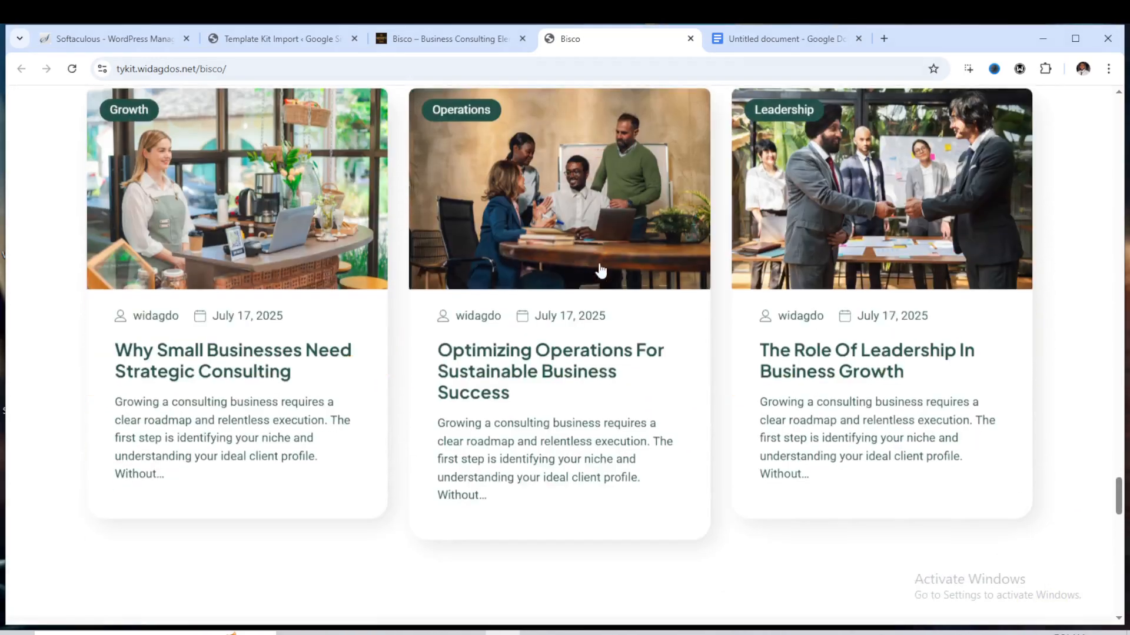
pyautogui.scroll(-9, 608, 263)
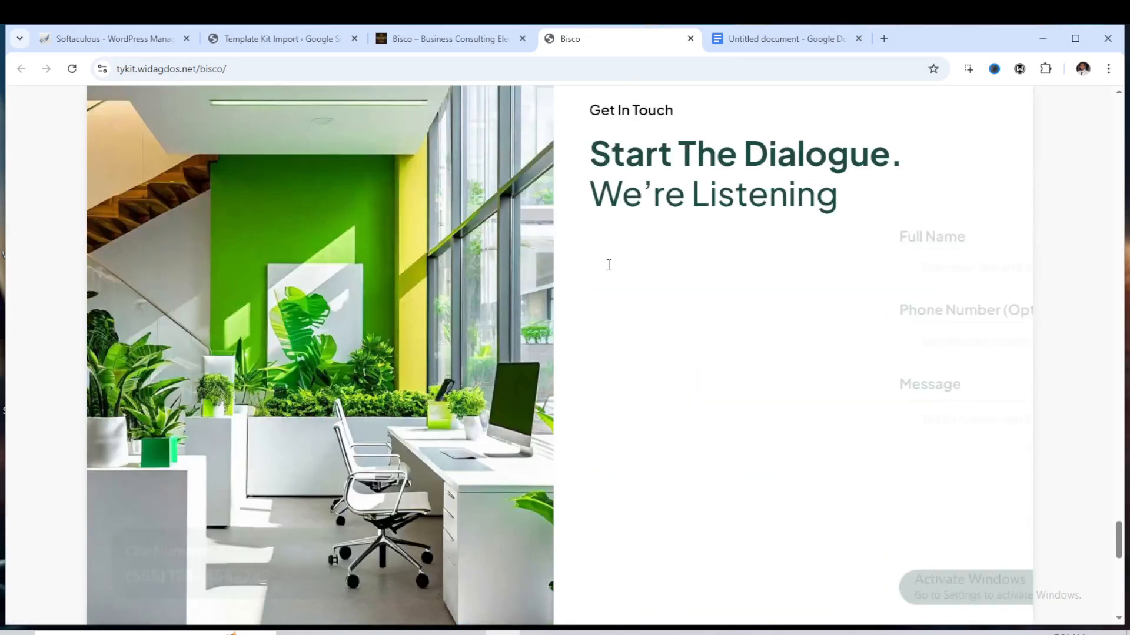
pyautogui.scroll(-9, 655, 263)
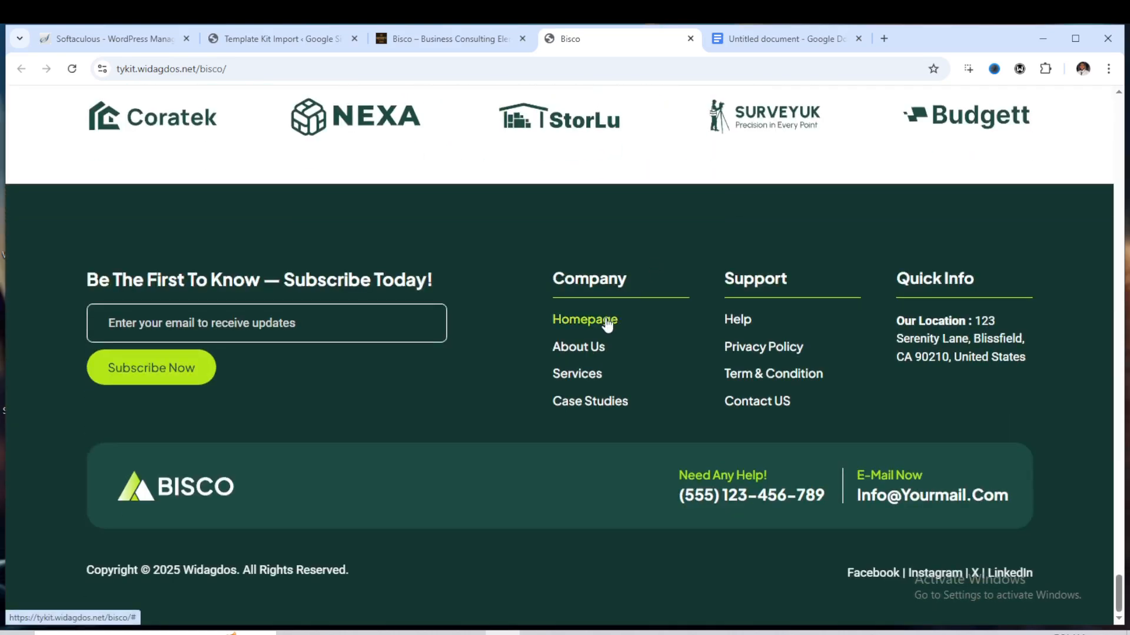
pyautogui.scroll(11, 600, 186)
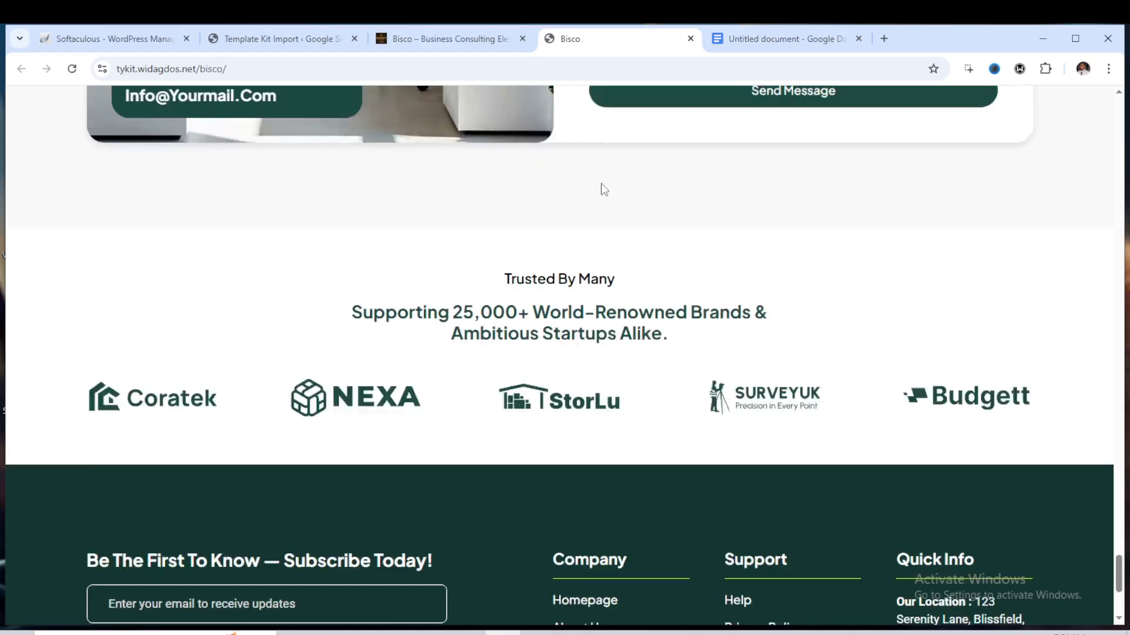
pyautogui.scroll(13, 590, 284)
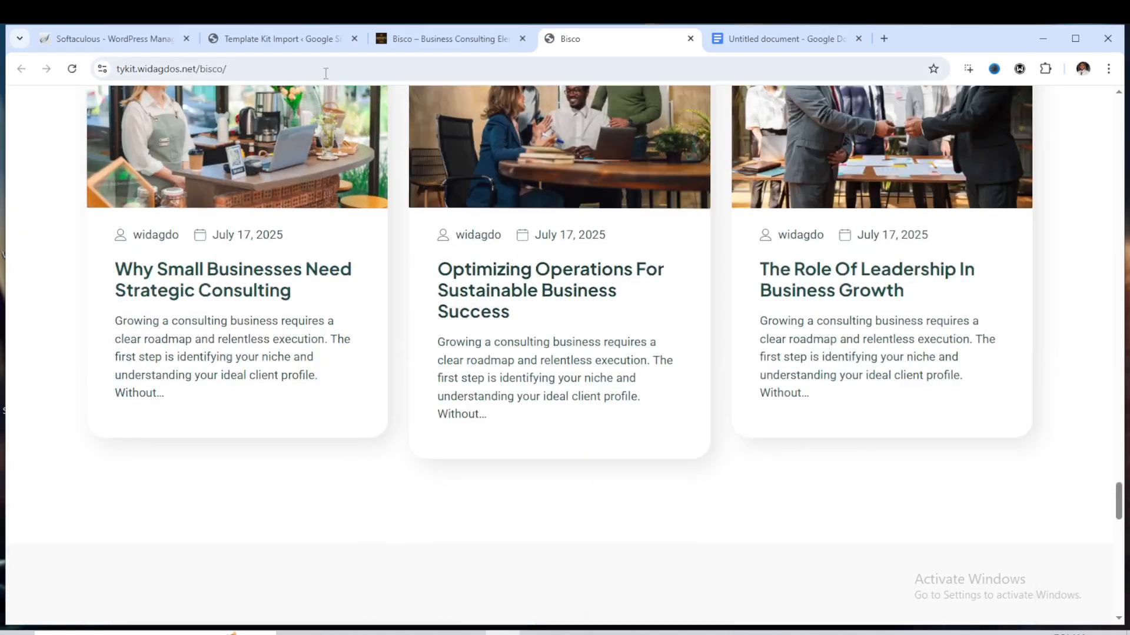
# Review the installed plugins and the active theme in the WordPress dashboard
pyautogui.click(285, 52)
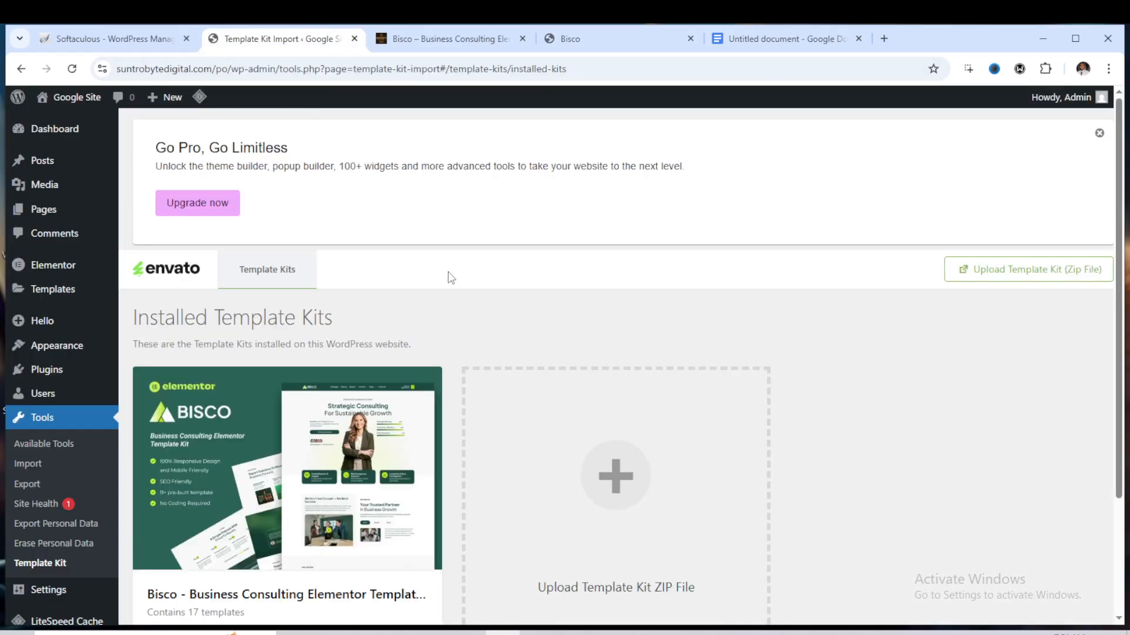
pyautogui.scroll(-1, 454, 275)
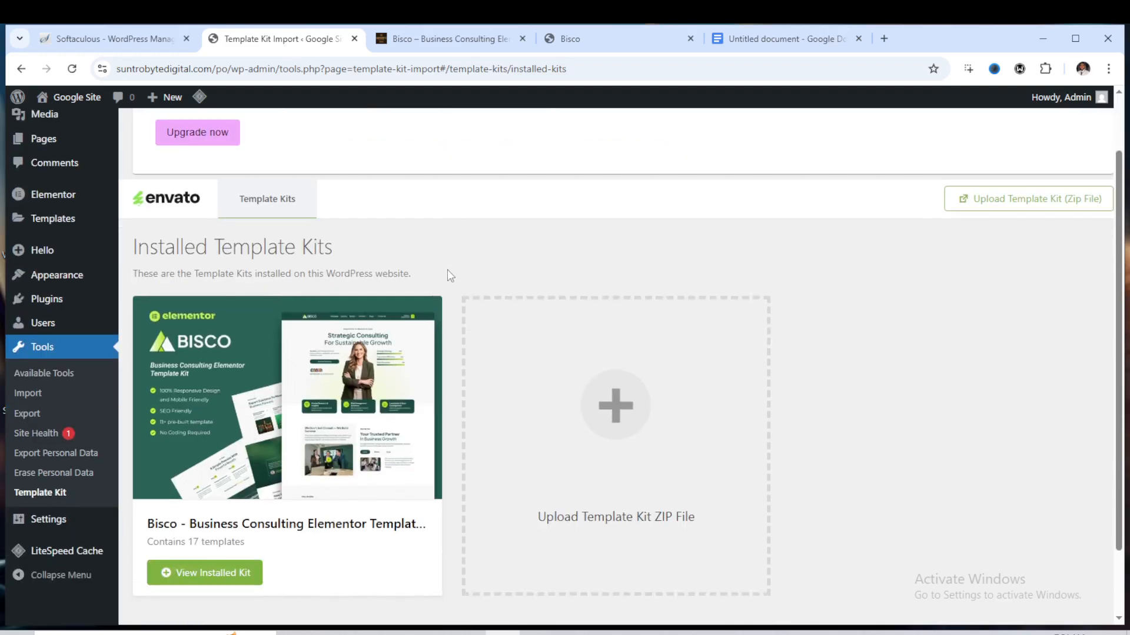
pyautogui.scroll(1, 450, 276)
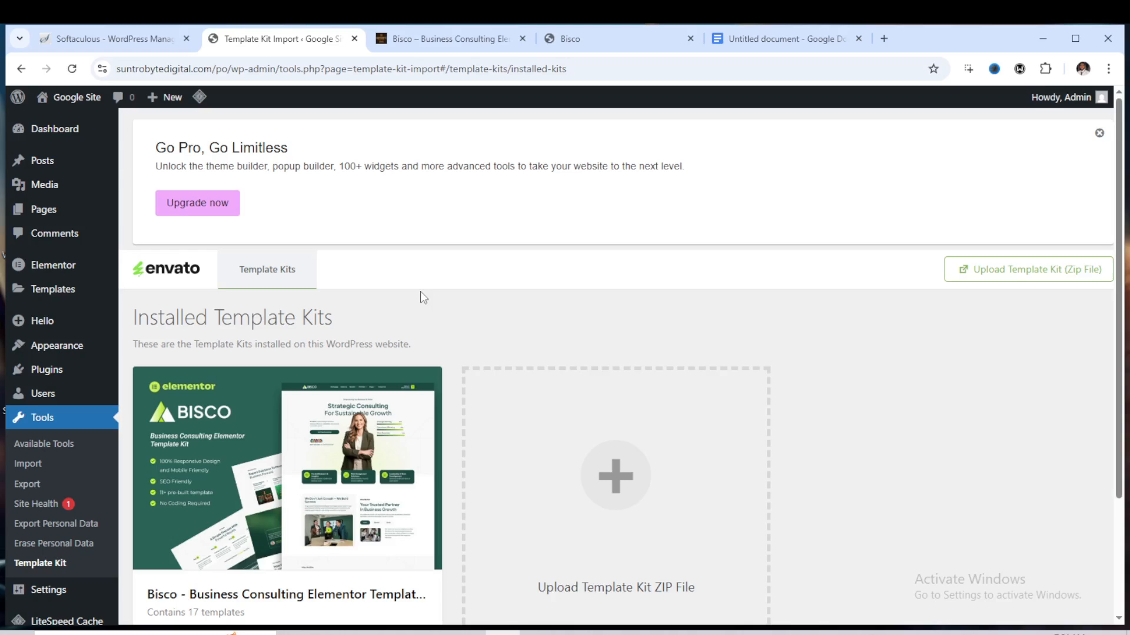
pyautogui.scroll(-2, 420, 292)
pyautogui.scroll(1, 399, 307)
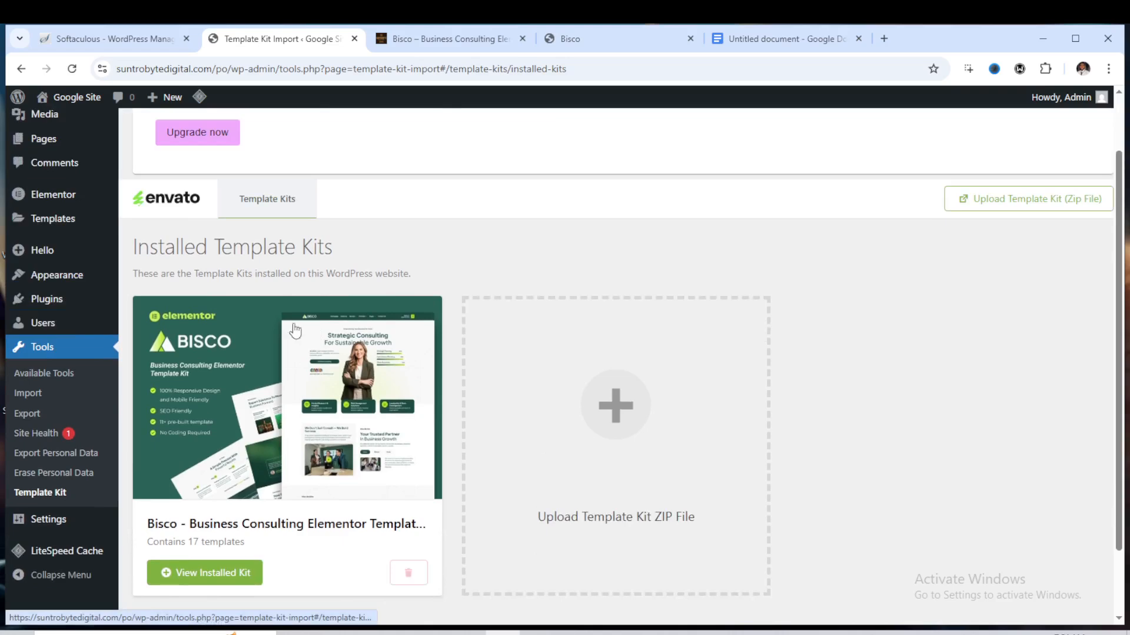
pyautogui.click(103, 305)
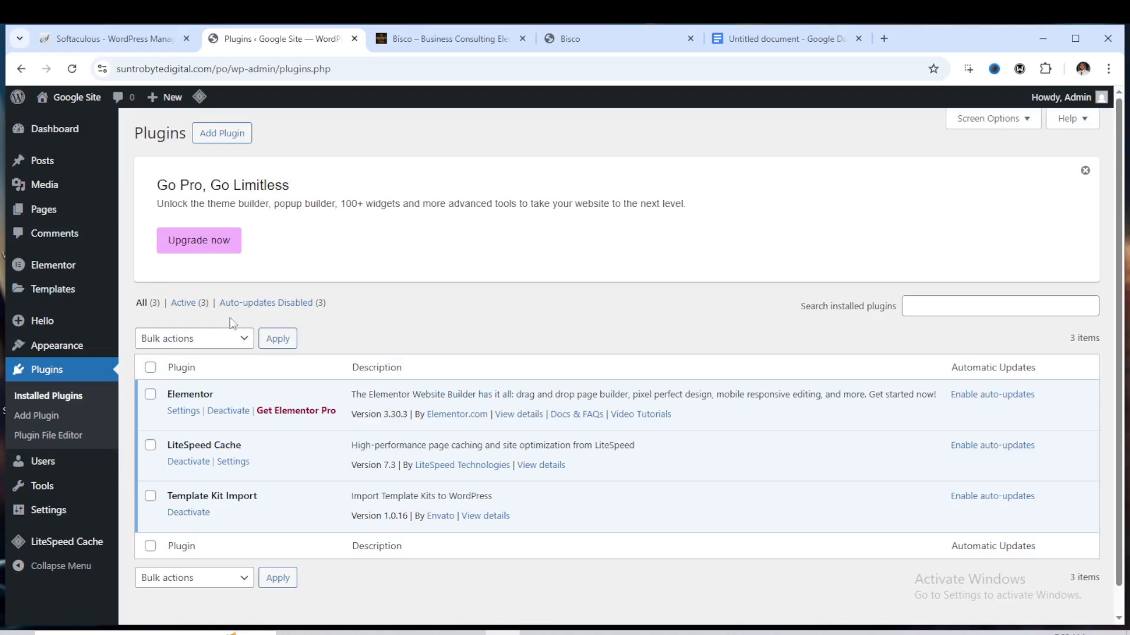
pyautogui.moveTo(40, 325)
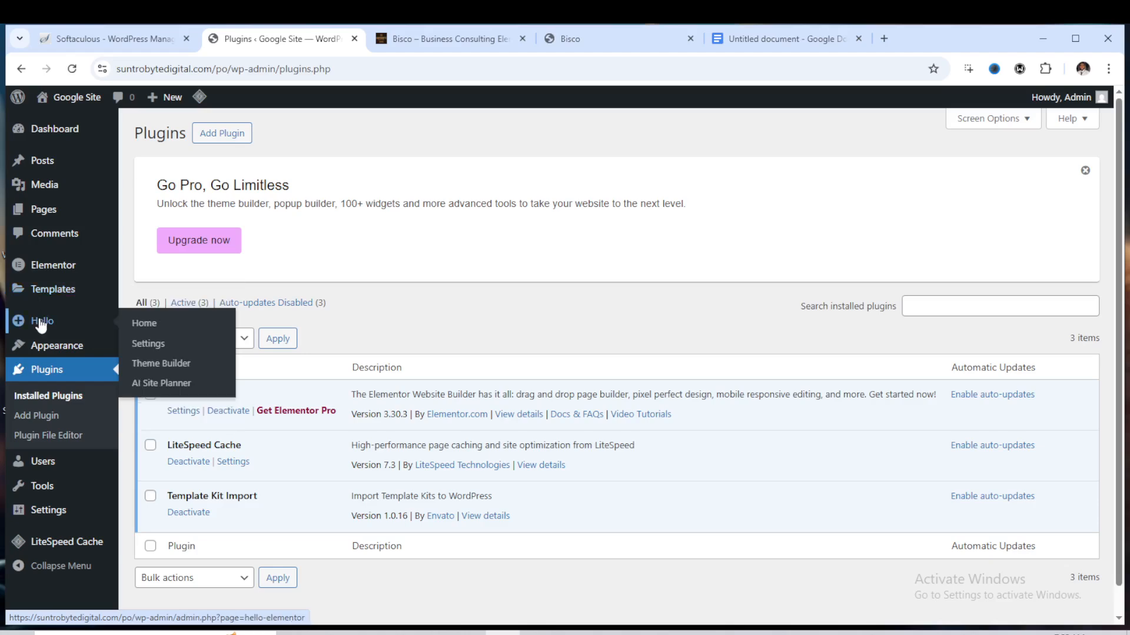
pyautogui.moveTo(57, 307)
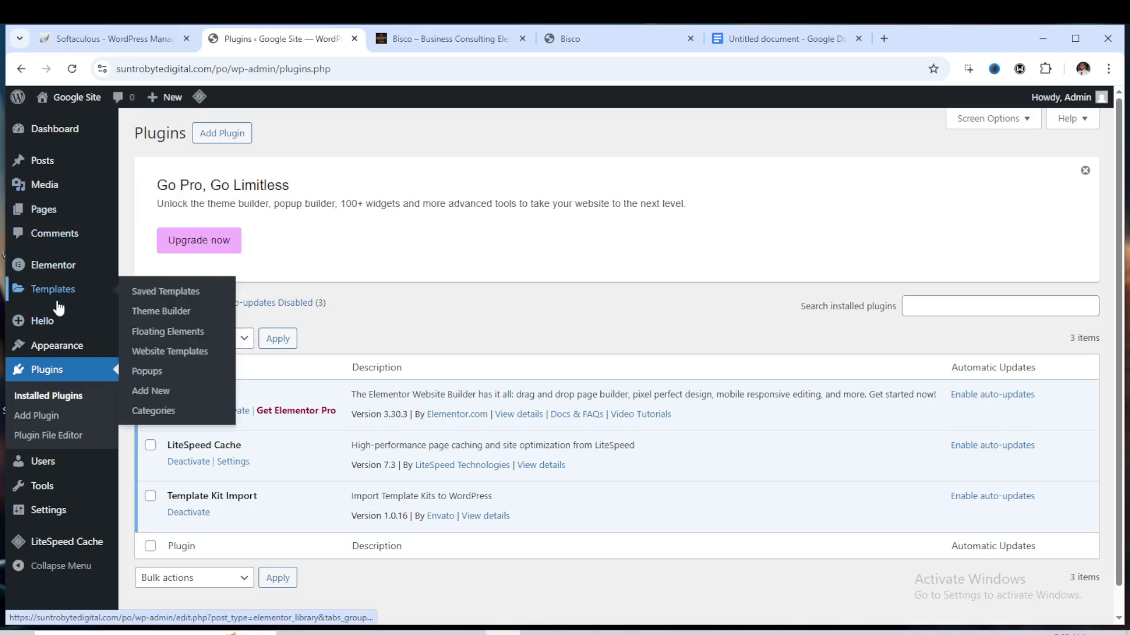
pyautogui.moveTo(53, 345)
pyautogui.click(145, 356)
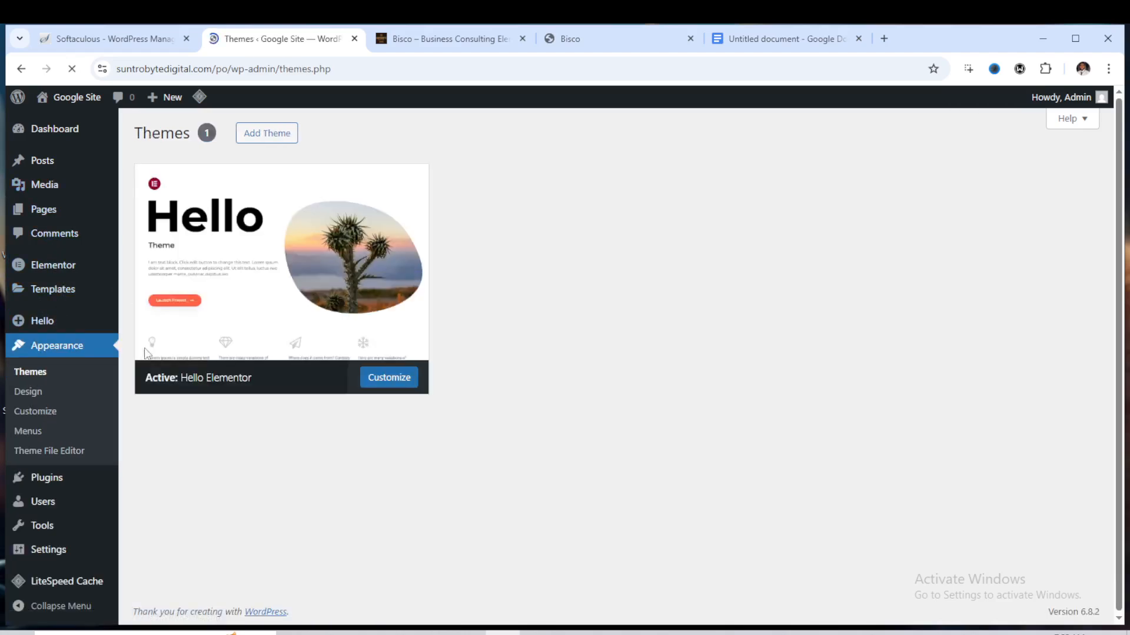
pyautogui.click(298, 313)
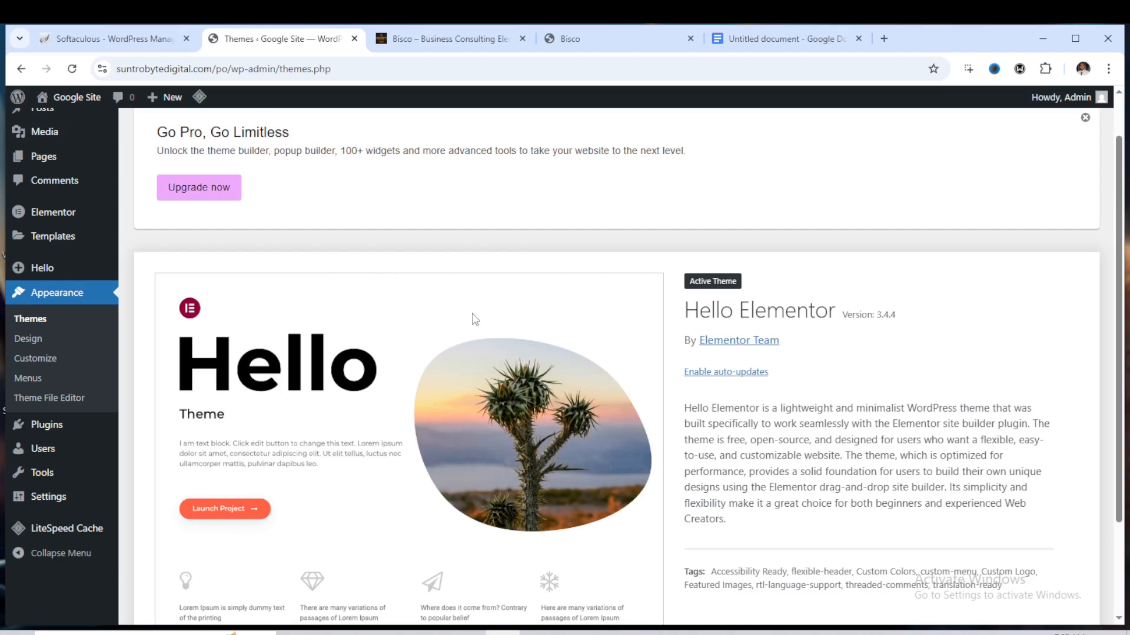
pyautogui.scroll(-1, 474, 317)
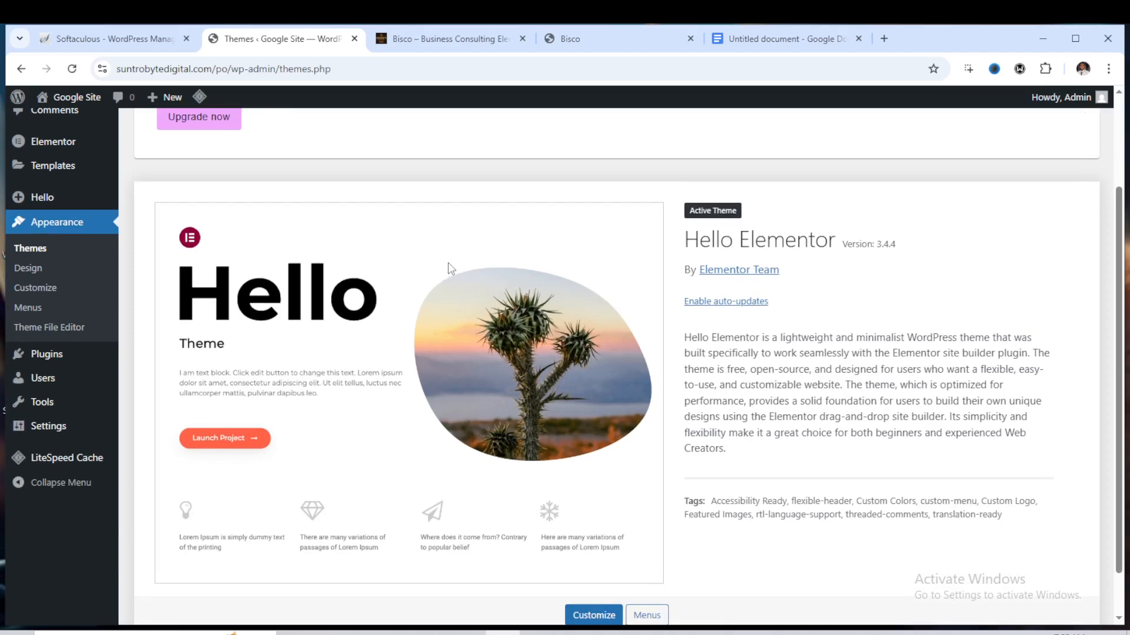
# Delete the installed Bisco business consulting template kit from the Template Kit page
pyautogui.moveTo(42, 405)
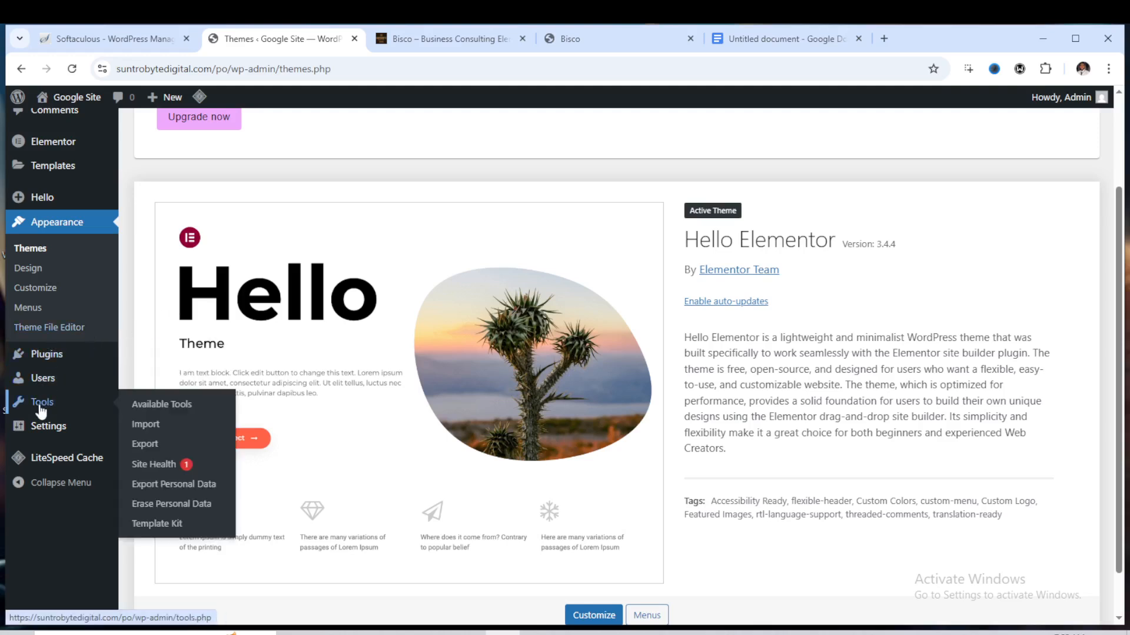
pyautogui.click(161, 523)
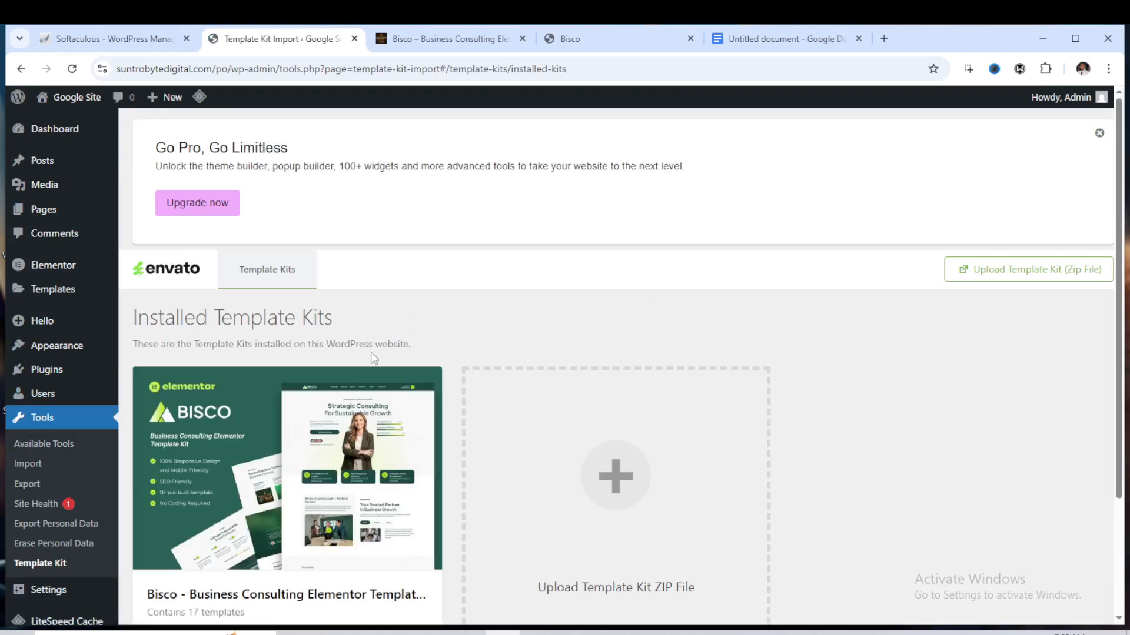
pyautogui.scroll(-2, 353, 365)
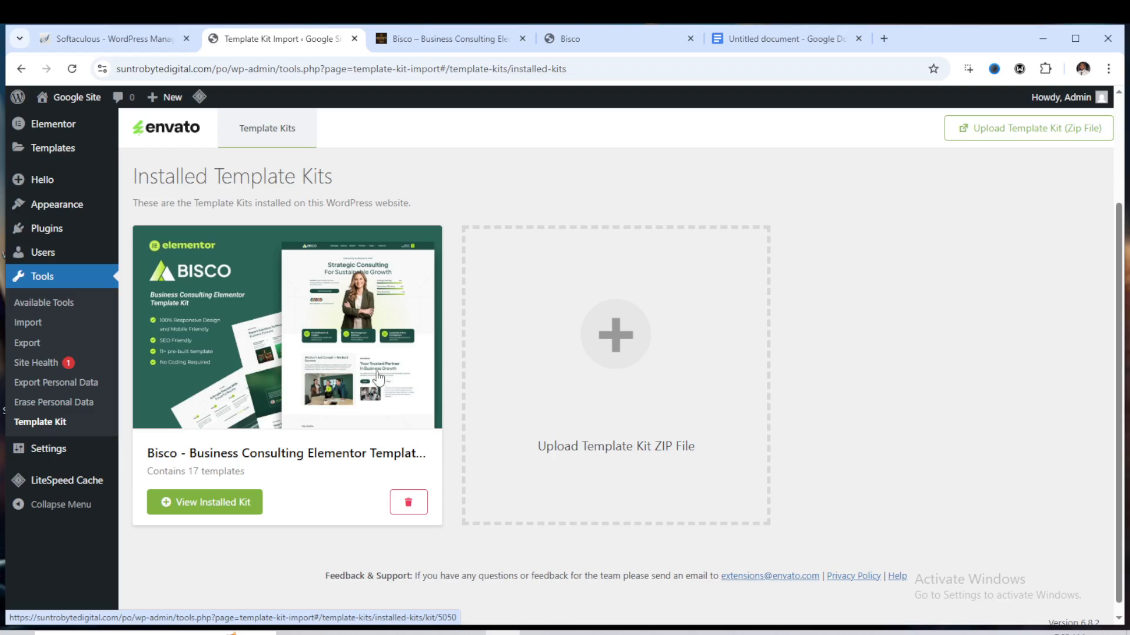
pyautogui.click(408, 502)
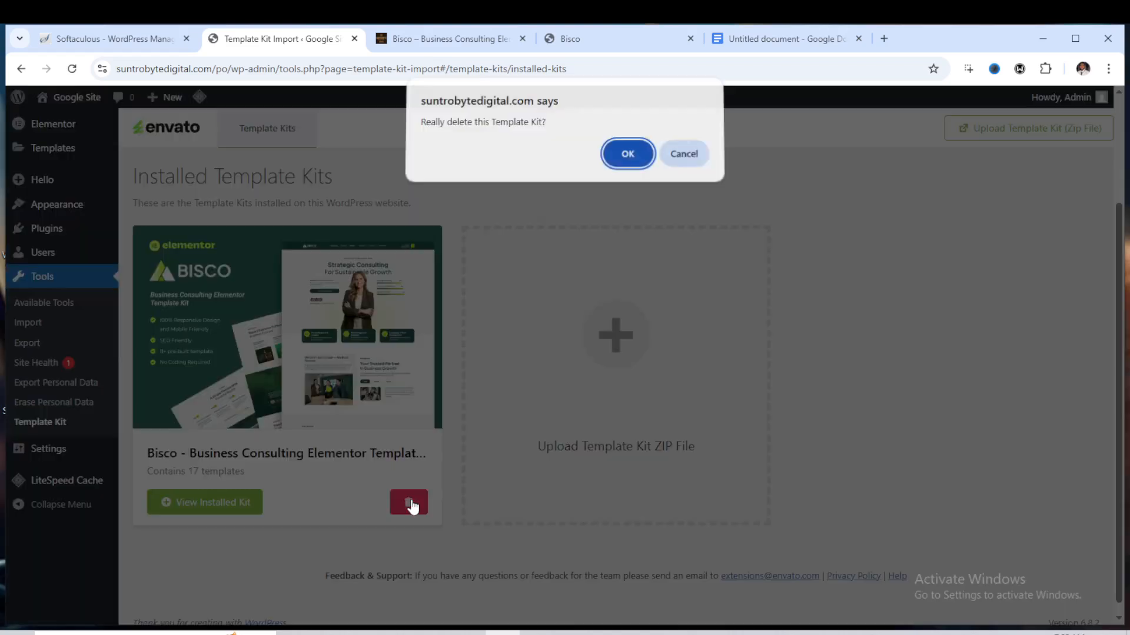
pyautogui.click(627, 158)
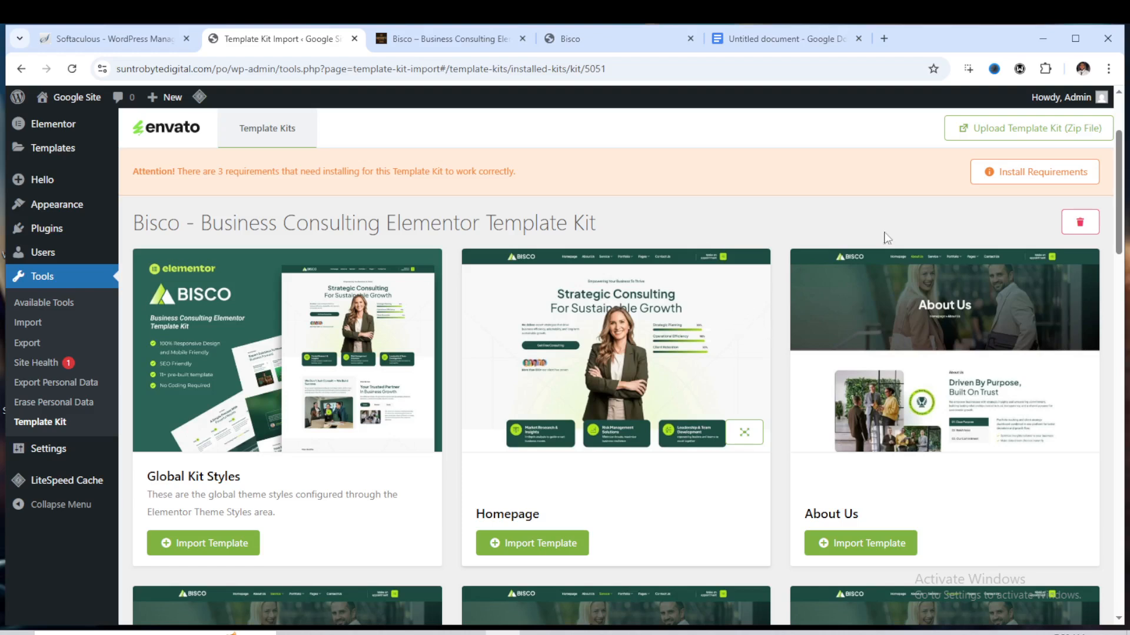
# Install the required ElementsKit Lite, Jeg Elementor Kit and MetForm plugins and import the Global Kit Styles template
pyautogui.click(980, 171)
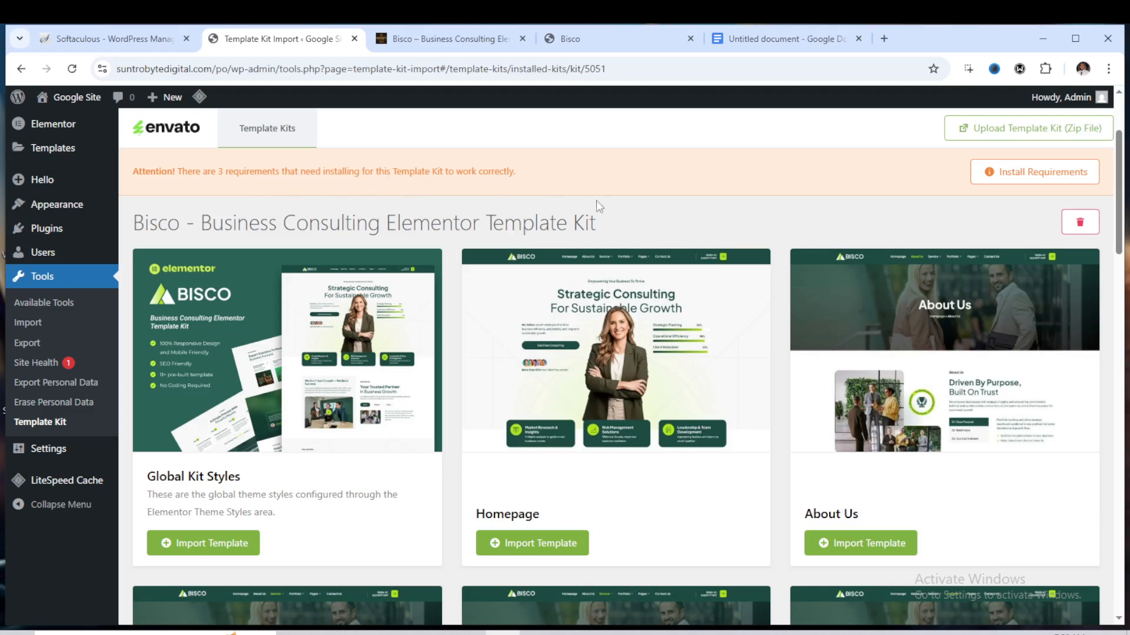
pyautogui.click(1045, 180)
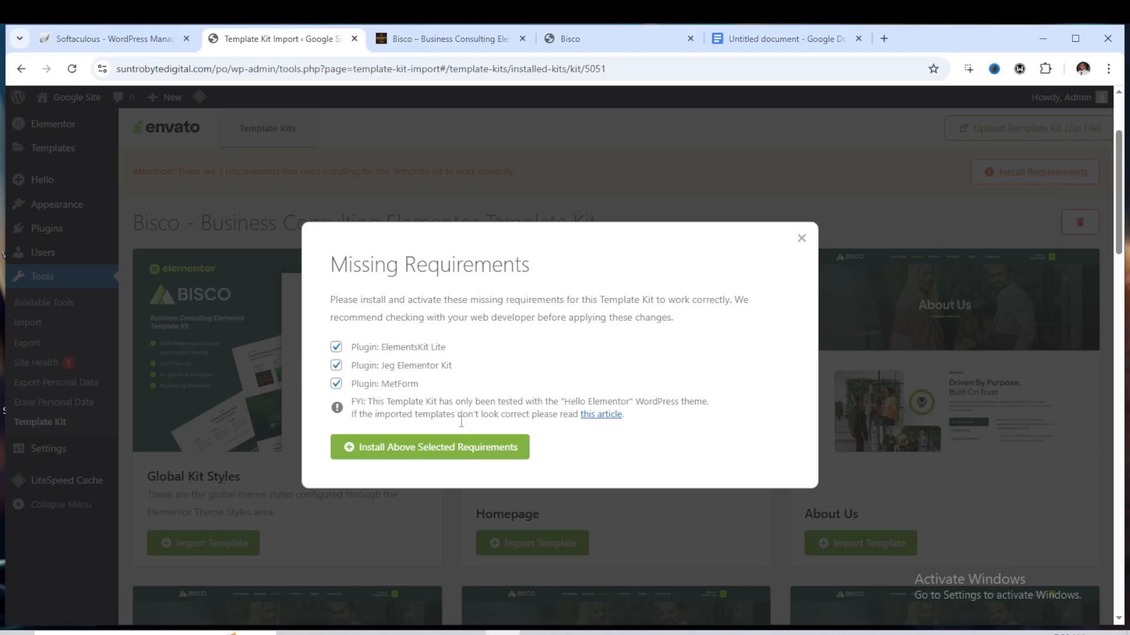
pyautogui.click(451, 458)
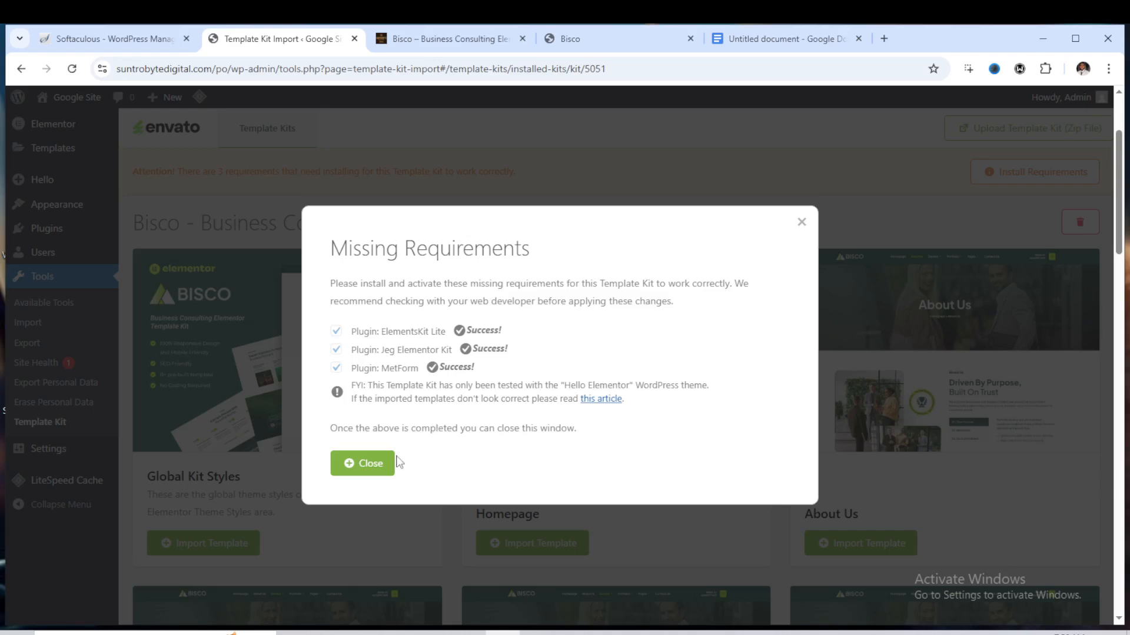
pyautogui.click(380, 468)
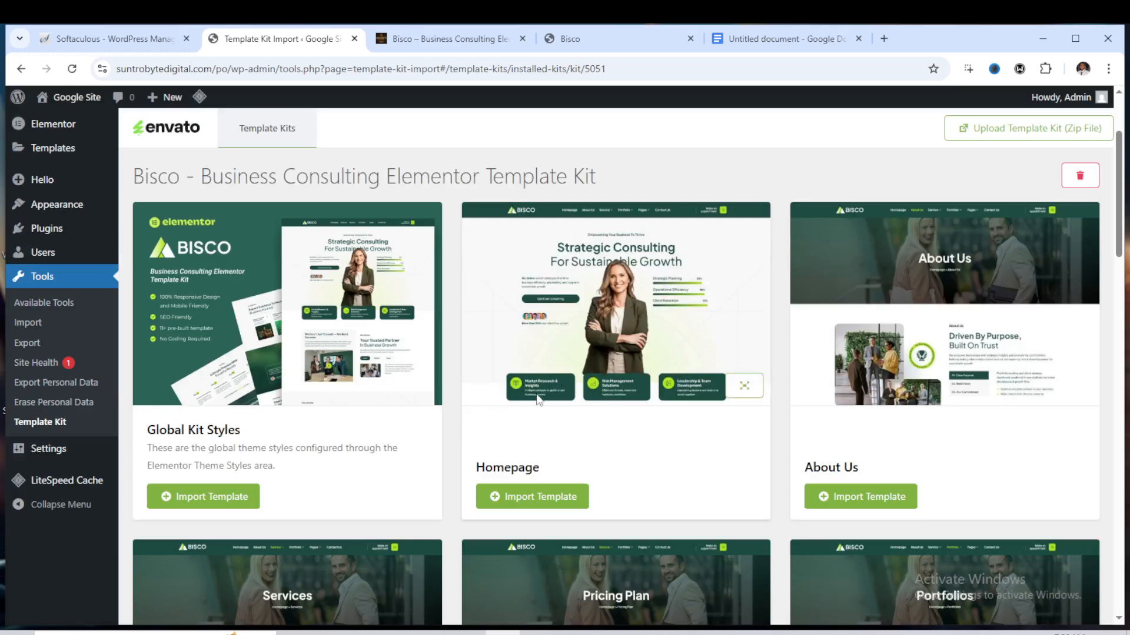
pyautogui.click(225, 499)
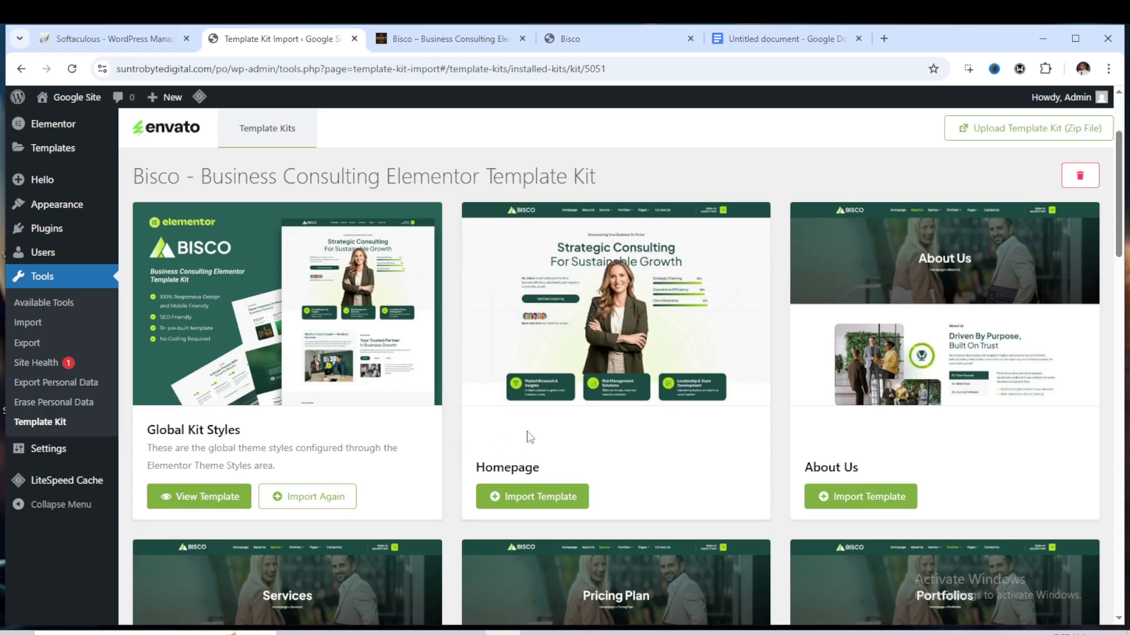
# Add the Bisco template kit to the cart on its shop page and remove the Growthix kit from the cart
pyautogui.click(441, 40)
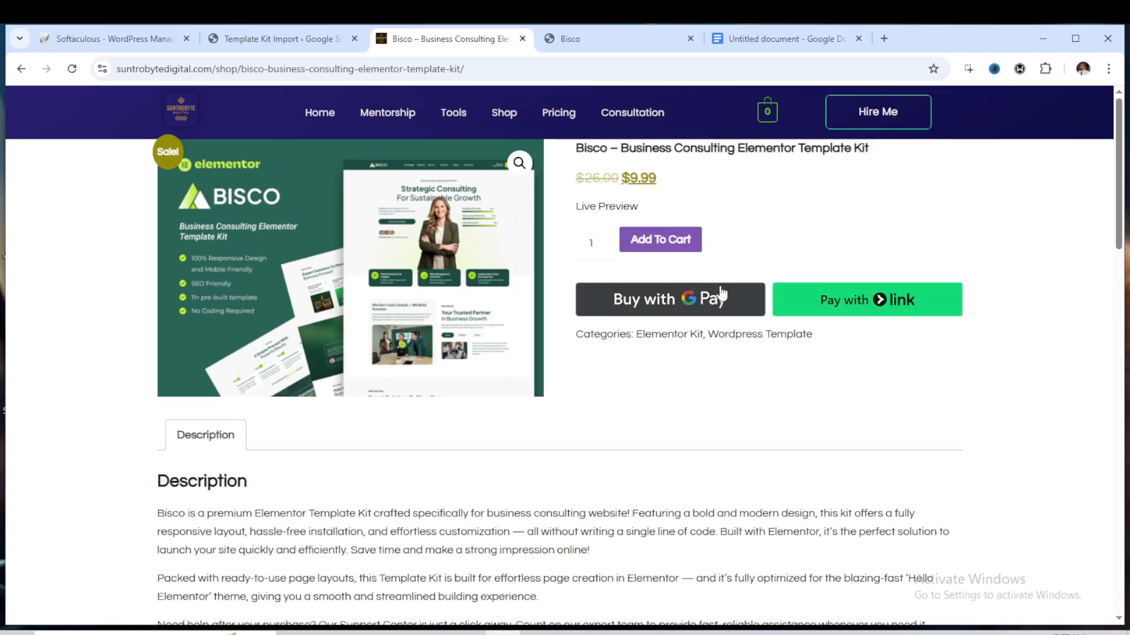
pyautogui.click(681, 252)
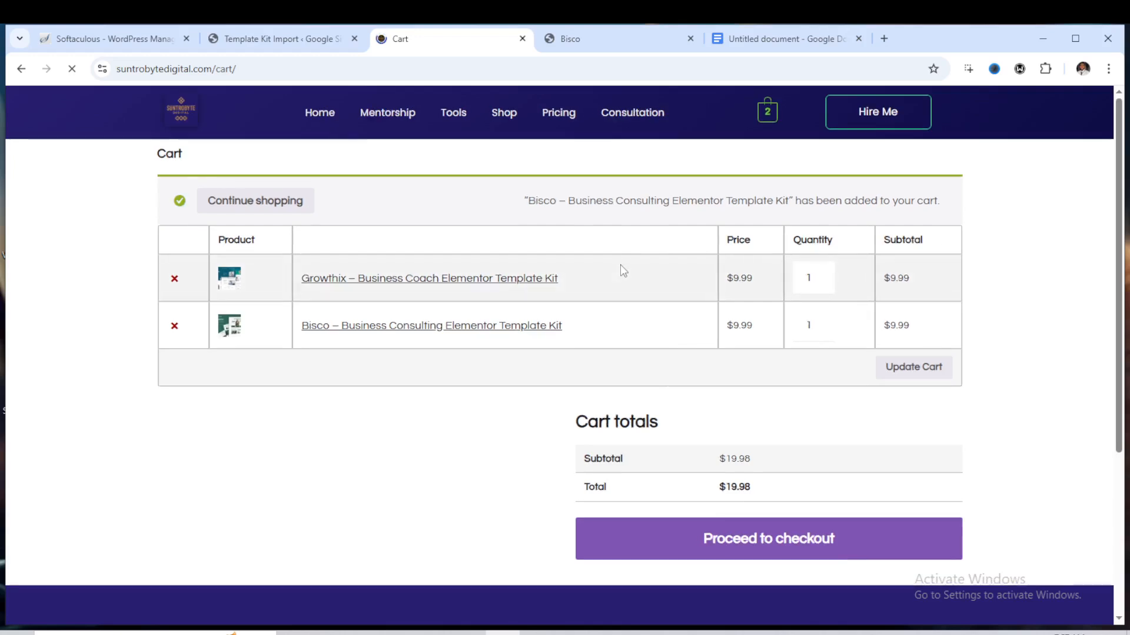
pyautogui.click(175, 279)
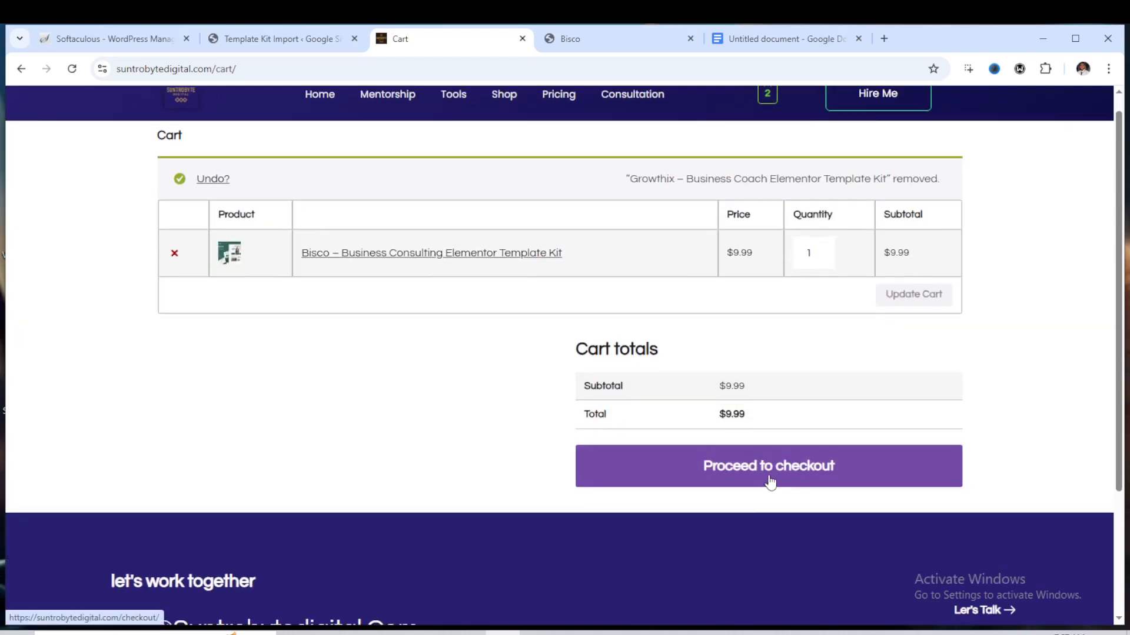
# Proceed to checkout and review the order, billing details and card payment section
pyautogui.click(777, 474)
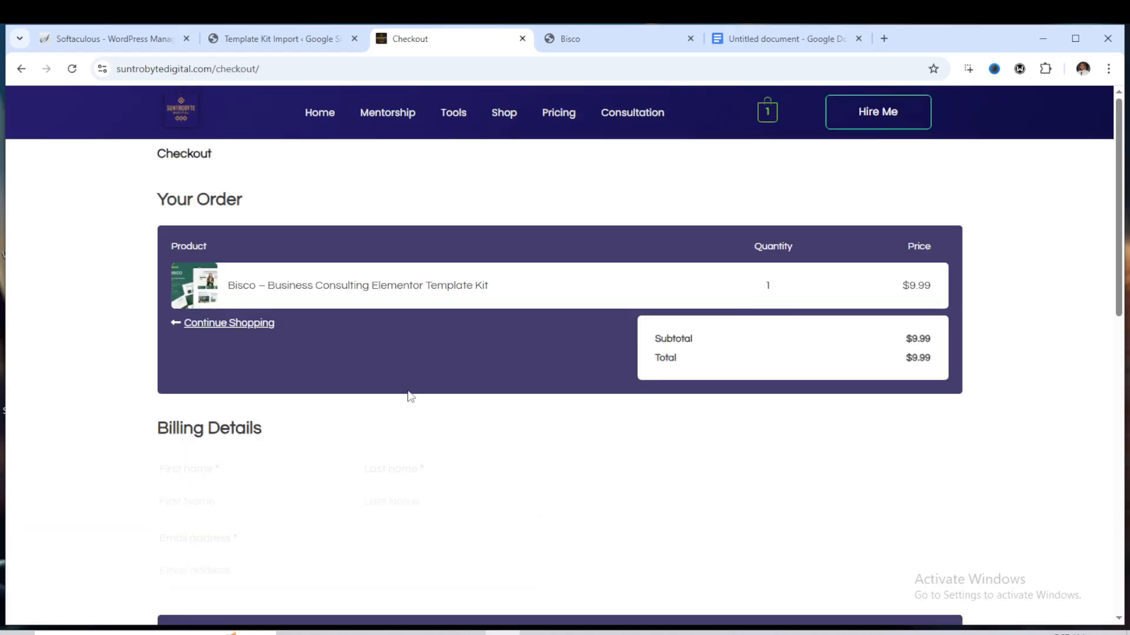
pyautogui.scroll(-3, 496, 388)
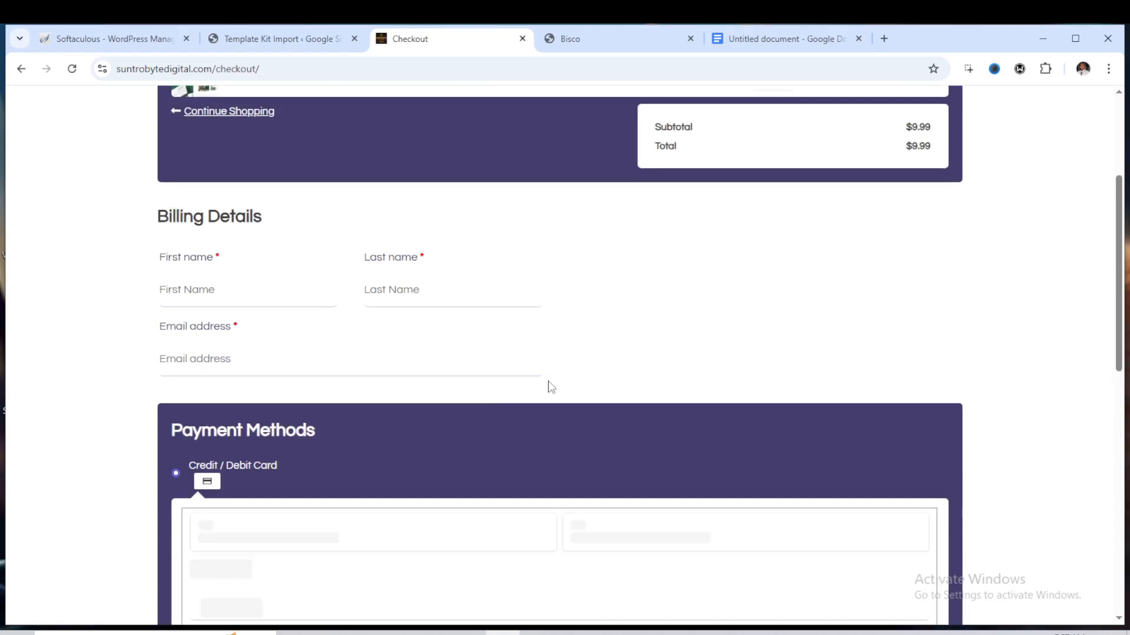
pyautogui.scroll(-3, 543, 385)
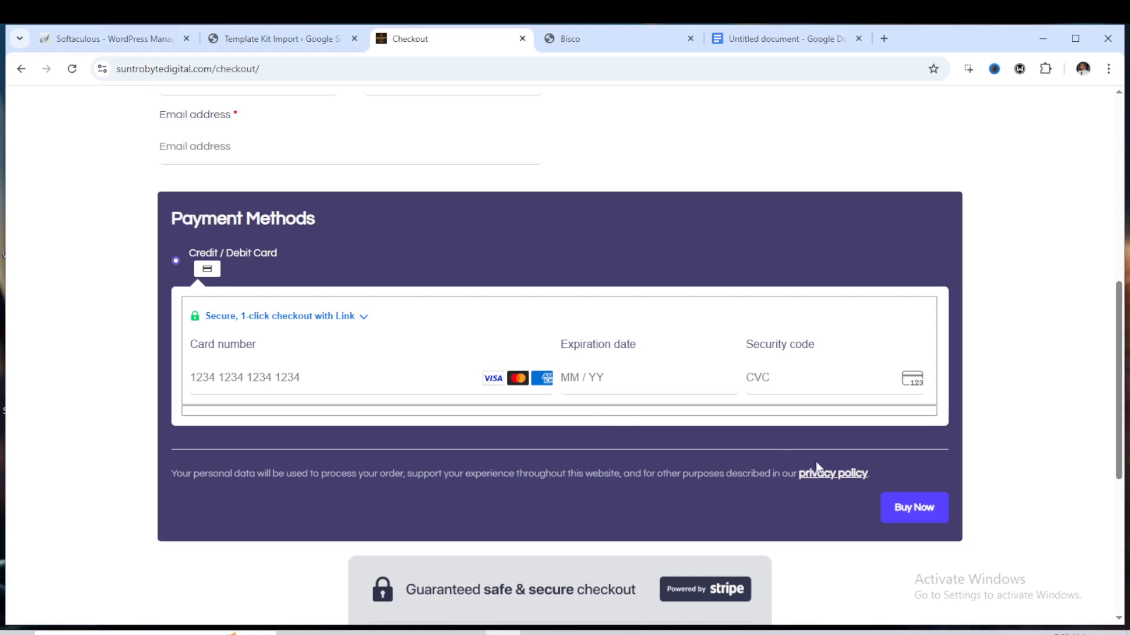
# Return to the installed template kits list and browse the Elementor and ElementsKit admin menus and dashboard
pyautogui.click(256, 42)
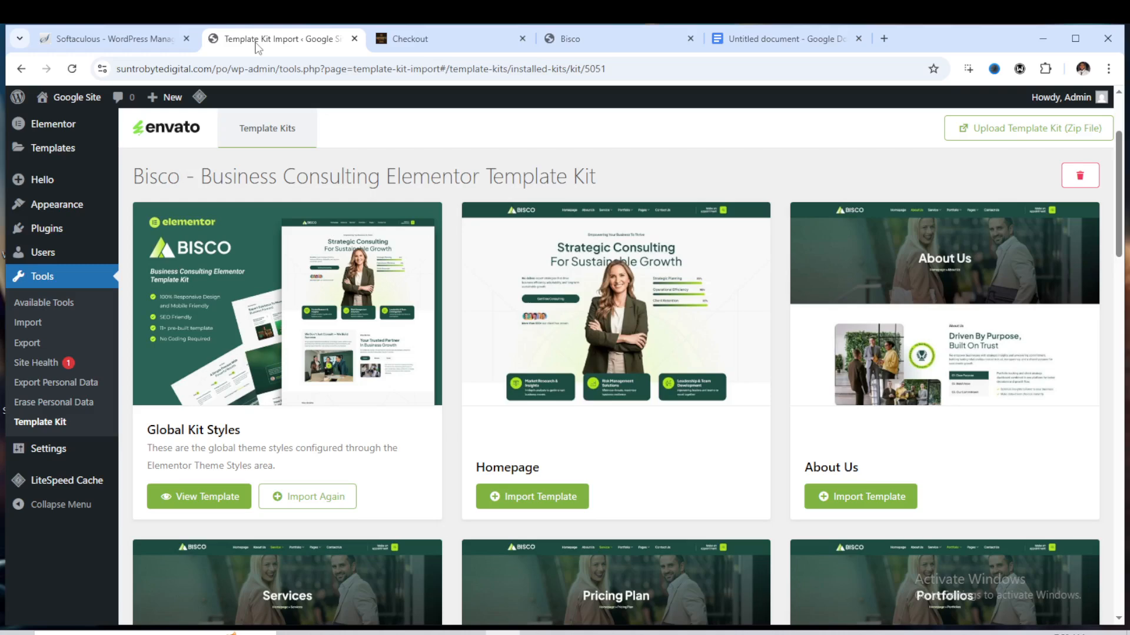
pyautogui.scroll(3, 916, 287)
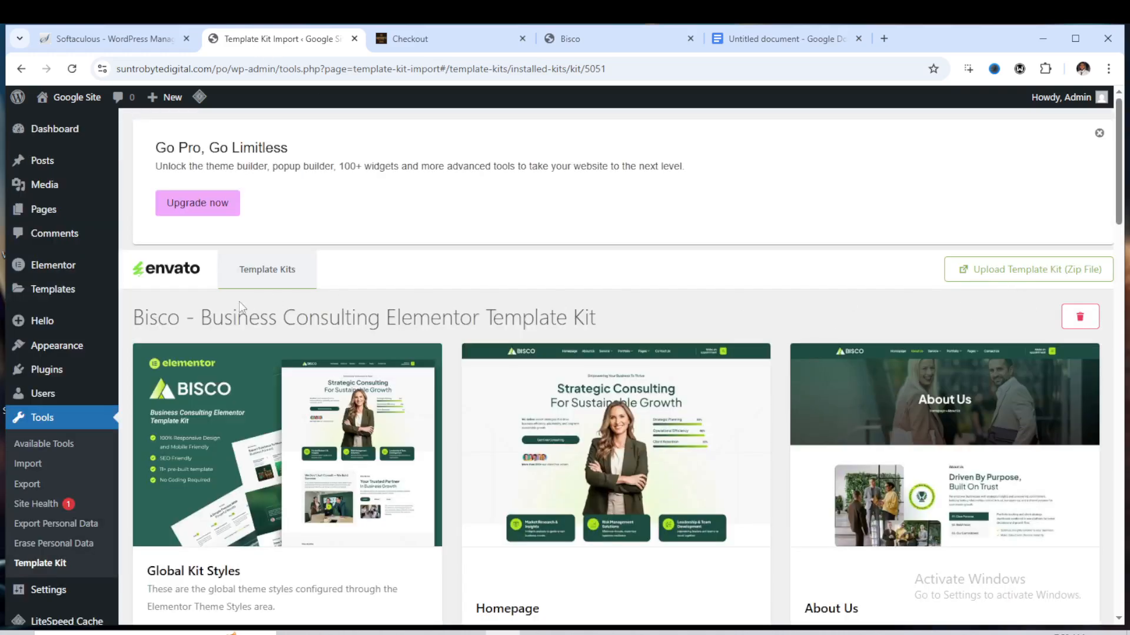
pyautogui.click(54, 566)
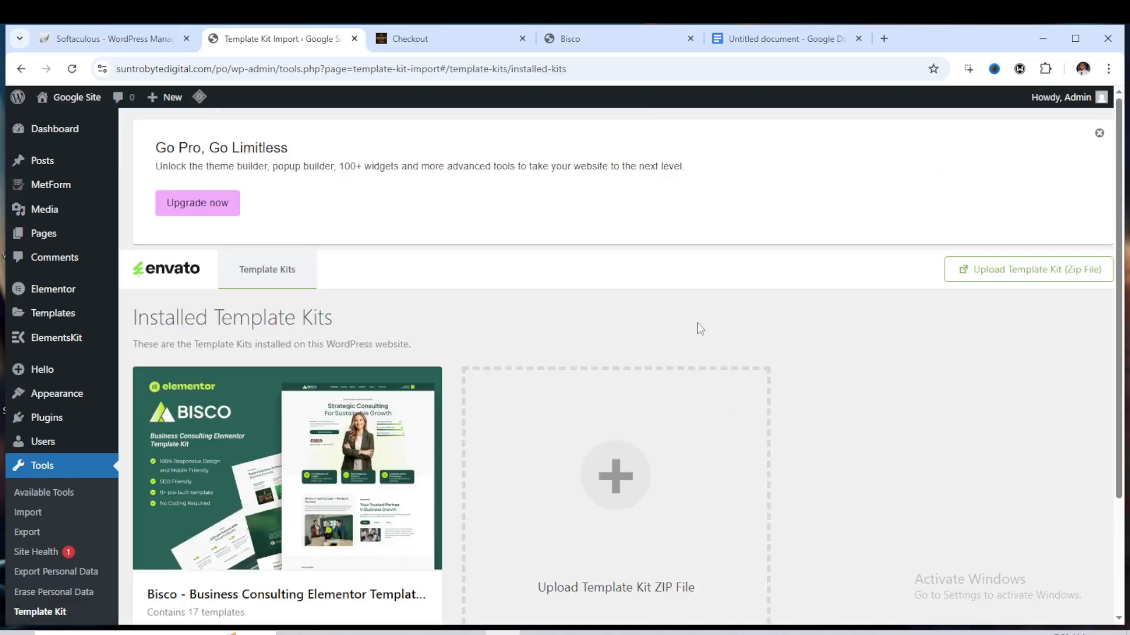
pyautogui.scroll(-1, 547, 446)
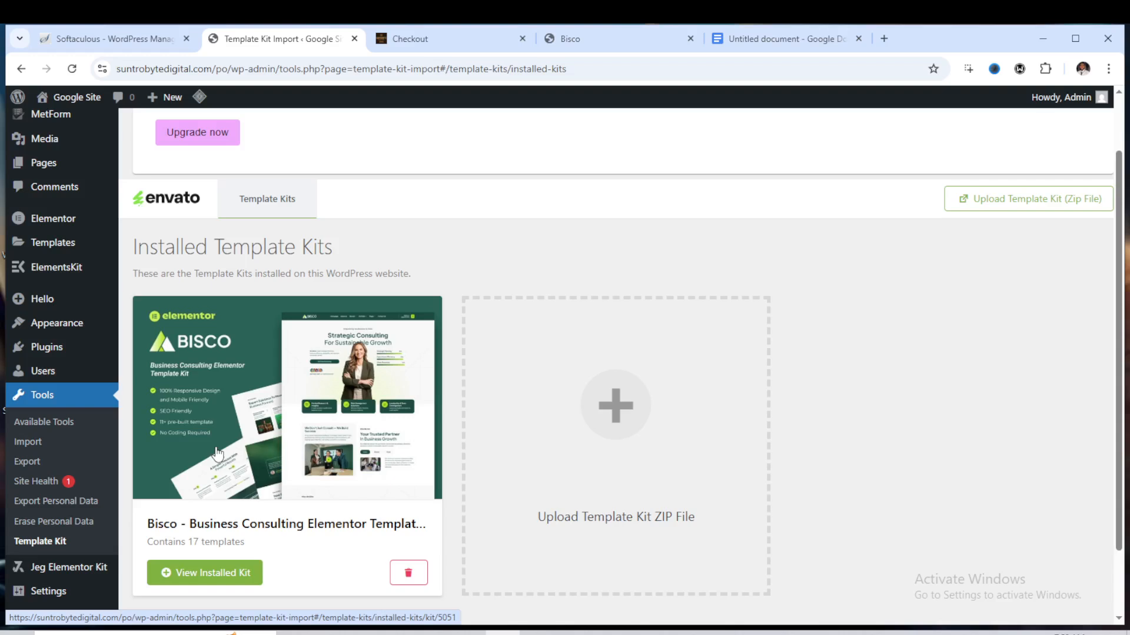
pyautogui.scroll(1, 230, 459)
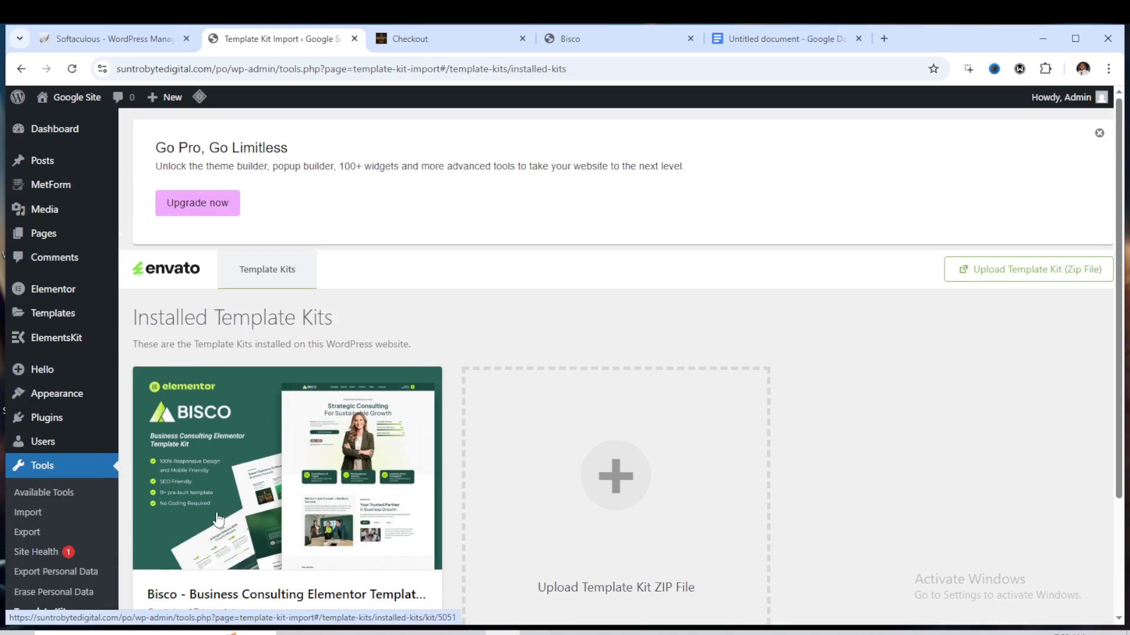
pyautogui.moveTo(77, 388)
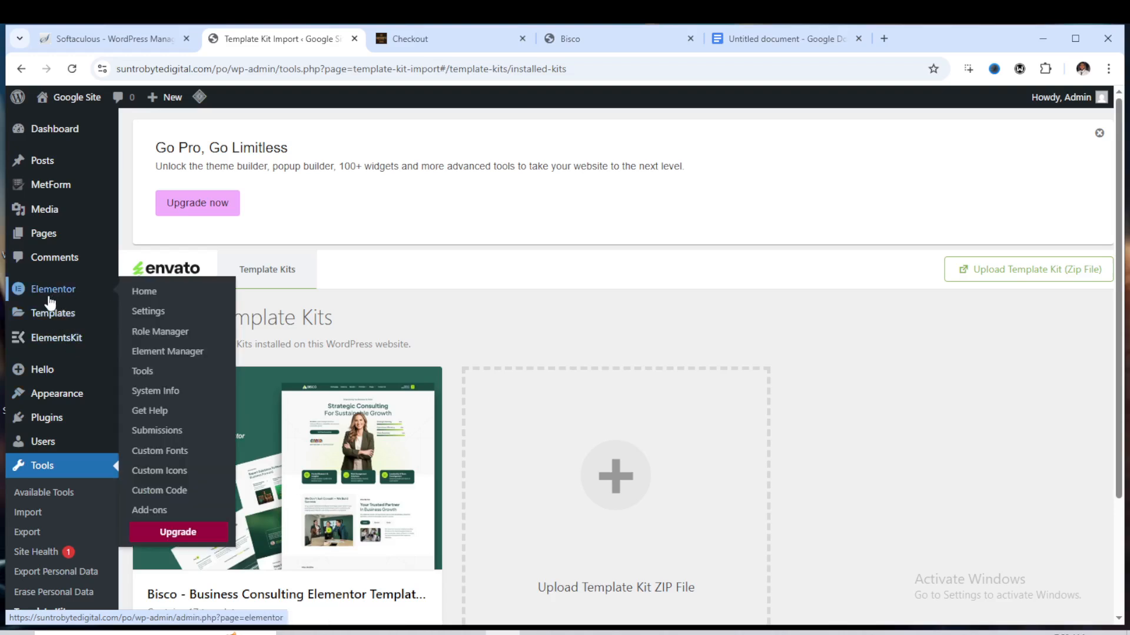
pyautogui.moveTo(46, 239)
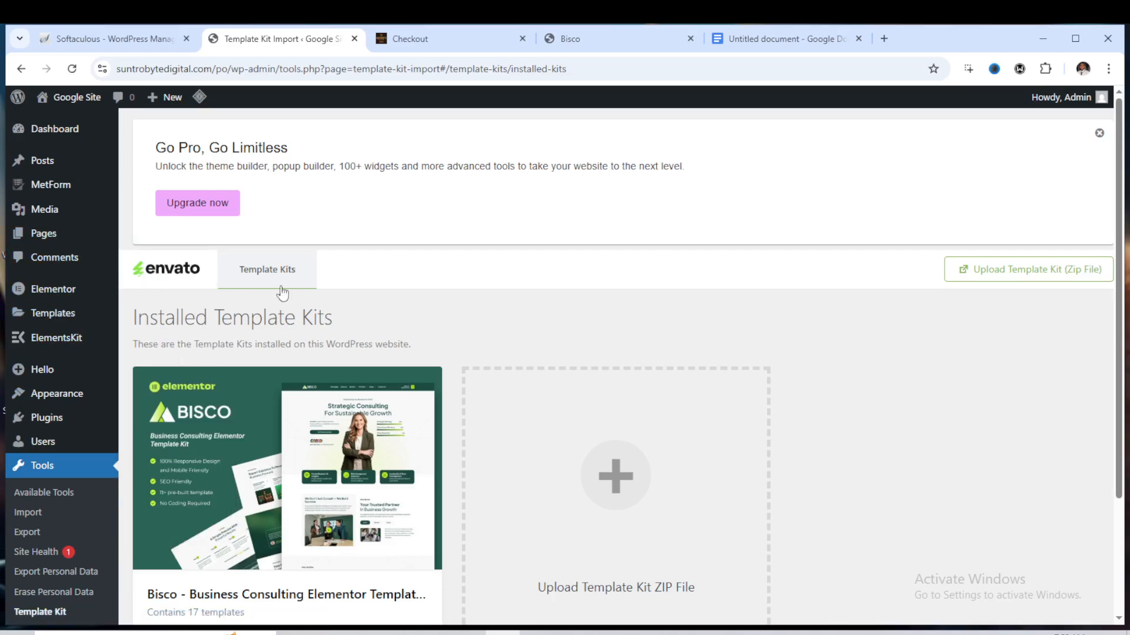
pyautogui.moveTo(98, 290)
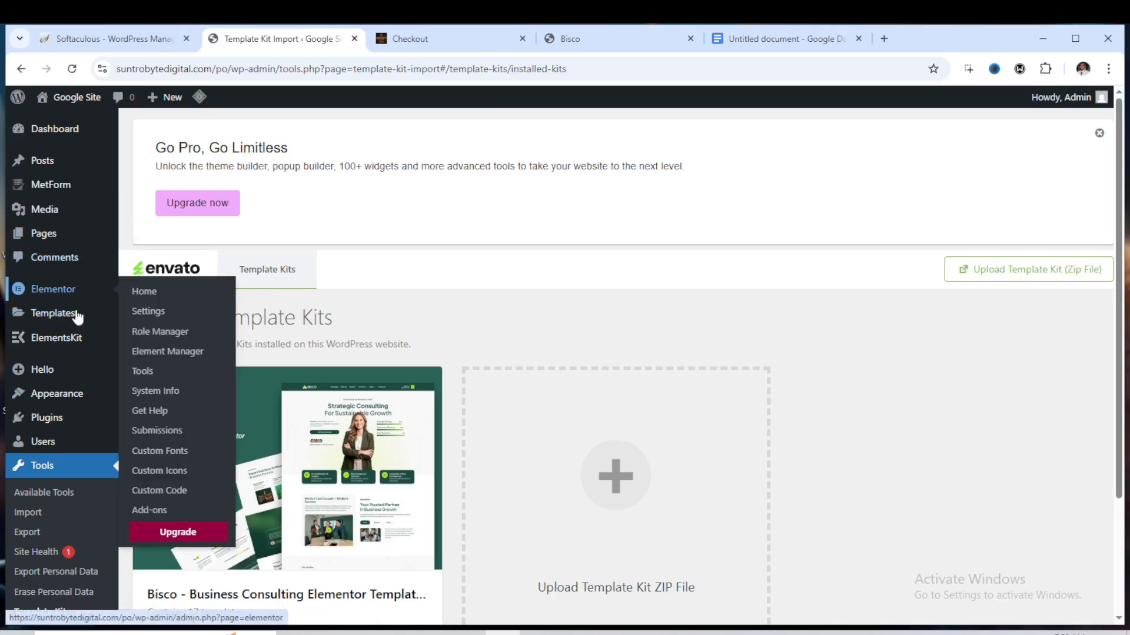
pyautogui.moveTo(86, 350)
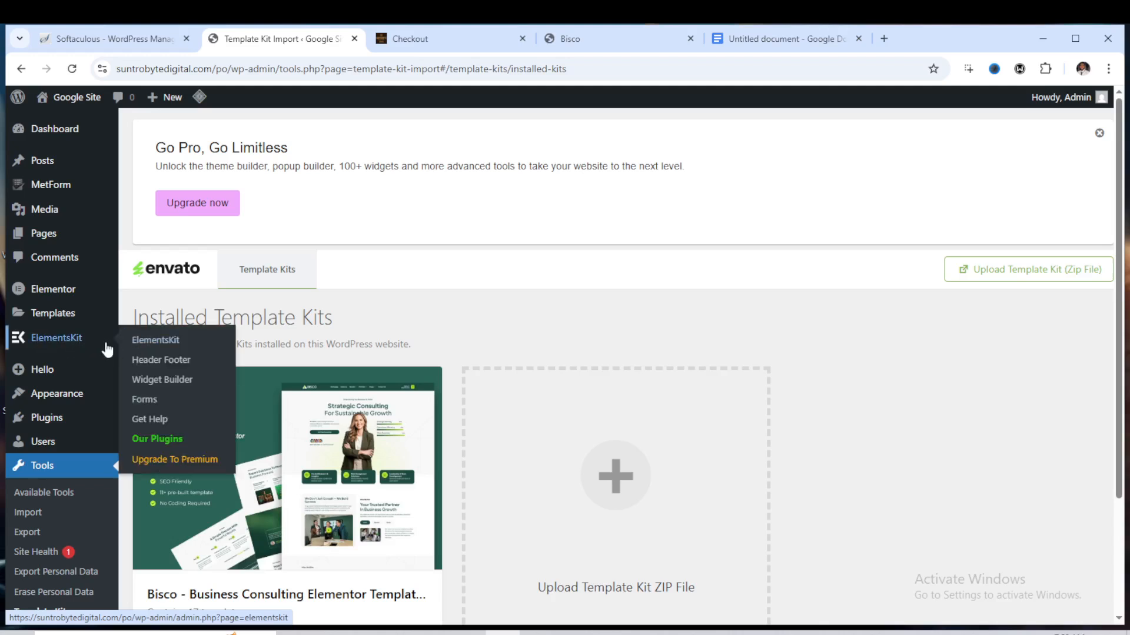
pyautogui.click(145, 348)
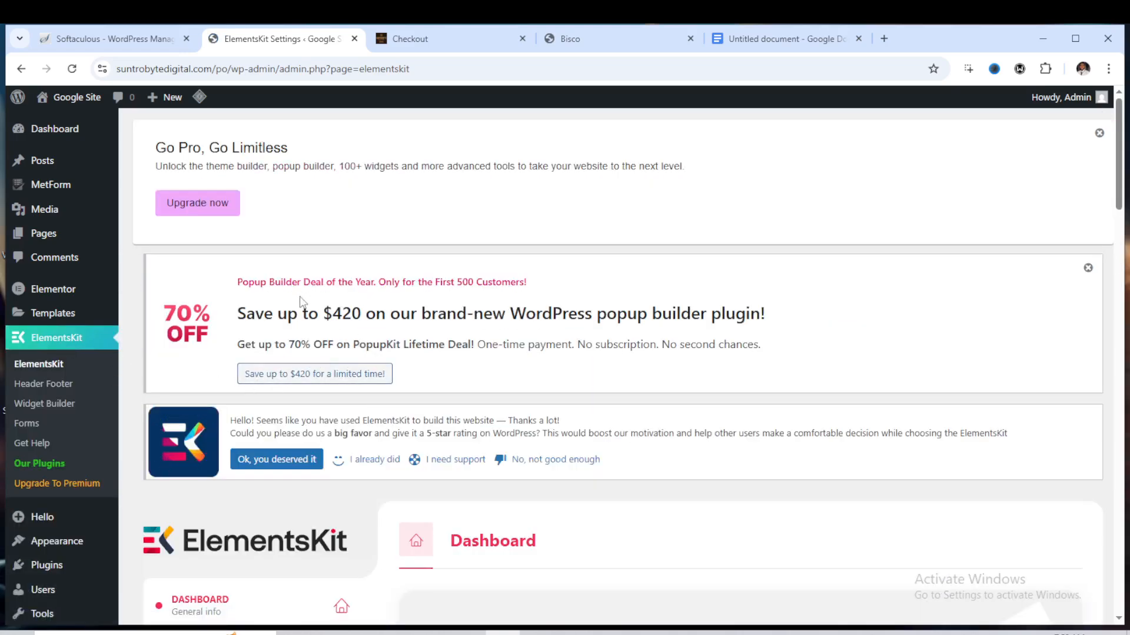
pyautogui.scroll(-5, 298, 307)
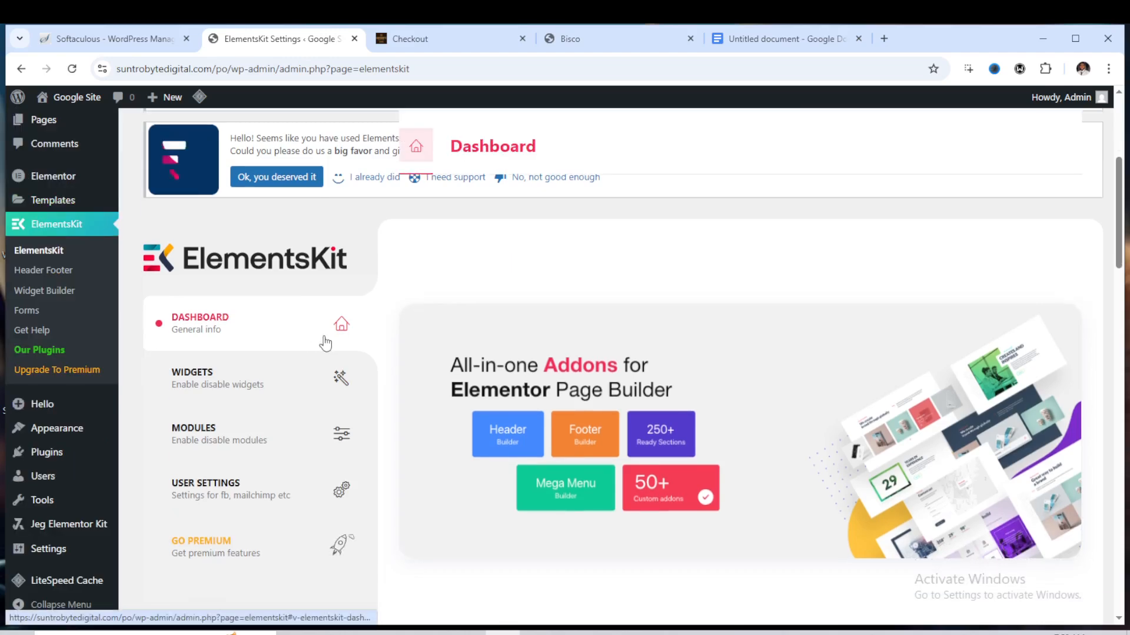
pyautogui.scroll(3, 328, 340)
# Open the ElementsKit Header Footer templates and move the existing Footer template to the trash
pyautogui.click(42, 385)
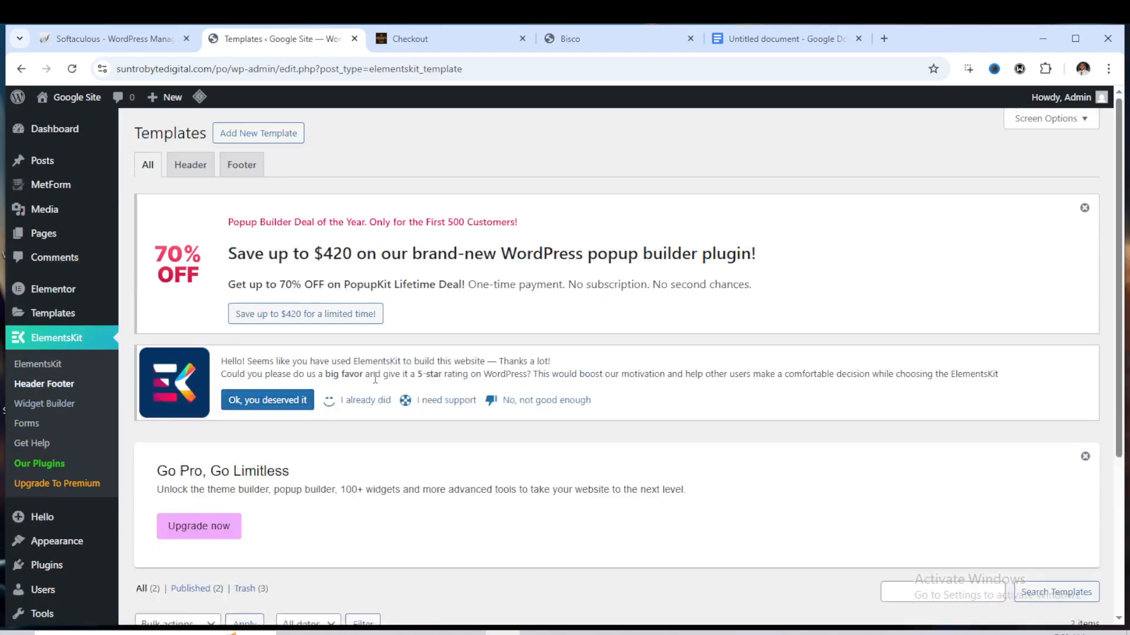
pyautogui.scroll(-2, 230, 403)
pyautogui.scroll(-2, 330, 404)
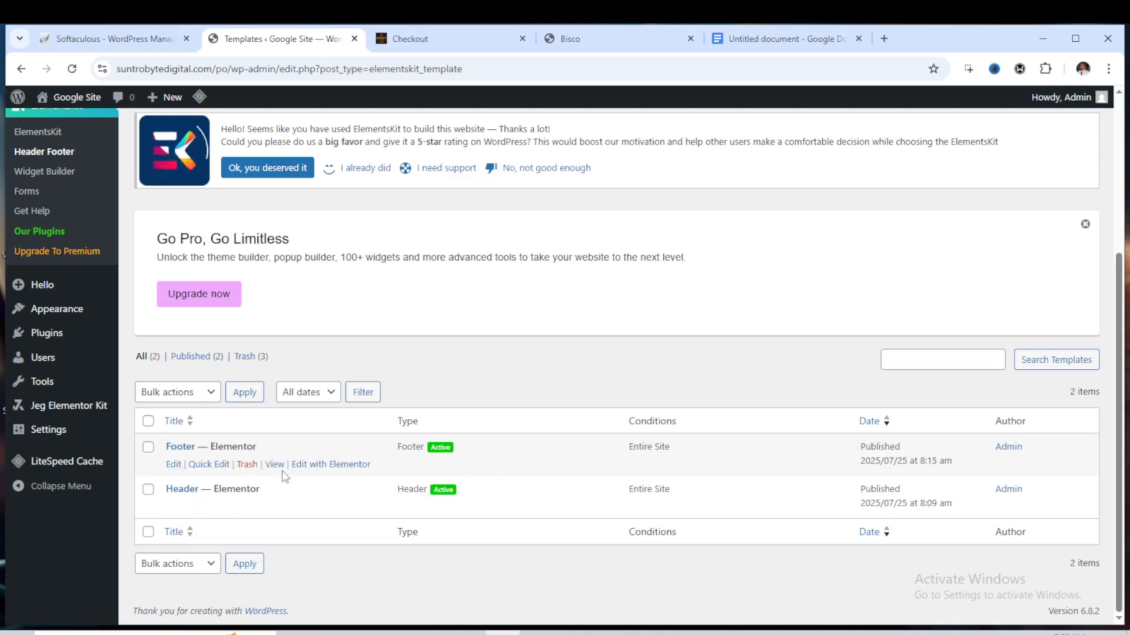
pyautogui.click(250, 472)
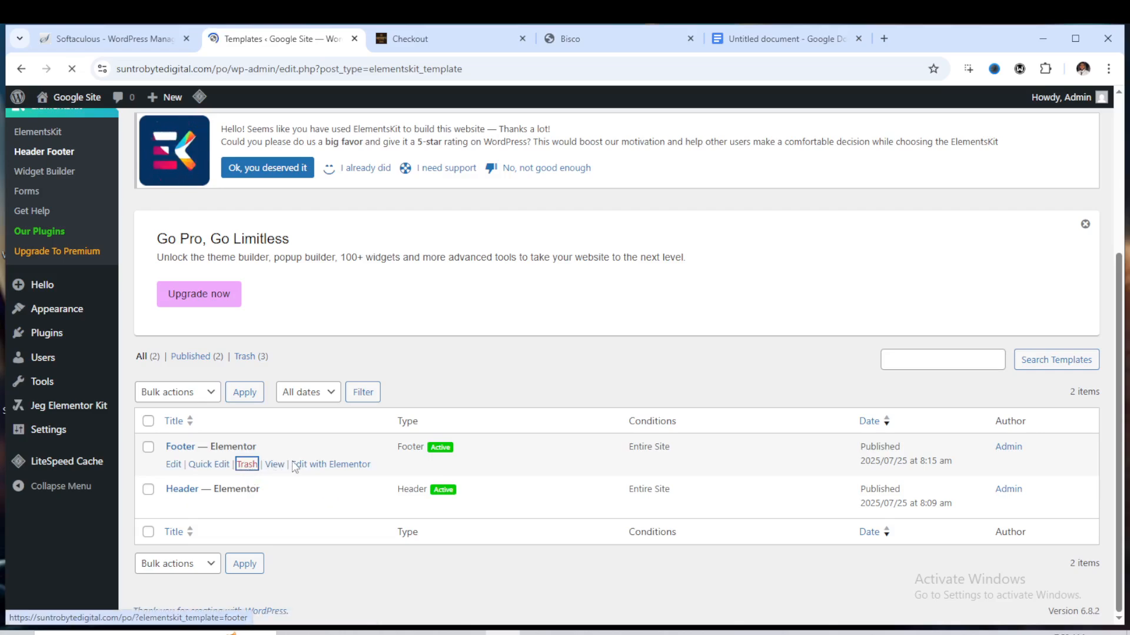
# Move the existing Header template to the trash
pyautogui.scroll(-3, 391, 456)
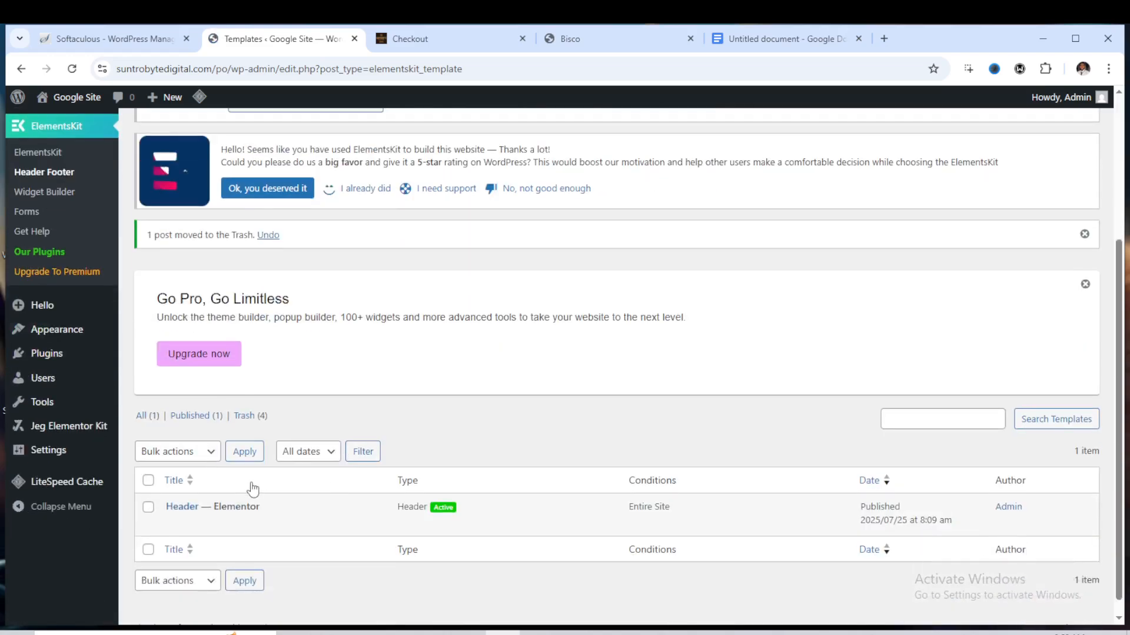
pyautogui.scroll(-1, 252, 488)
pyautogui.click(247, 506)
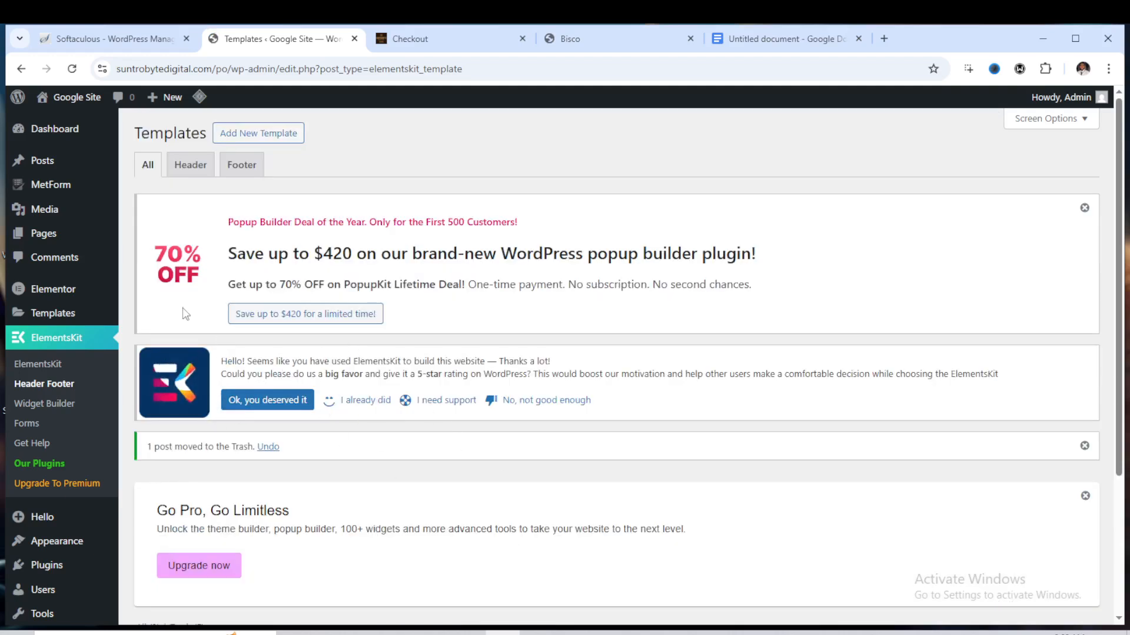
# Create a new ElementsKit template titled Header of type Header for the Entire Site, activate it and save
pyautogui.click(267, 134)
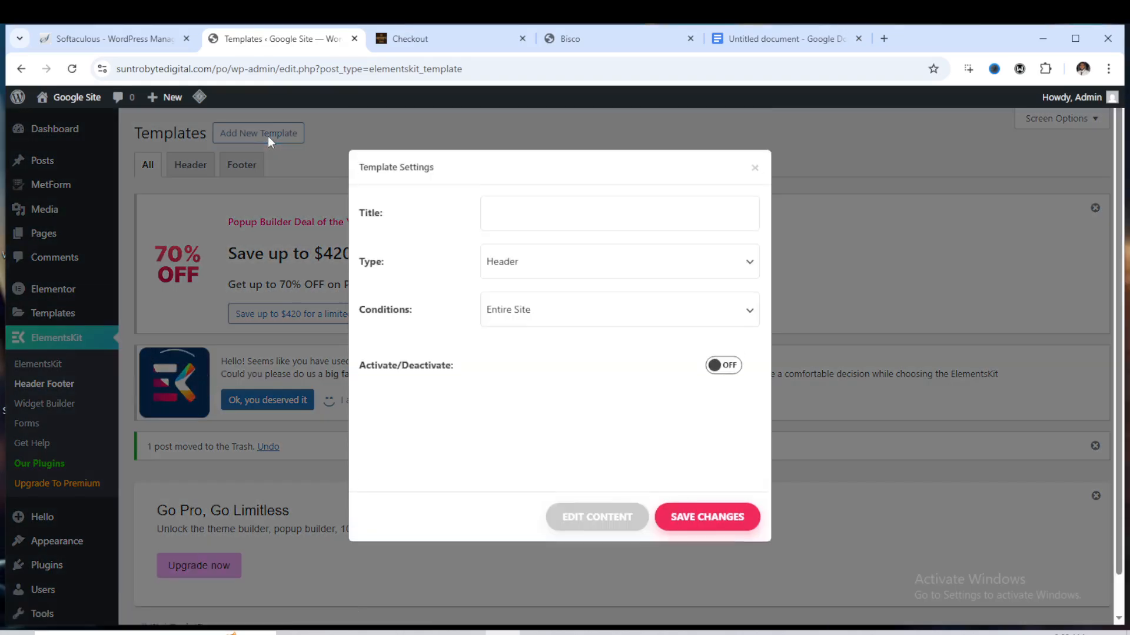
pyautogui.click(561, 253)
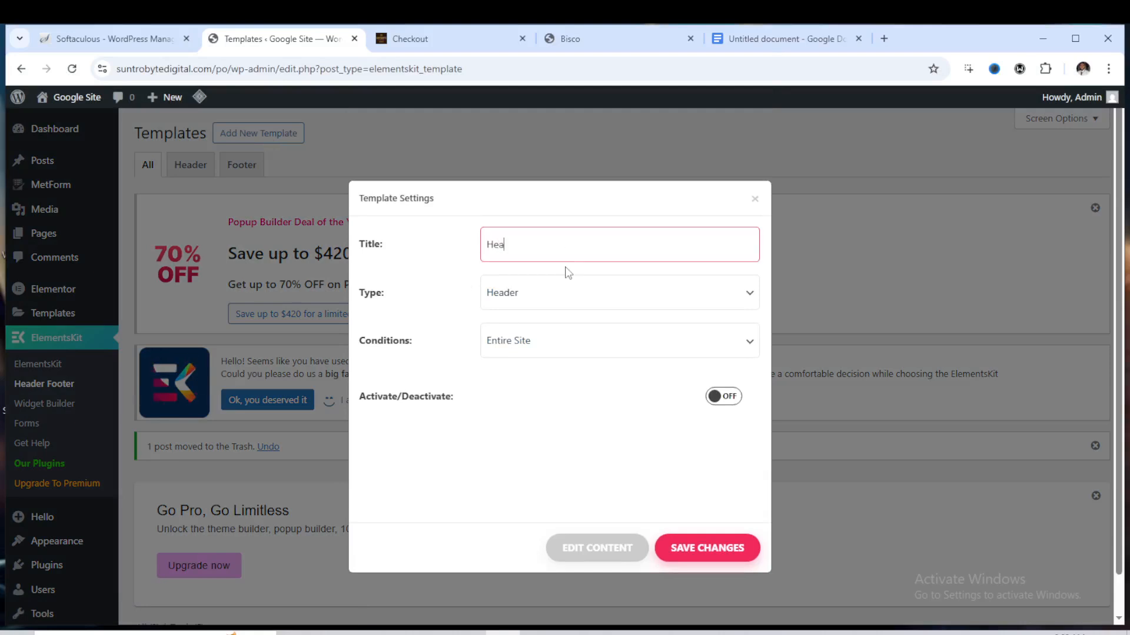
pyautogui.write('Header')
pyautogui.click(698, 303)
pyautogui.click(635, 296)
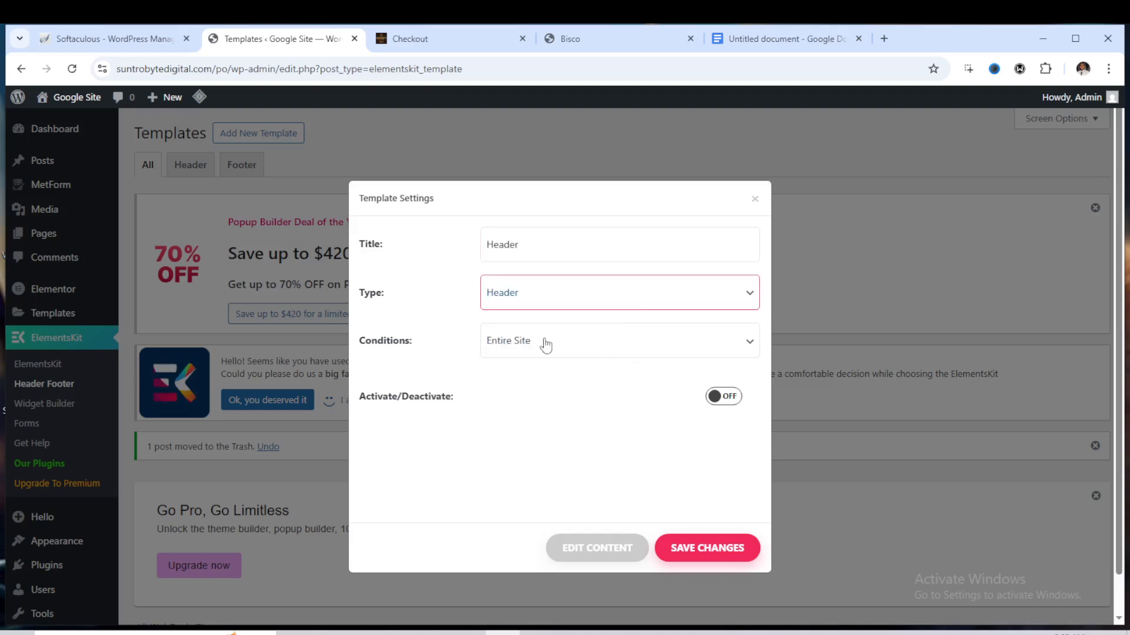
pyautogui.click(719, 399)
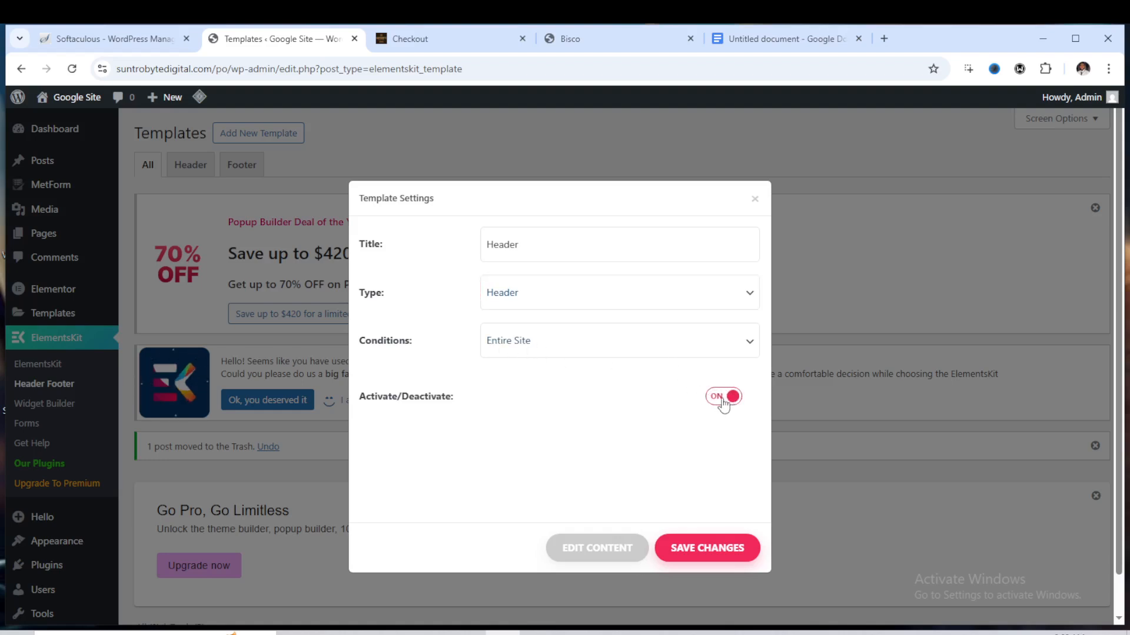
pyautogui.click(709, 548)
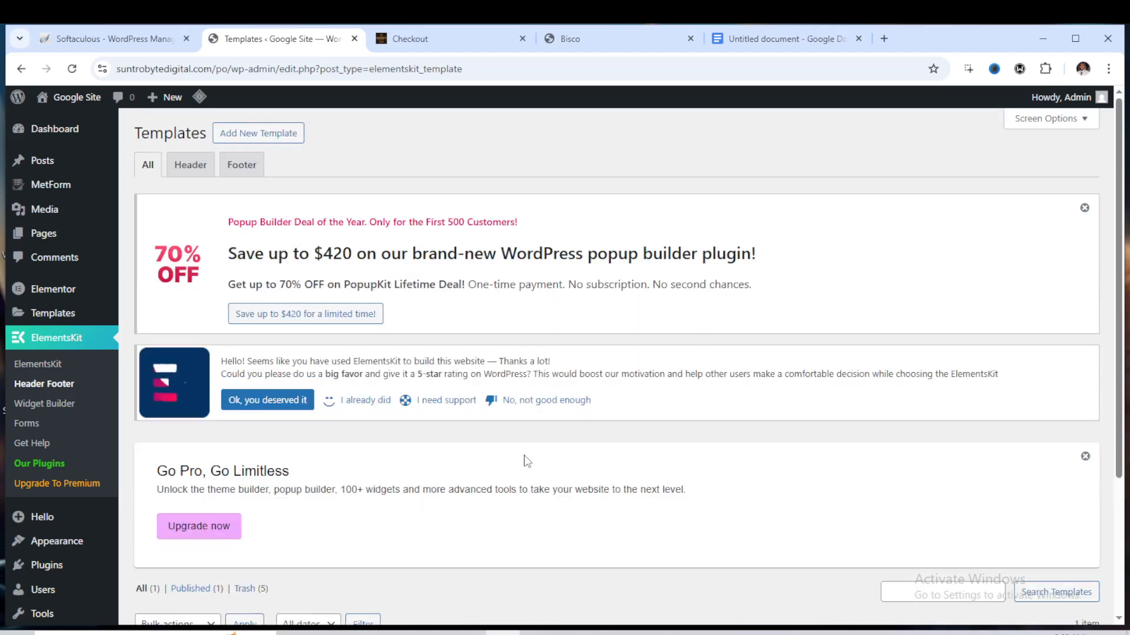
# Open the Header template's content in the Elementor editor
pyautogui.scroll(-3, 526, 461)
pyautogui.click(173, 506)
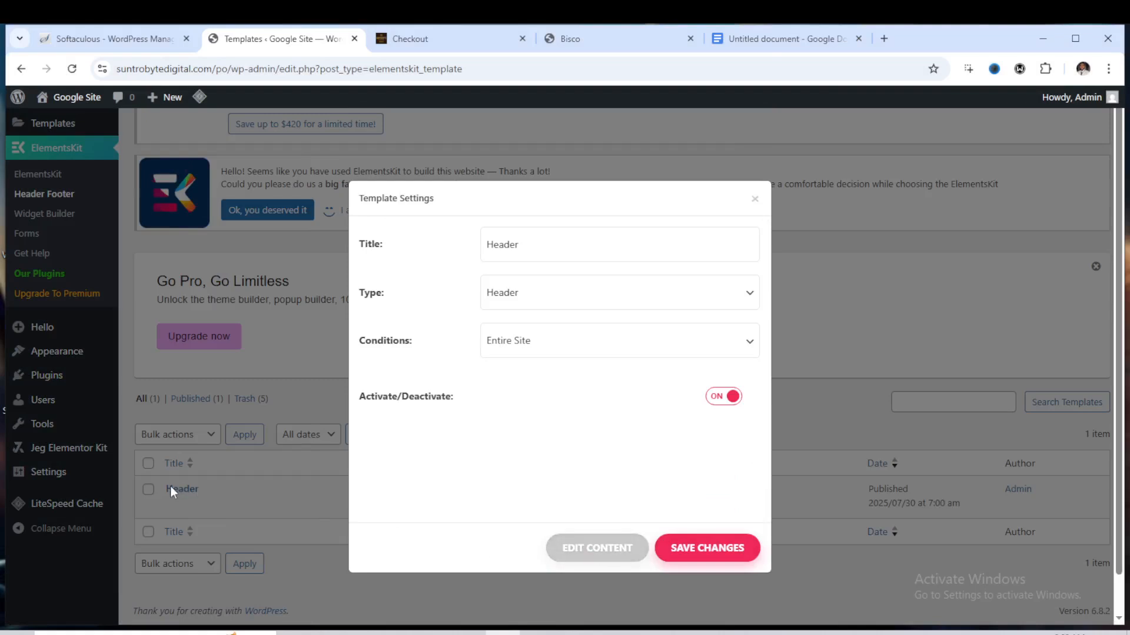
pyautogui.click(609, 549)
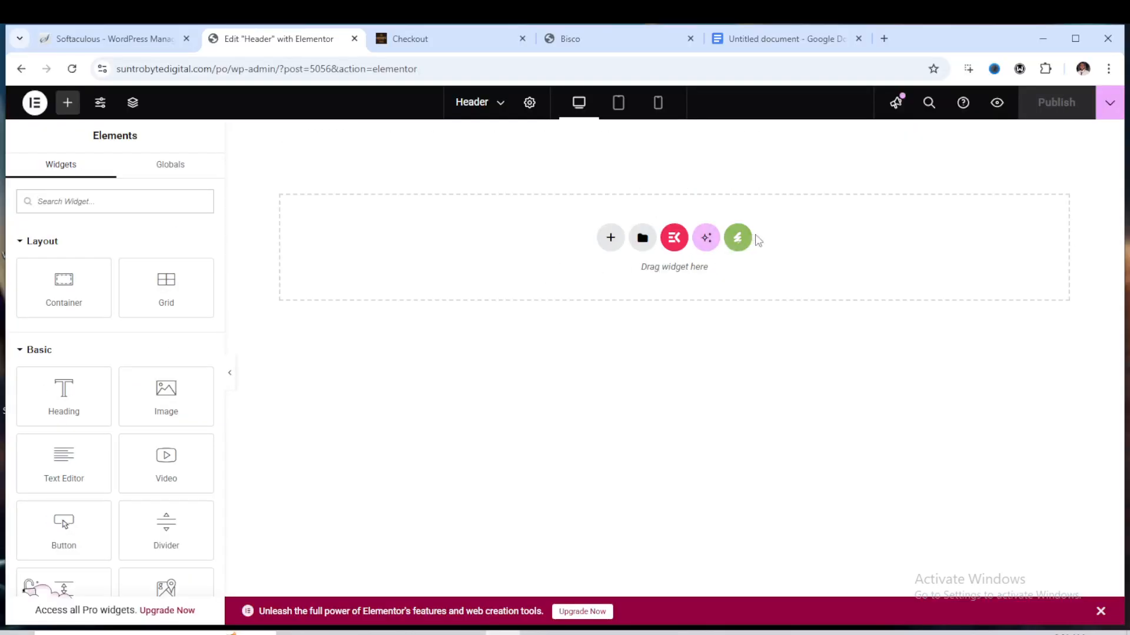
# Insert the Bisco - Header template from the installed Bisco template kit into the header
pyautogui.click(738, 240)
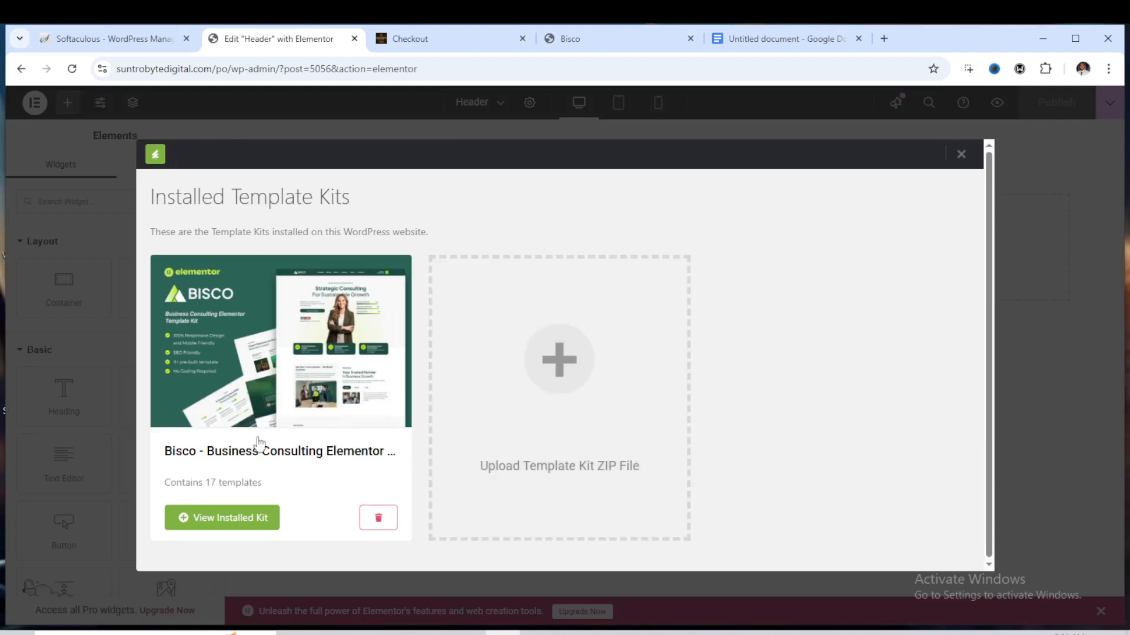
pyautogui.click(240, 517)
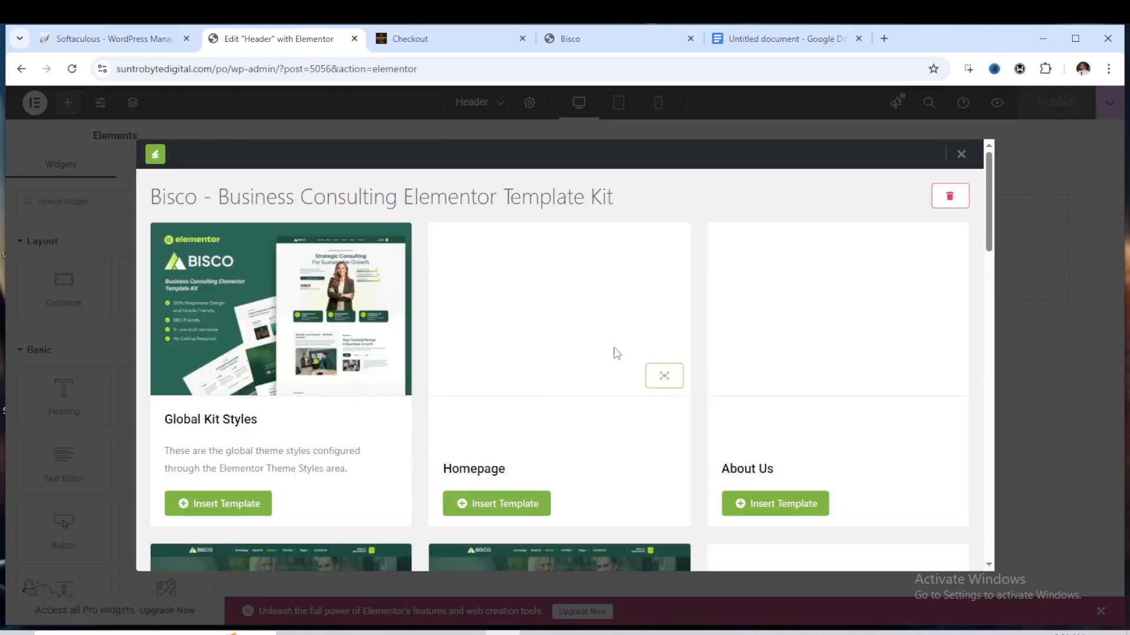
pyautogui.scroll(-8, 594, 322)
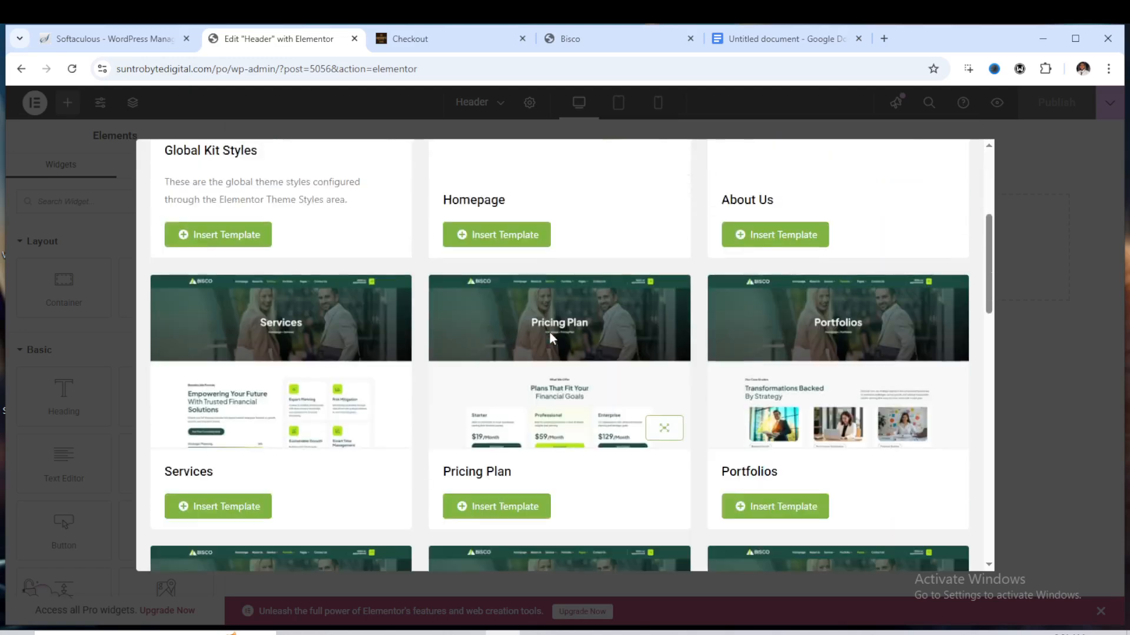
pyautogui.scroll(-7, 555, 347)
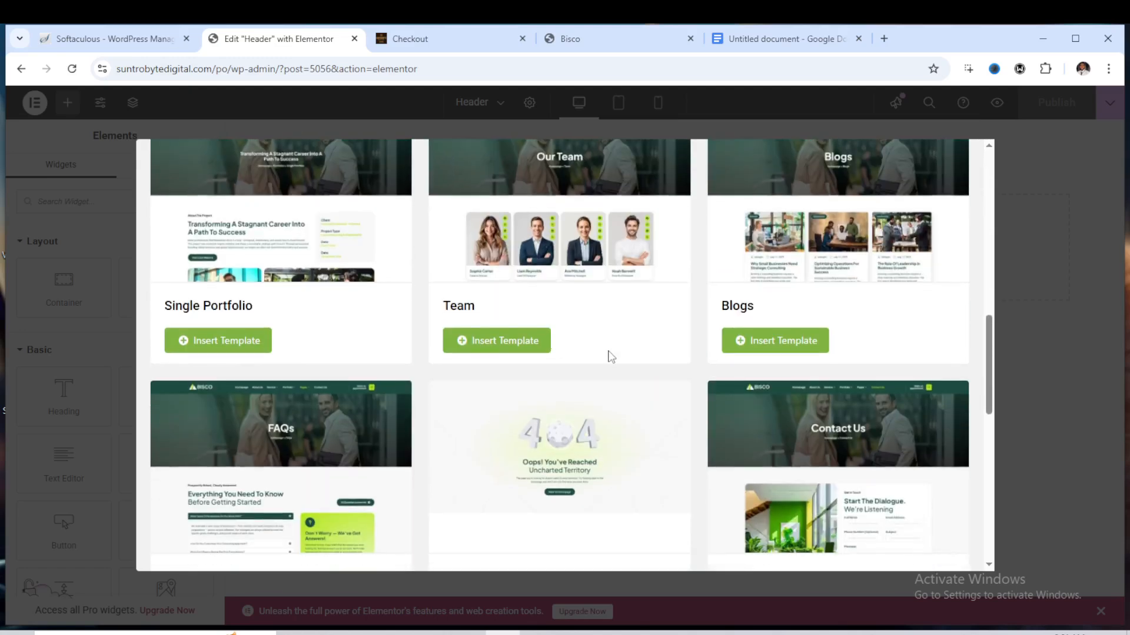
pyautogui.scroll(-3, 611, 356)
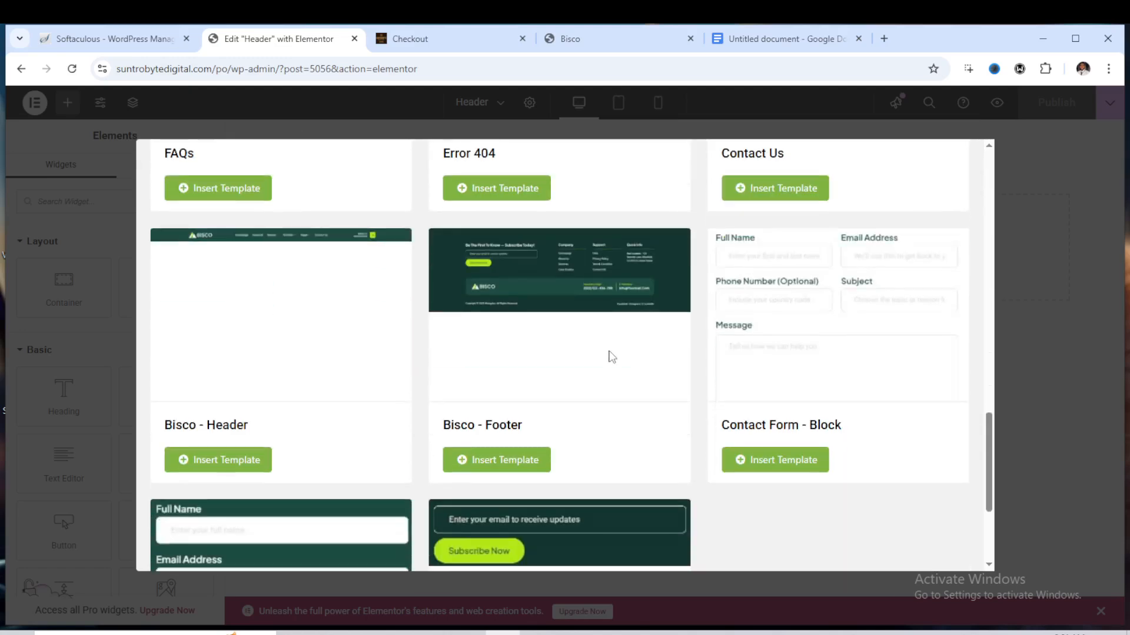
pyautogui.click(231, 461)
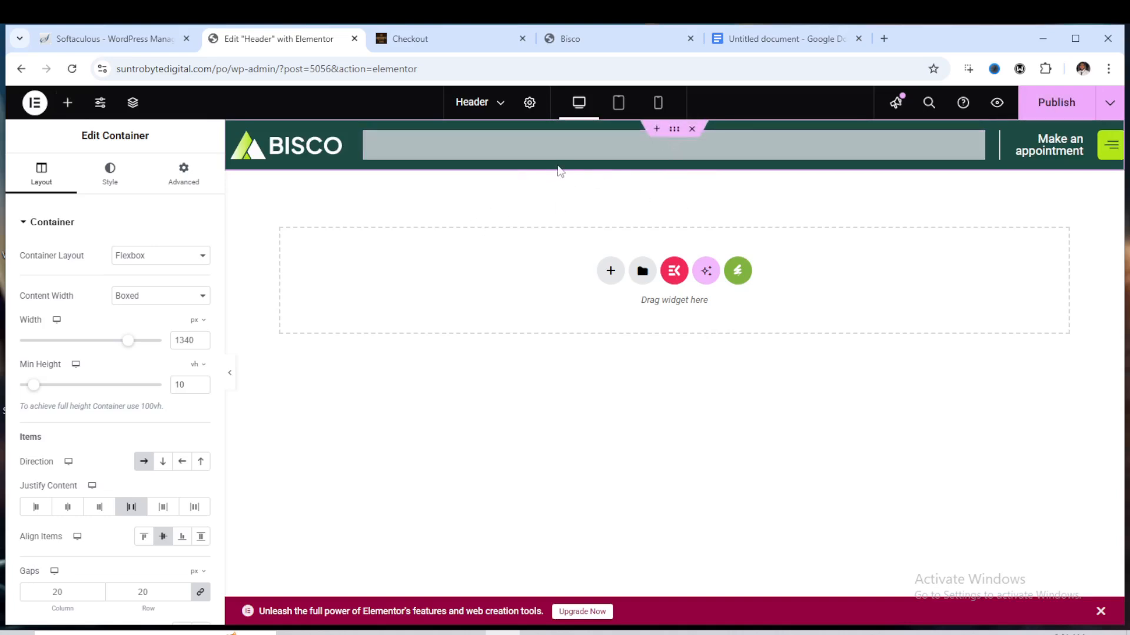
# Set the header's ElementsKit nav menu to the Main menu and publish the header
pyautogui.click(584, 152)
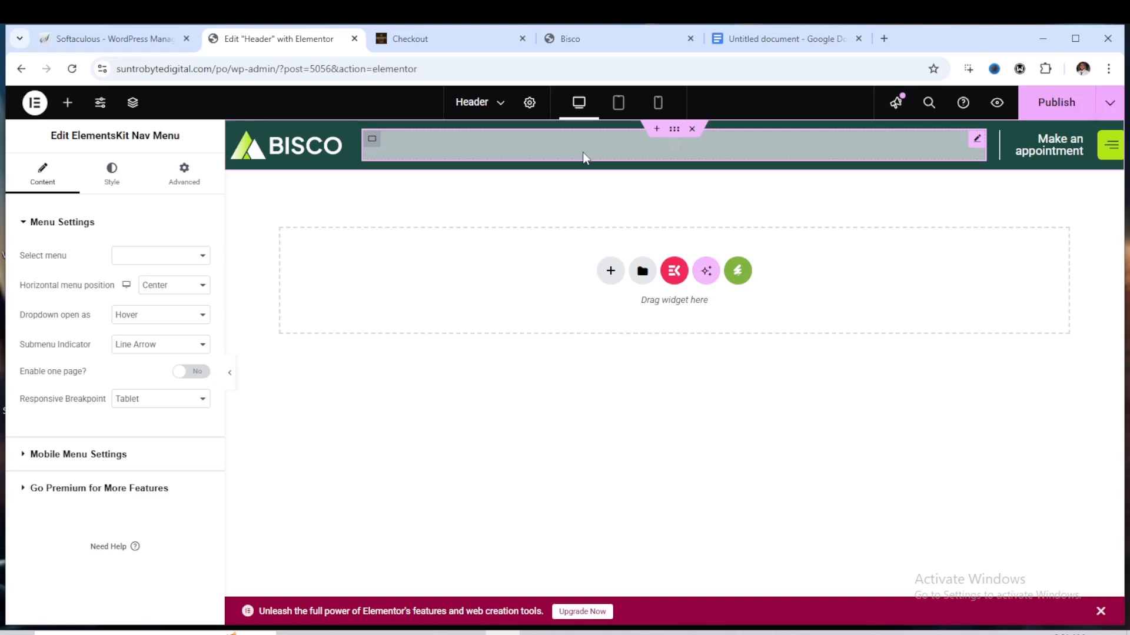
pyautogui.click(159, 259)
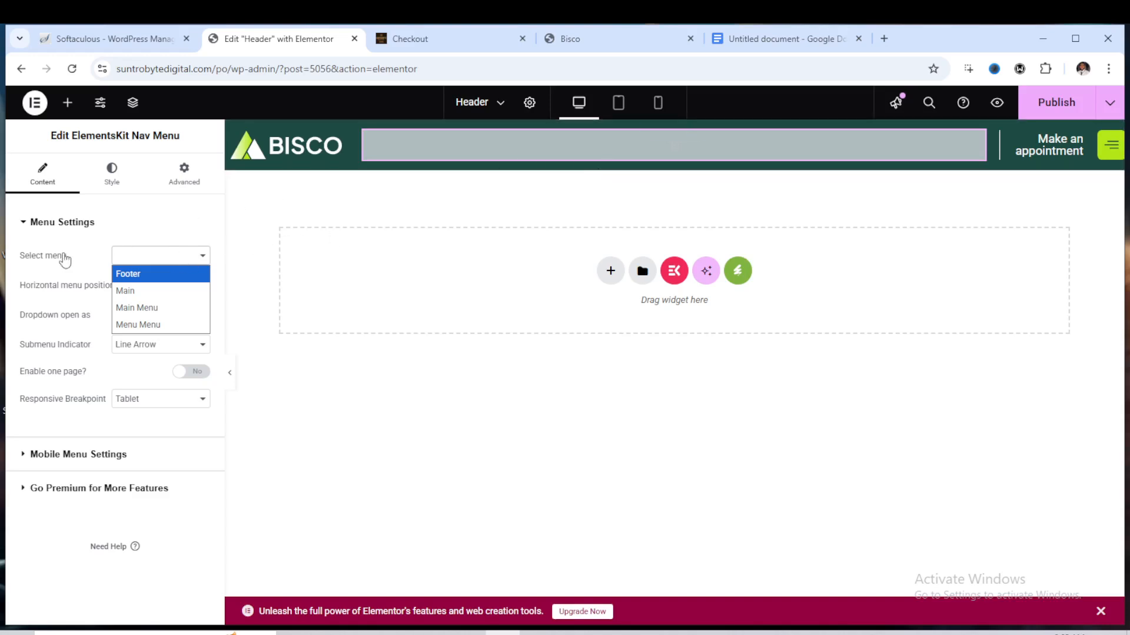
pyautogui.click(138, 294)
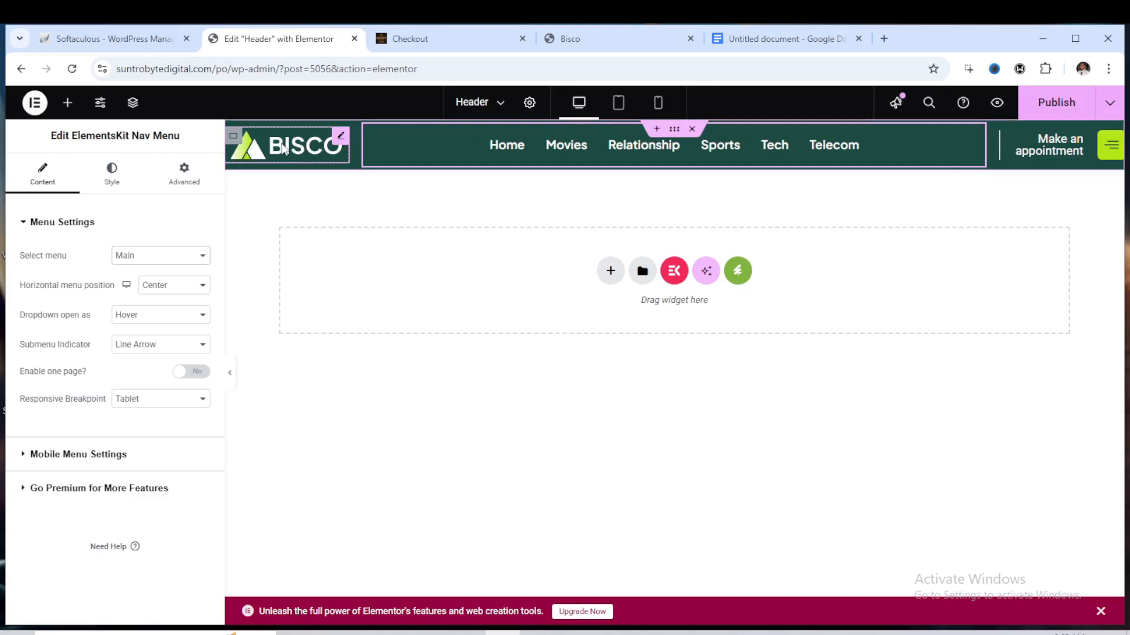
pyautogui.click(1043, 113)
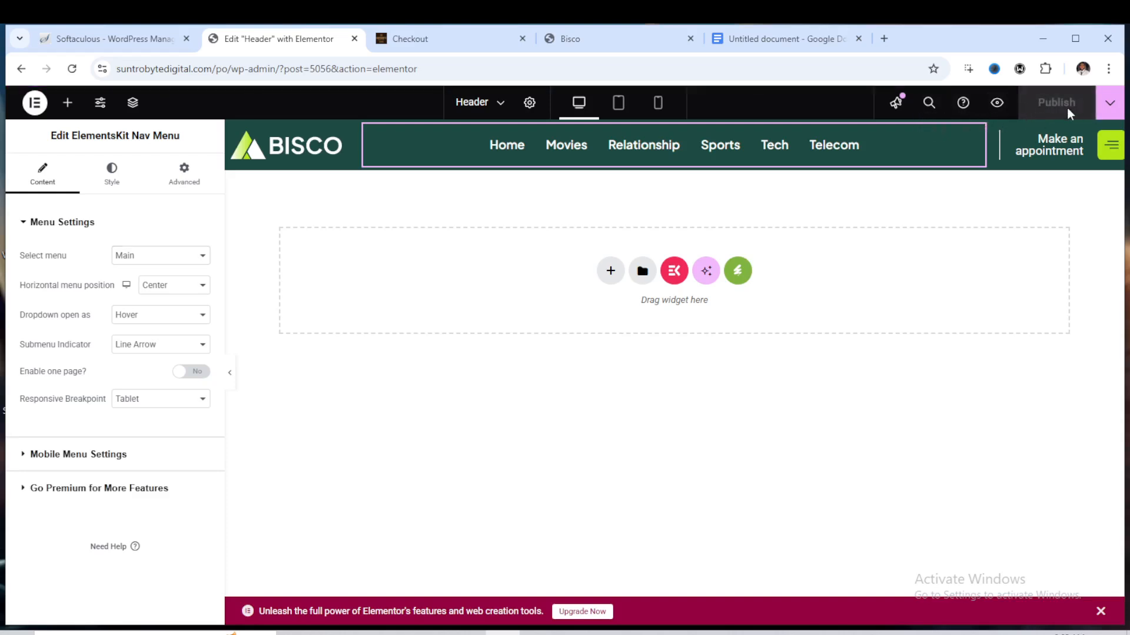
# Inspect the header's logo image, Make an appointment heading and offcanvas hamburger widget settings
pyautogui.click(318, 146)
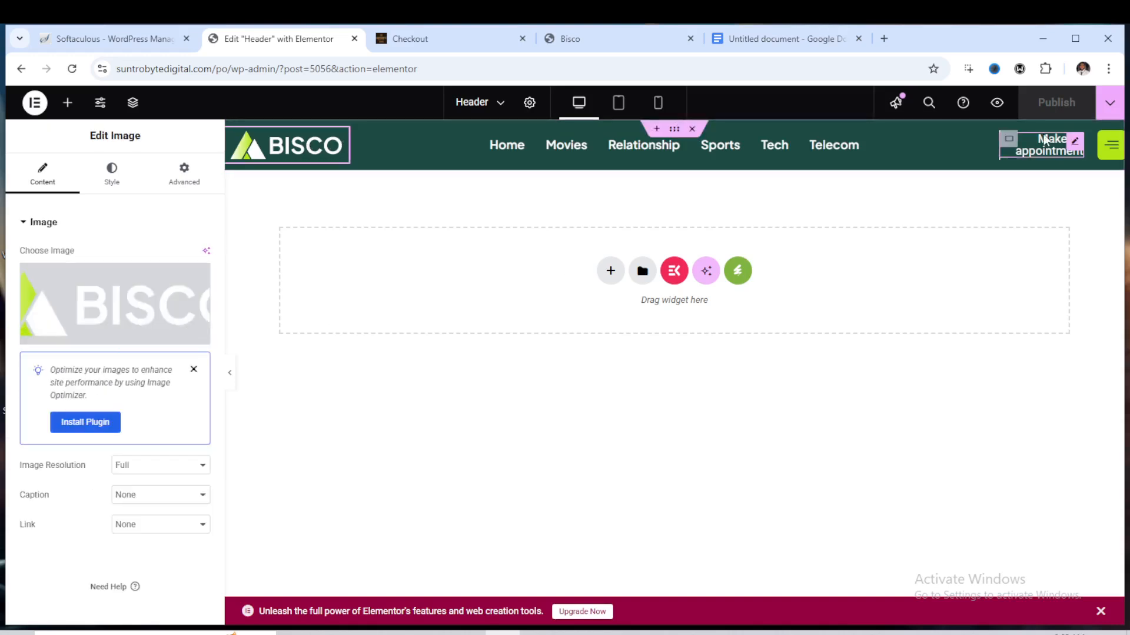
pyautogui.click(1074, 145)
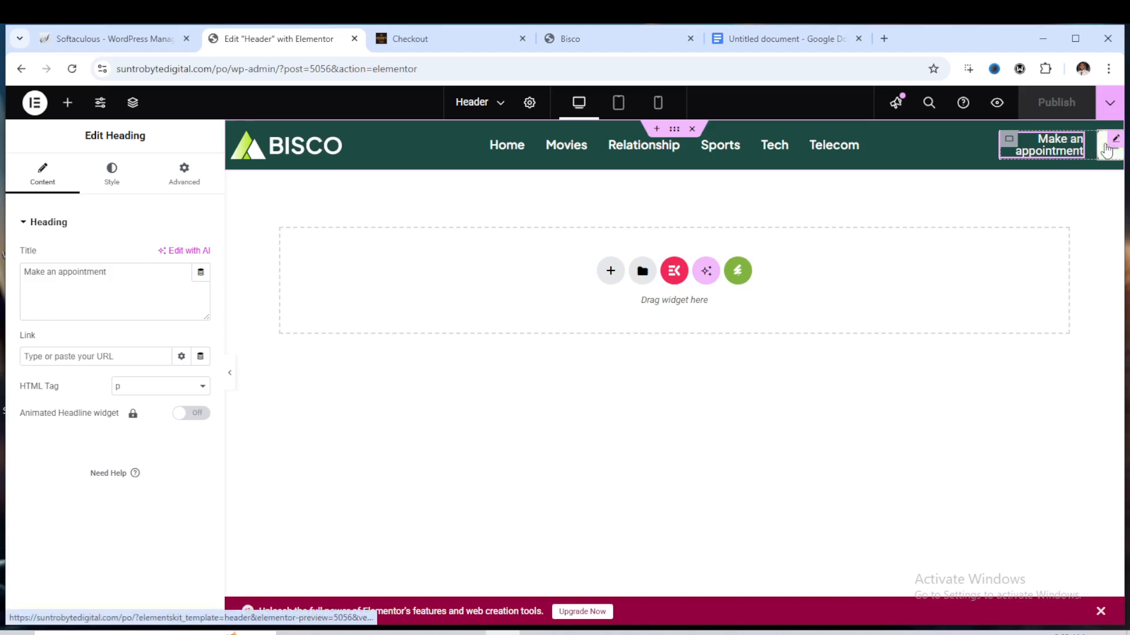
pyautogui.click(1107, 150)
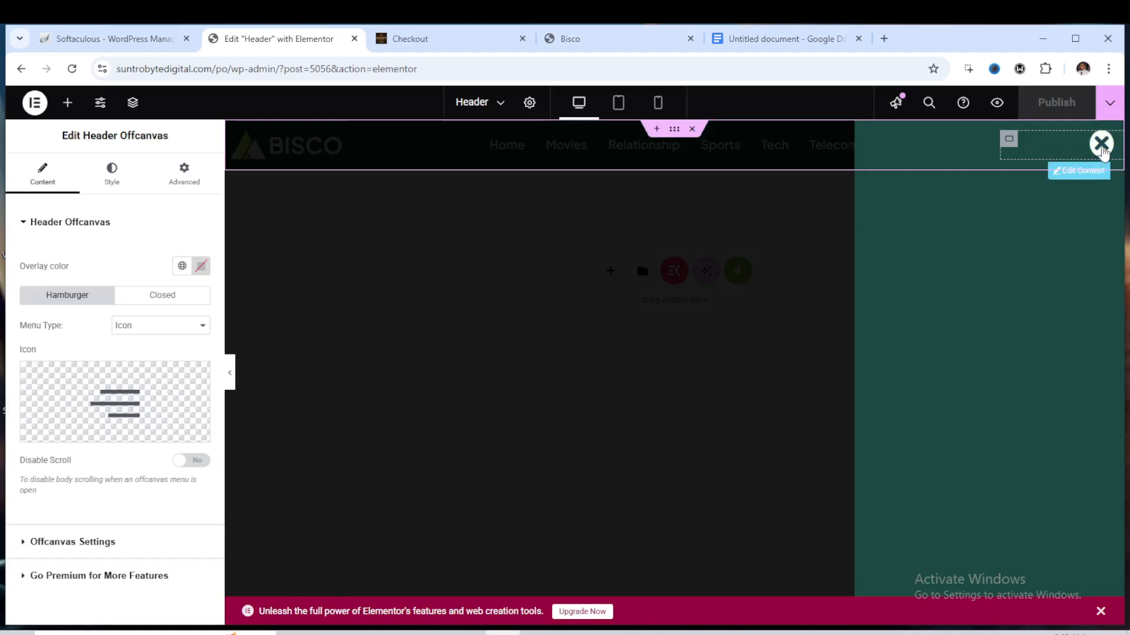
pyautogui.click(1100, 149)
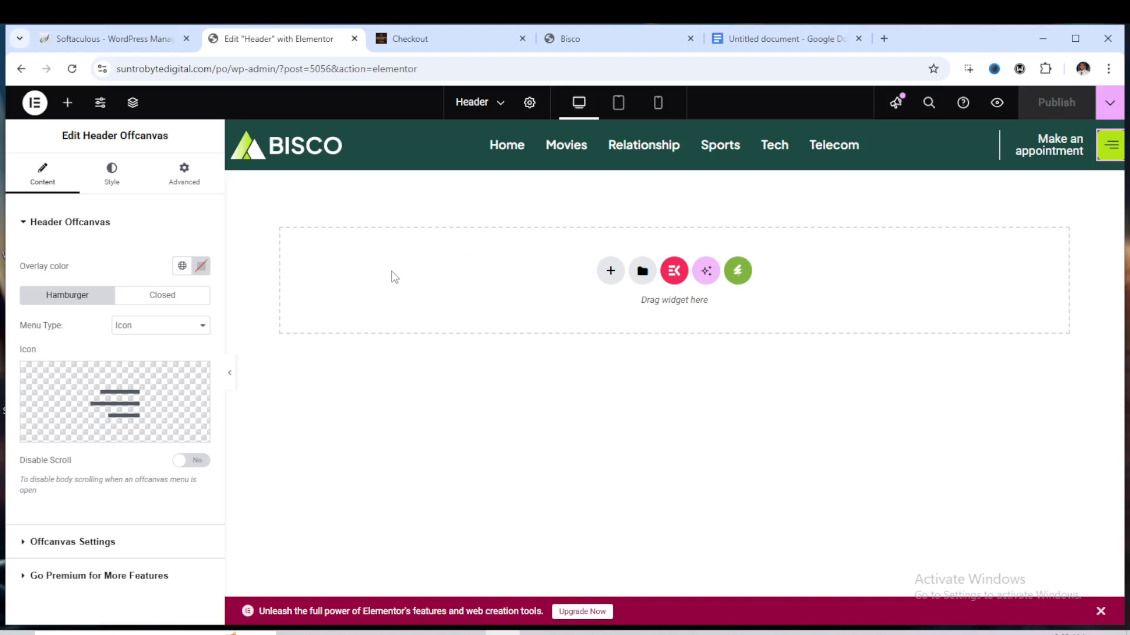
pyautogui.click(1039, 148)
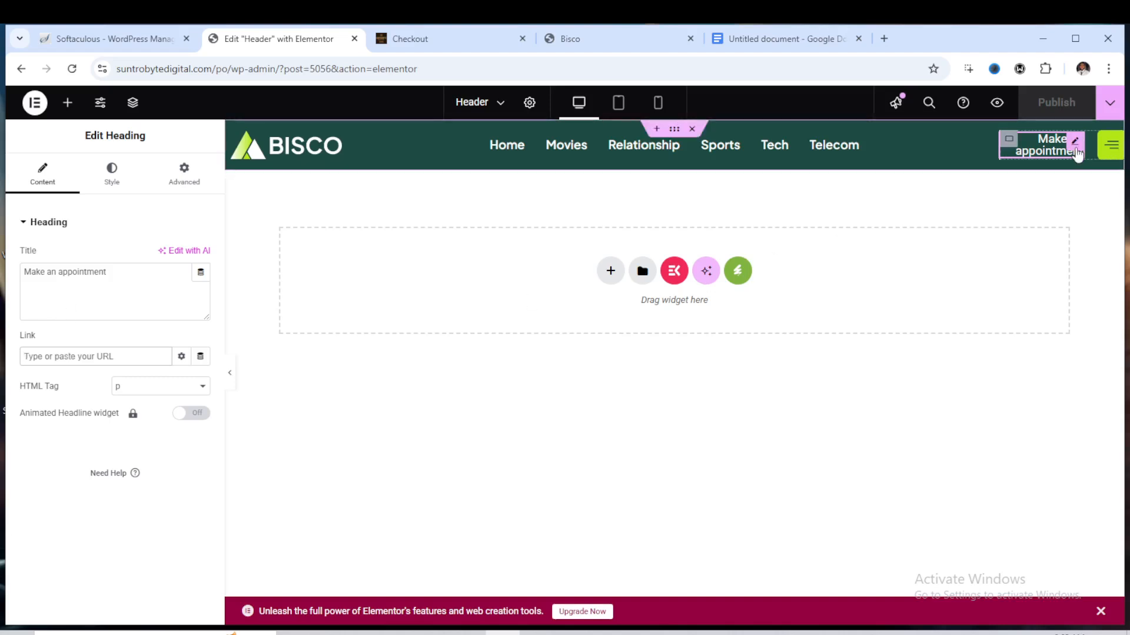
pyautogui.click(103, 360)
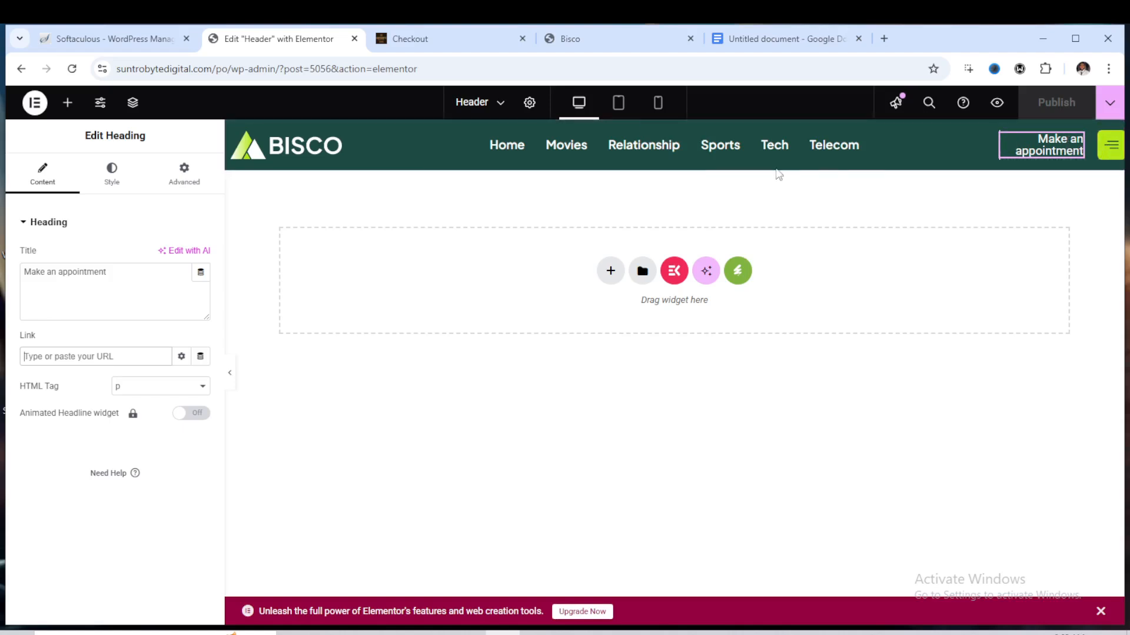
# Create a new ElementsKit template titled Footer of type Footer for the Entire Site, activate it and save
pyautogui.click(22, 70)
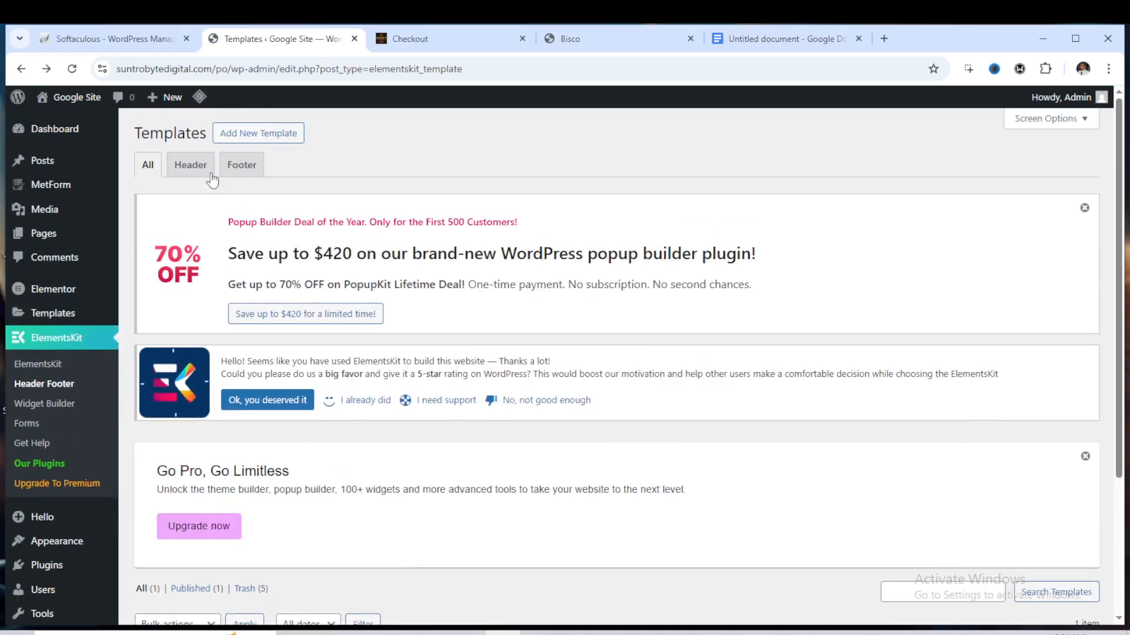
pyautogui.click(253, 133)
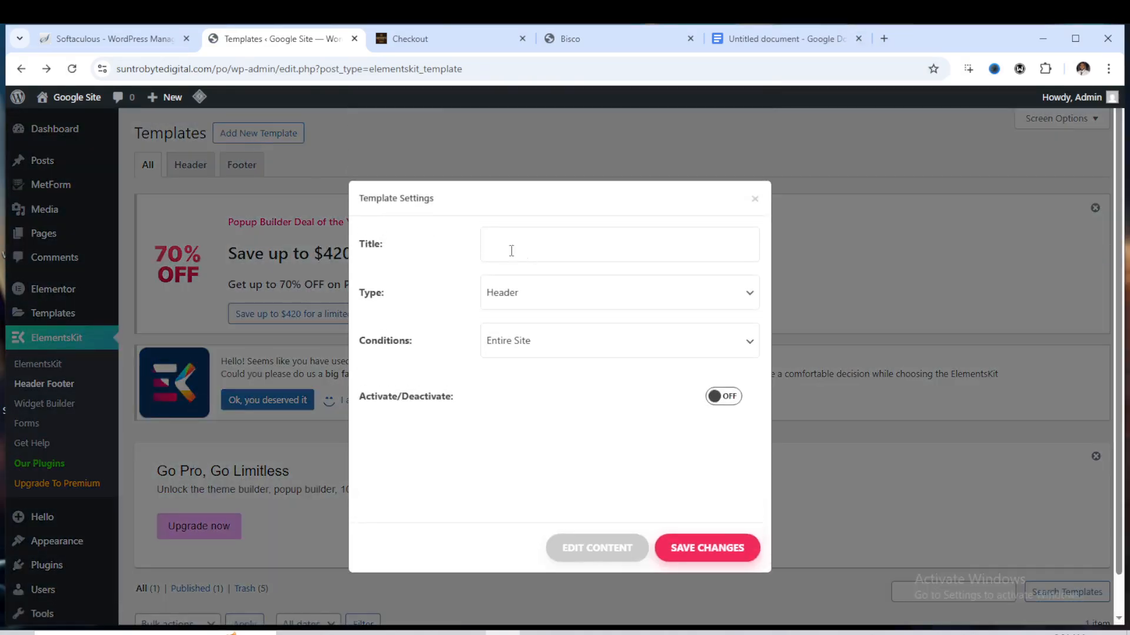
pyautogui.click(498, 248)
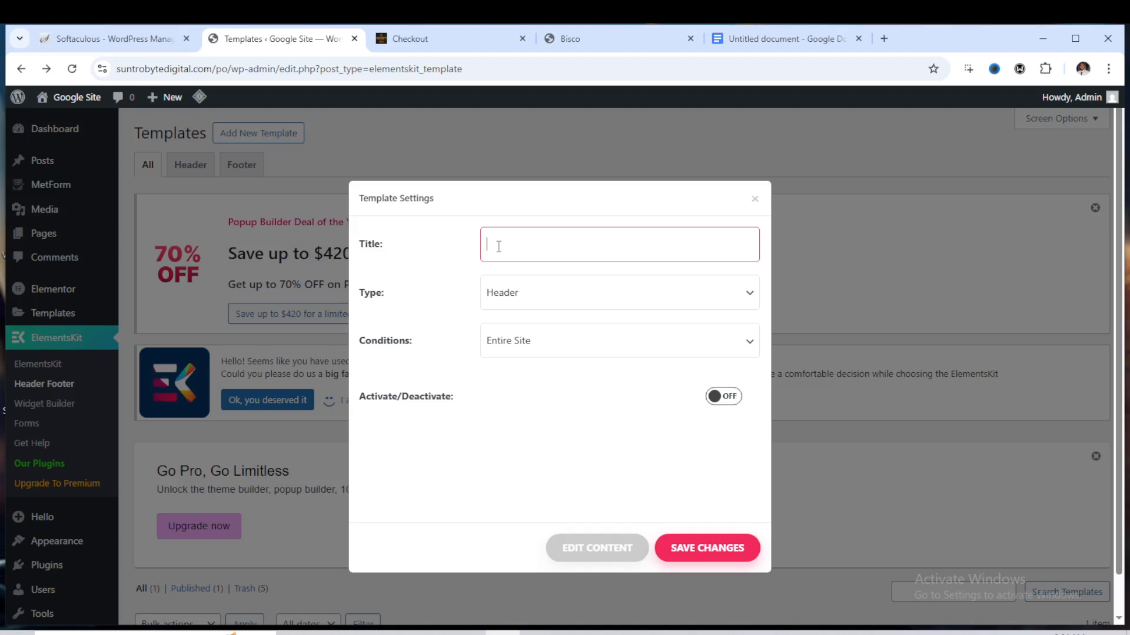
pyautogui.write('Footer')
pyautogui.click(535, 298)
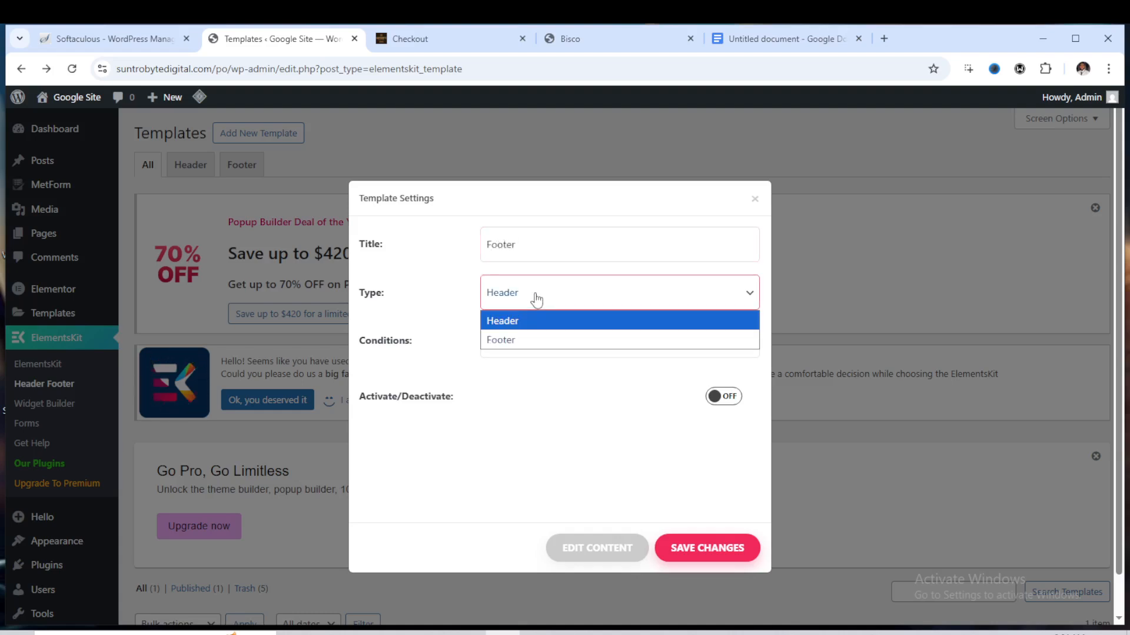
pyautogui.click(532, 340)
pyautogui.click(532, 341)
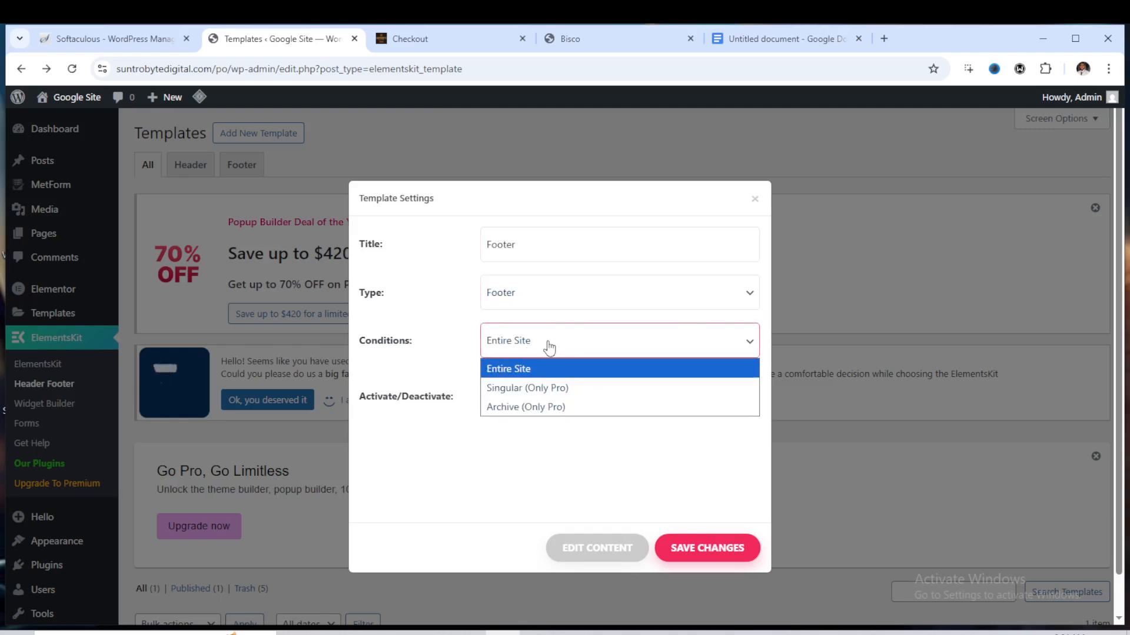
pyautogui.click(540, 368)
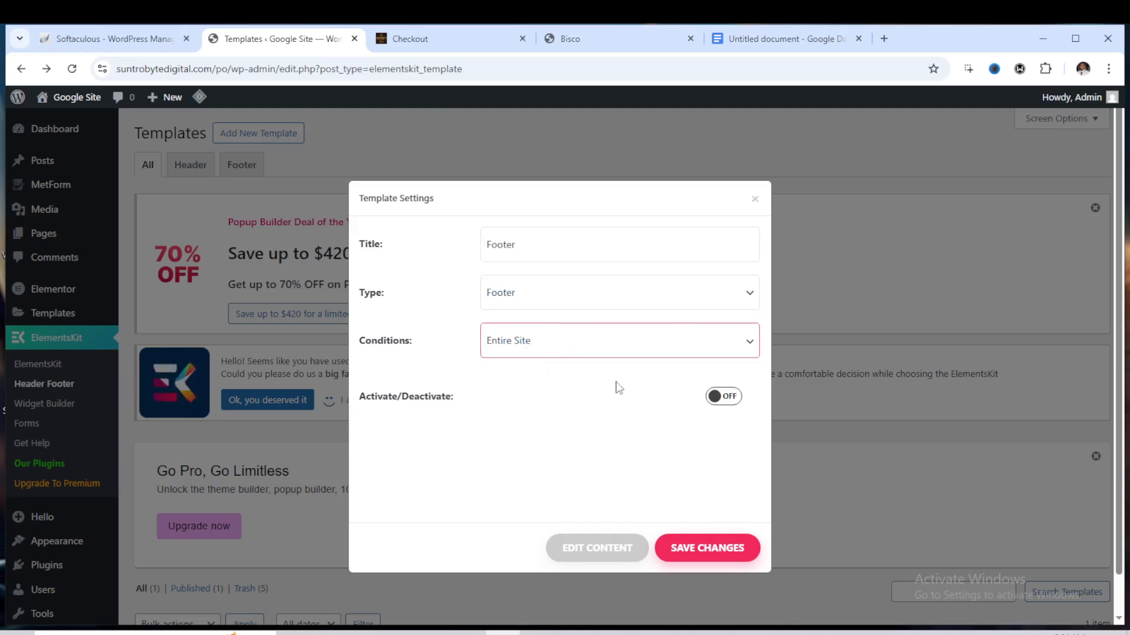
pyautogui.click(729, 399)
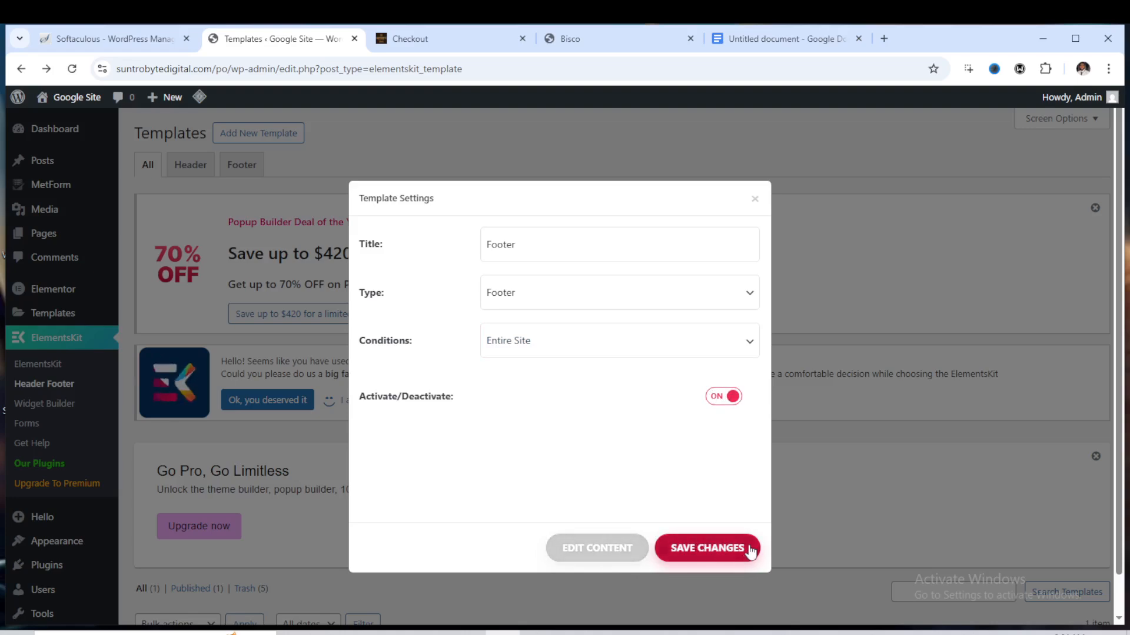
pyautogui.click(725, 548)
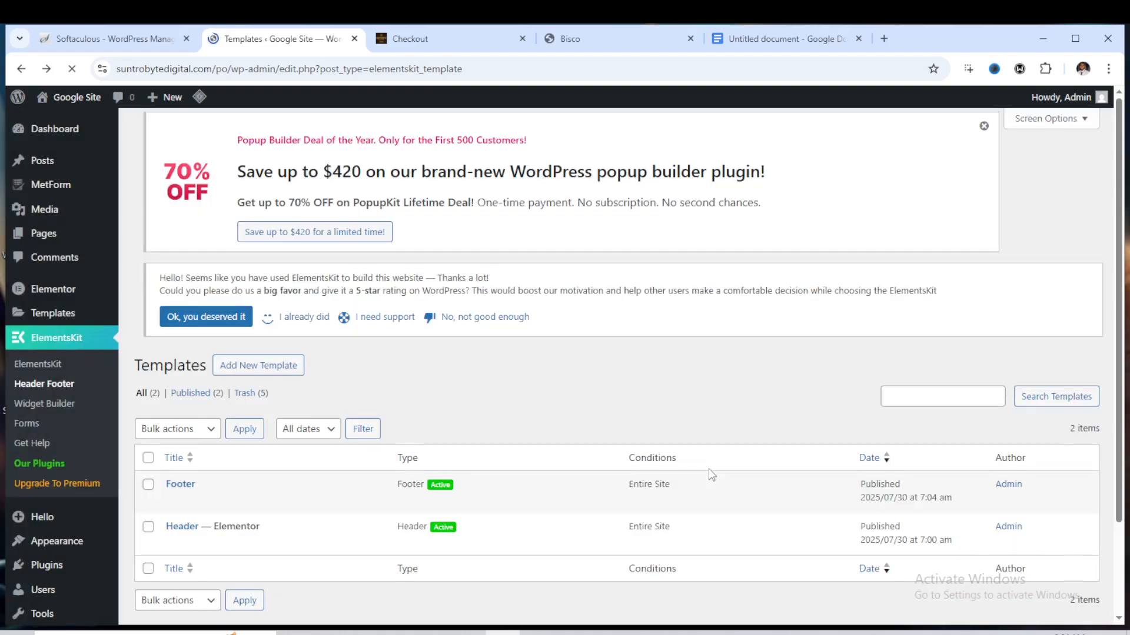
# Open the Footer template's content in the Elementor editor
pyautogui.scroll(-4, 390, 491)
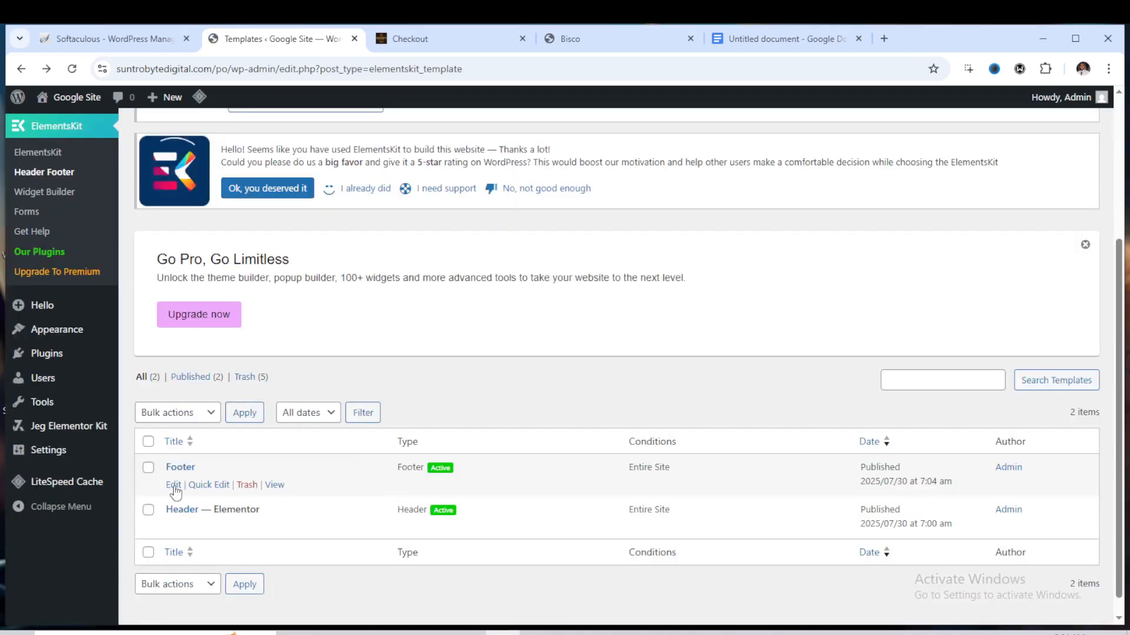
pyautogui.click(174, 486)
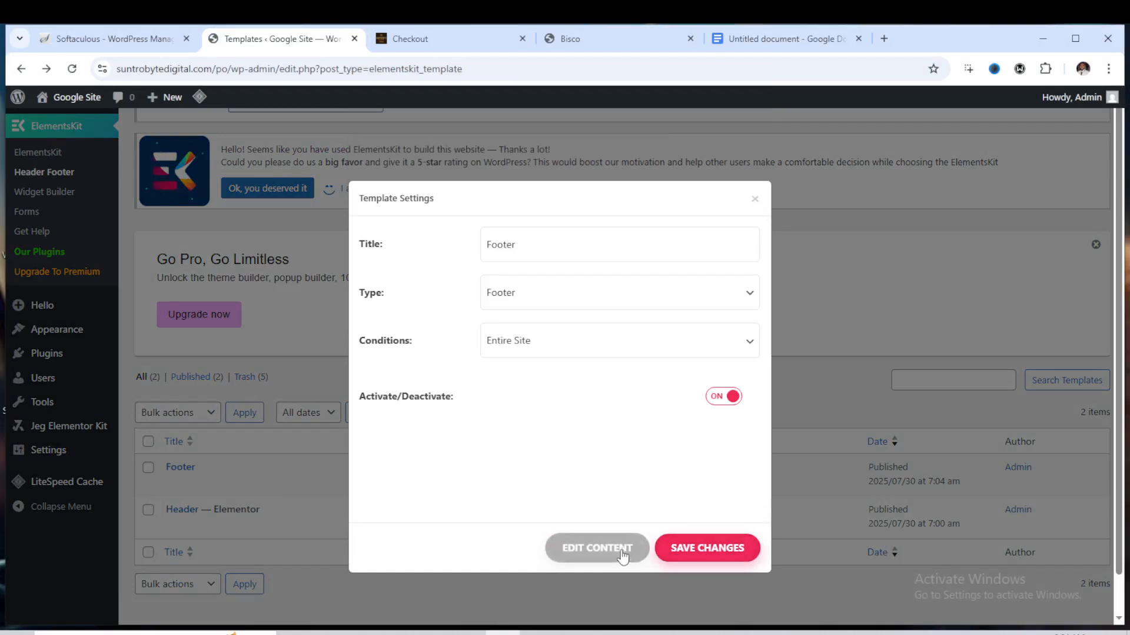
pyautogui.click(627, 553)
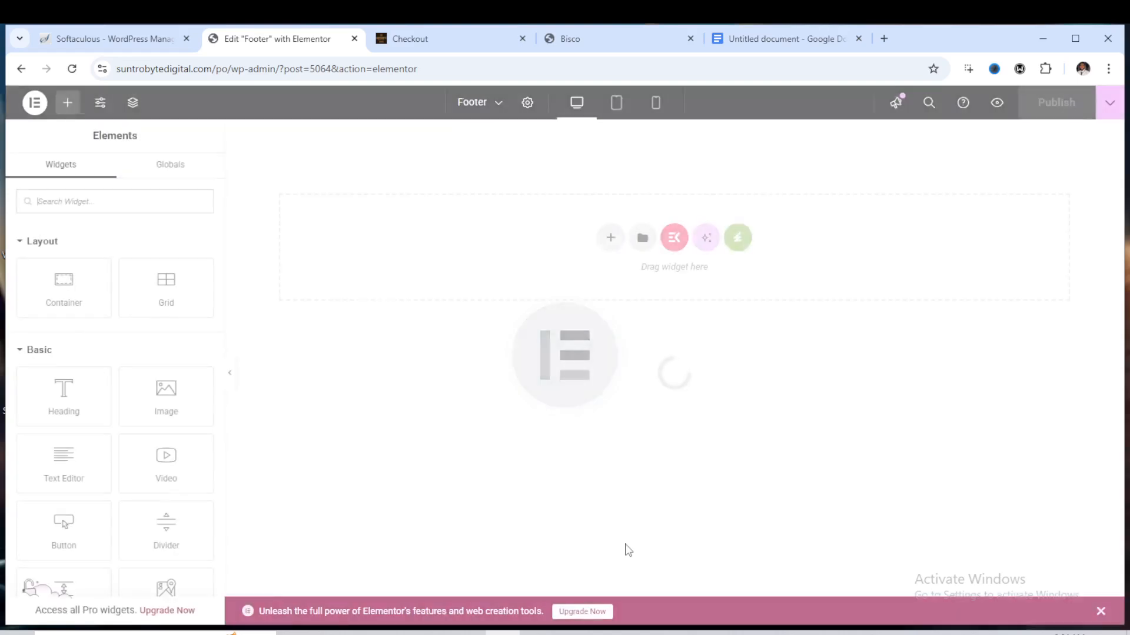
# Insert the Bisco - Footer template from the installed Bisco template kit into the footer
pyautogui.click(738, 241)
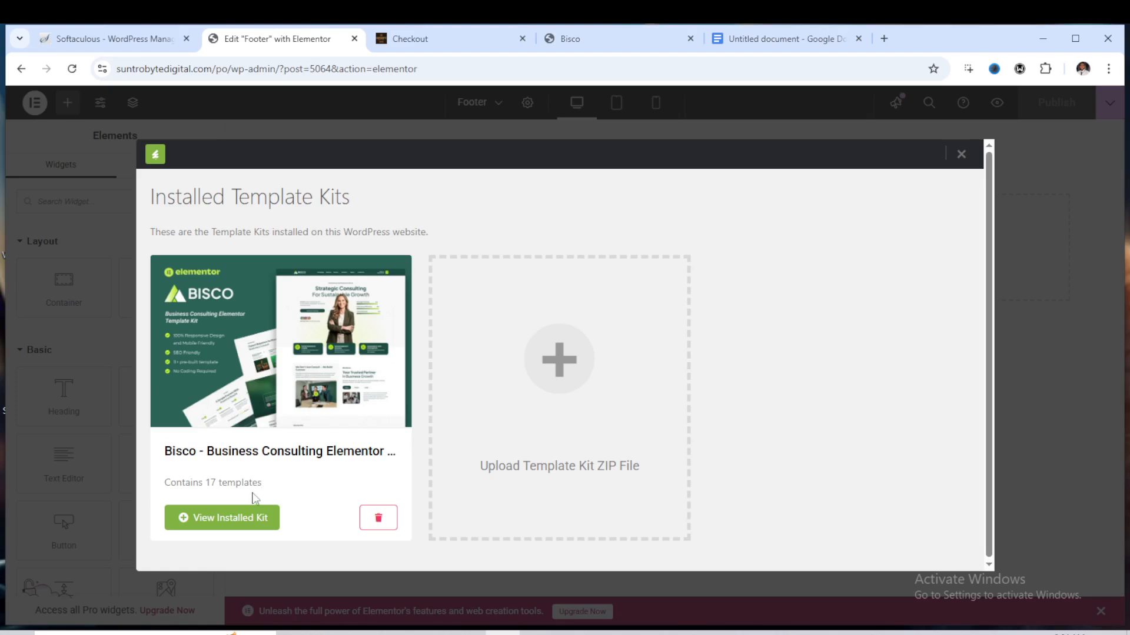
pyautogui.click(234, 517)
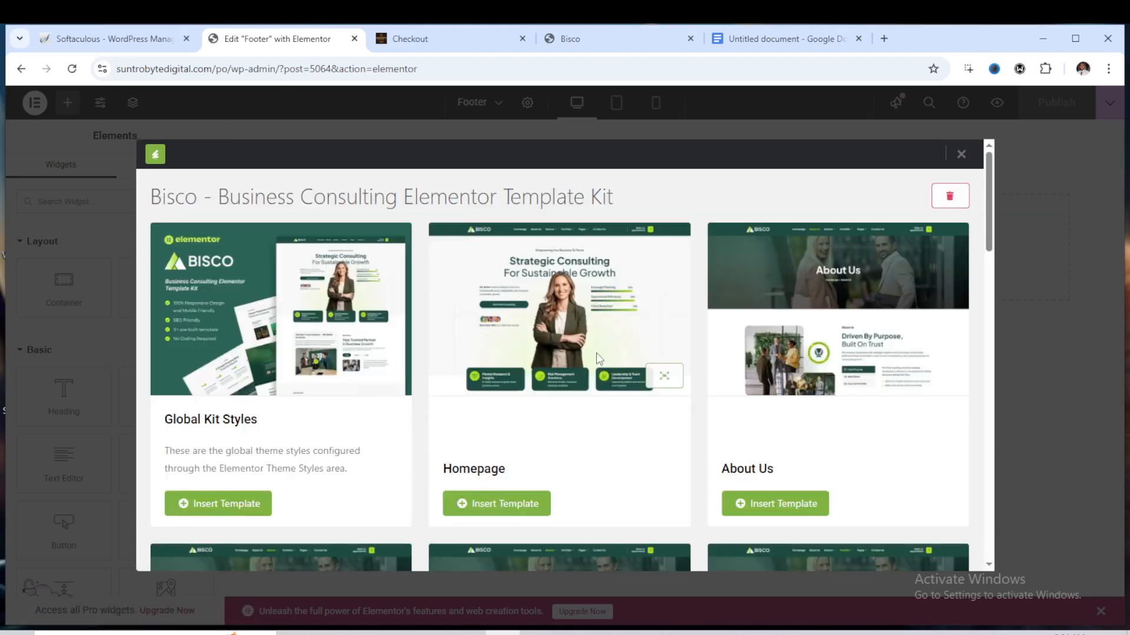
pyautogui.scroll(-5, 588, 367)
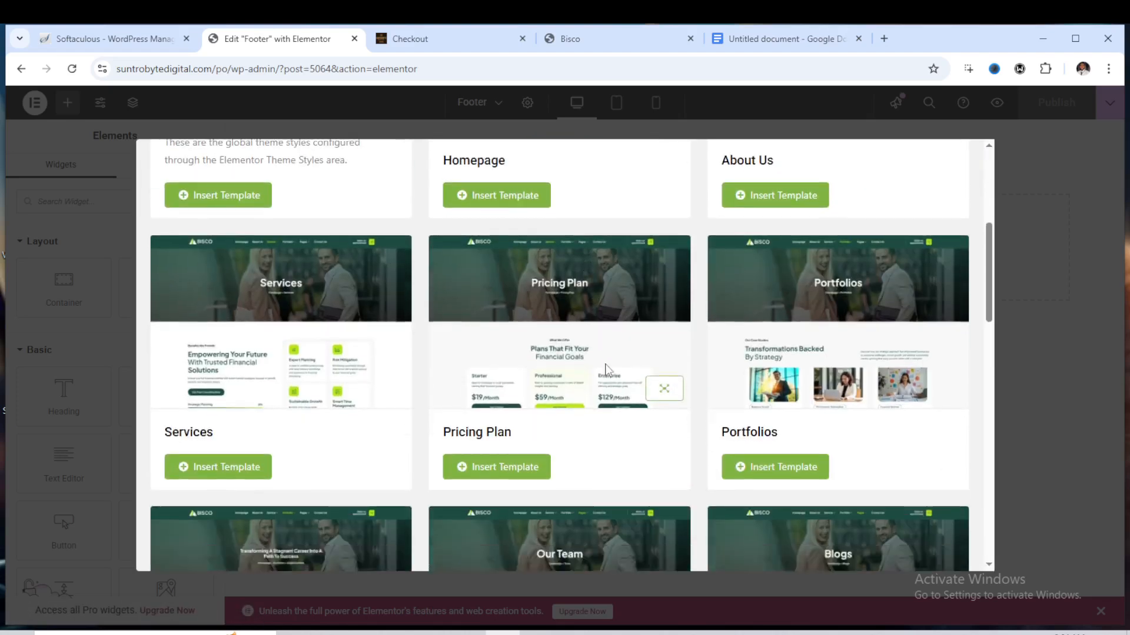
pyautogui.scroll(-10, 606, 367)
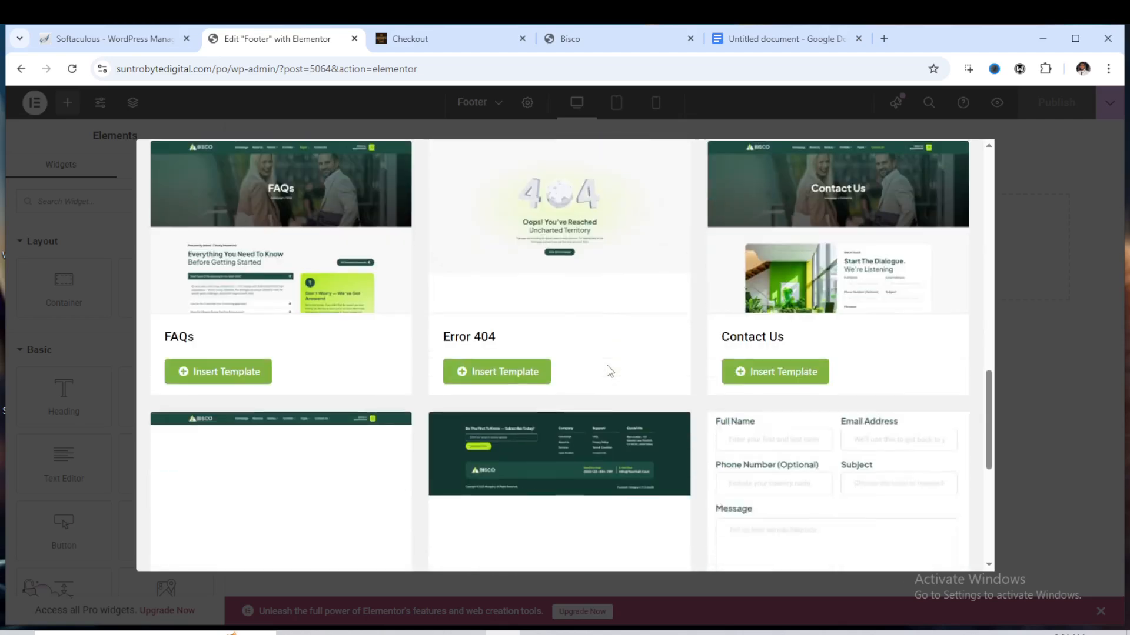
pyautogui.scroll(-6, 609, 370)
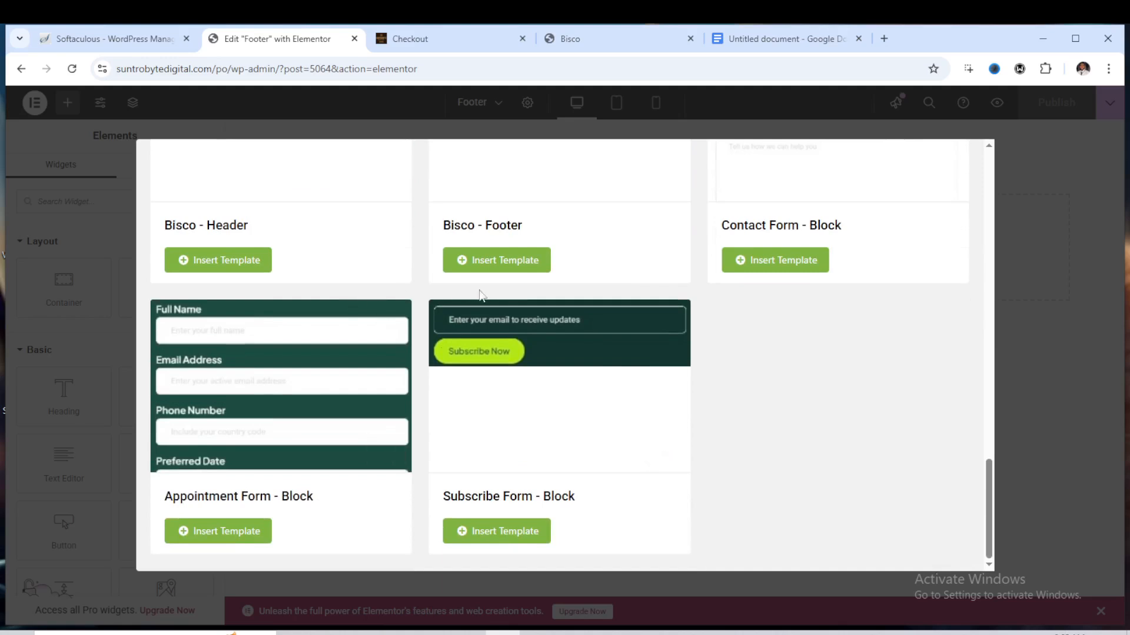
pyautogui.scroll(1, 526, 281)
pyautogui.scroll(2, 525, 281)
pyautogui.click(511, 400)
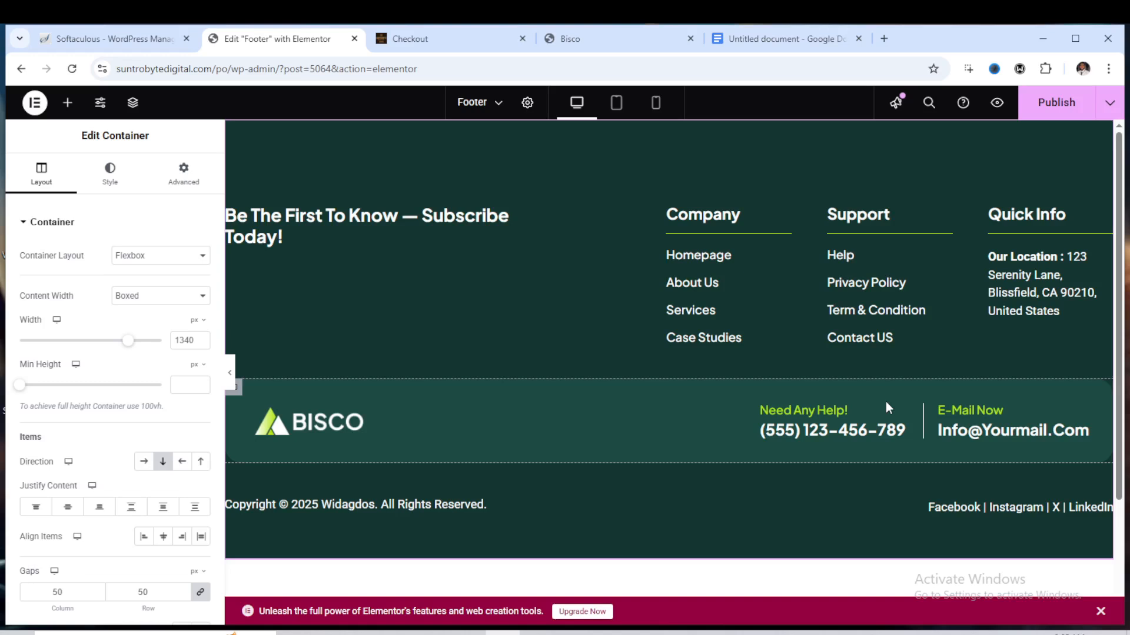
# Change the footer e-mail icon box's description so the address starts with support instead of Info
pyautogui.click(1001, 428)
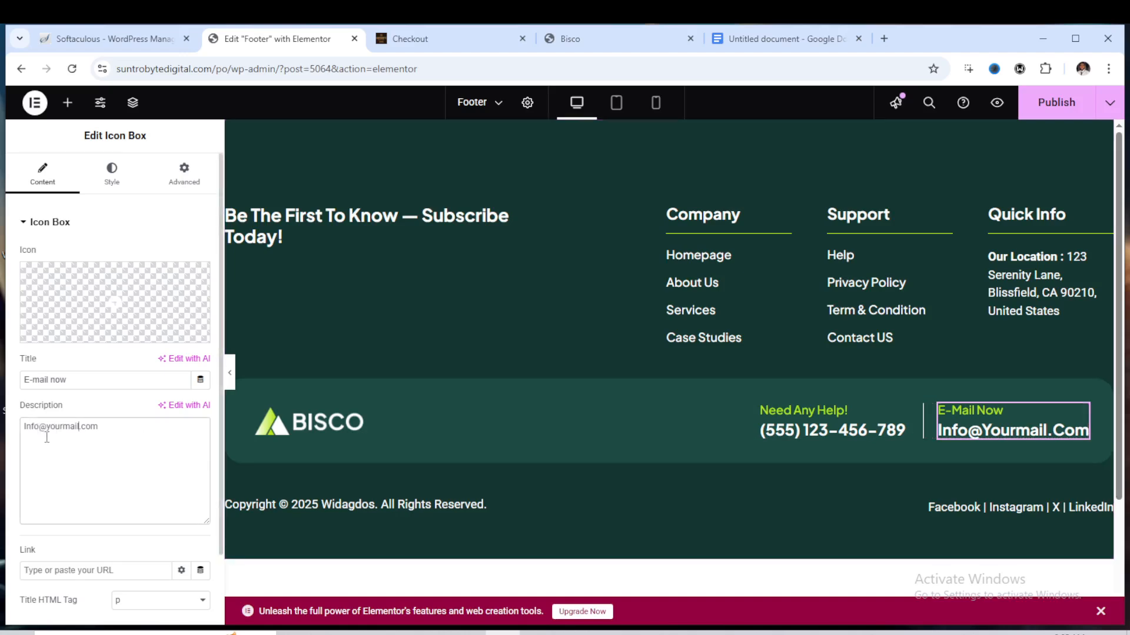
pyautogui.press('Home')
pyautogui.hotkey('ctrl', 'shift', 'Right')
pyautogui.write('support')
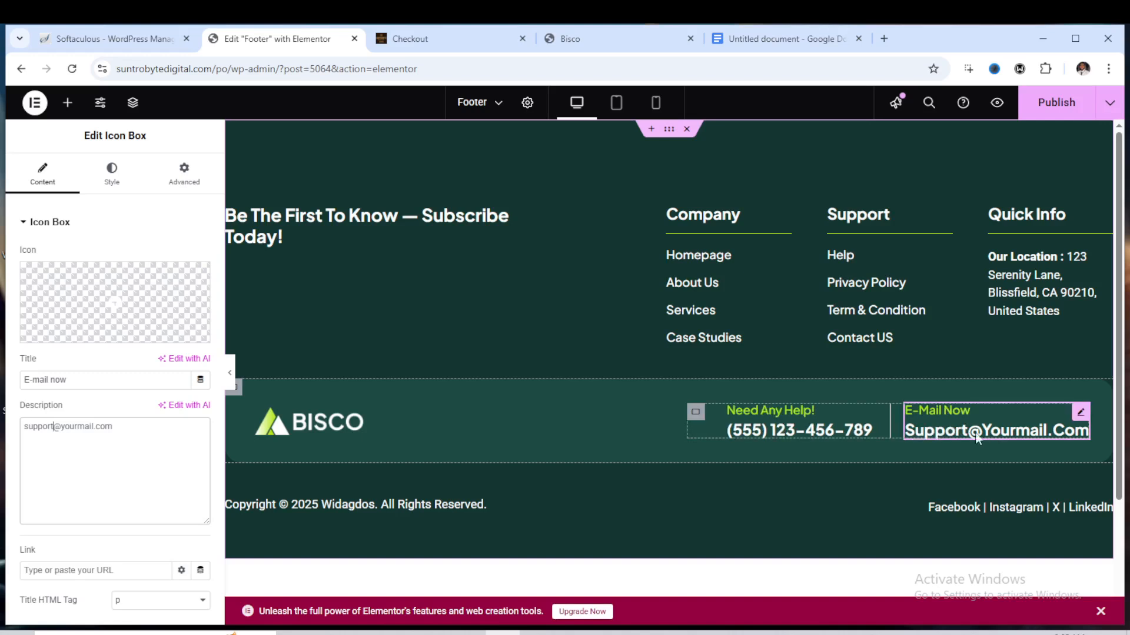
# Inspect the footer's phone icon box, logo image, subscribe form and copyright heading settings
pyautogui.click(787, 431)
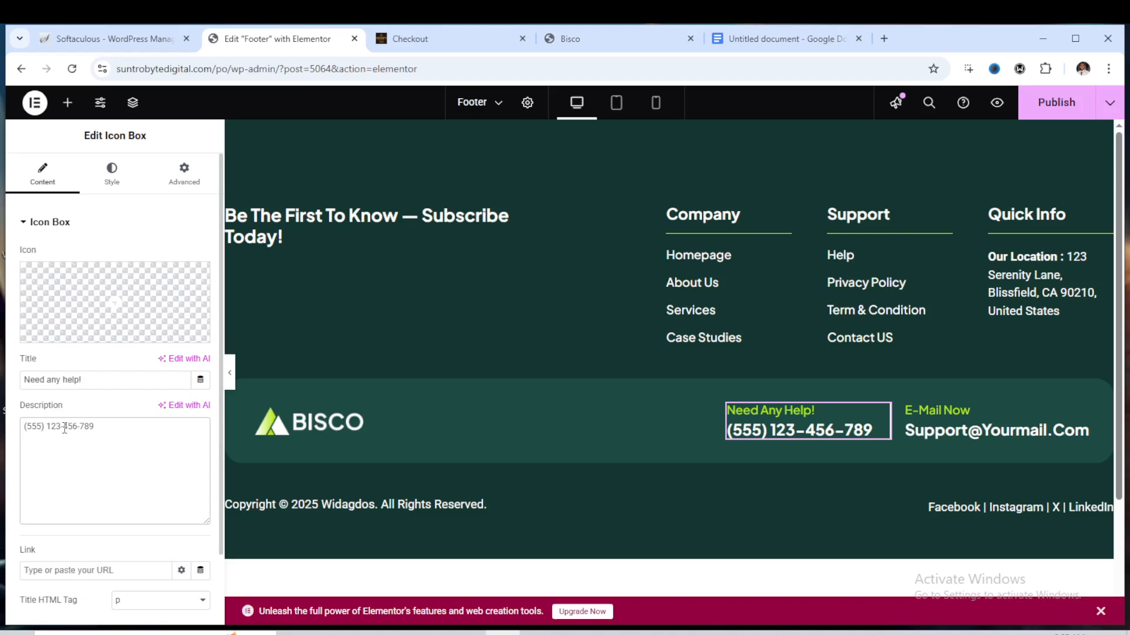
pyautogui.click(359, 422)
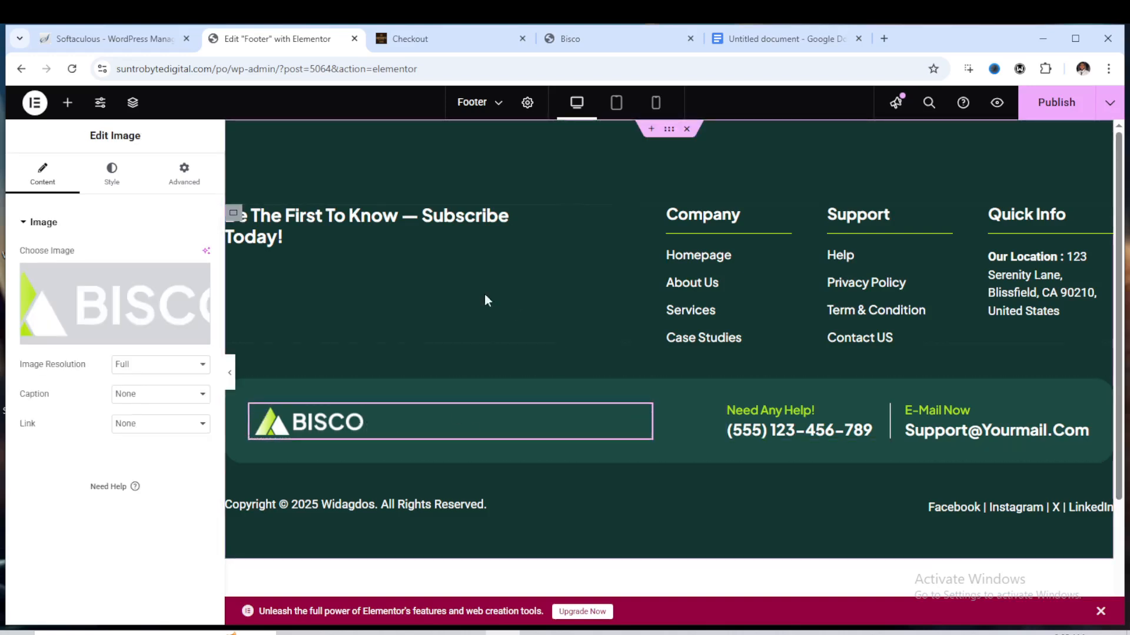
pyautogui.click(363, 241)
pyautogui.click(353, 281)
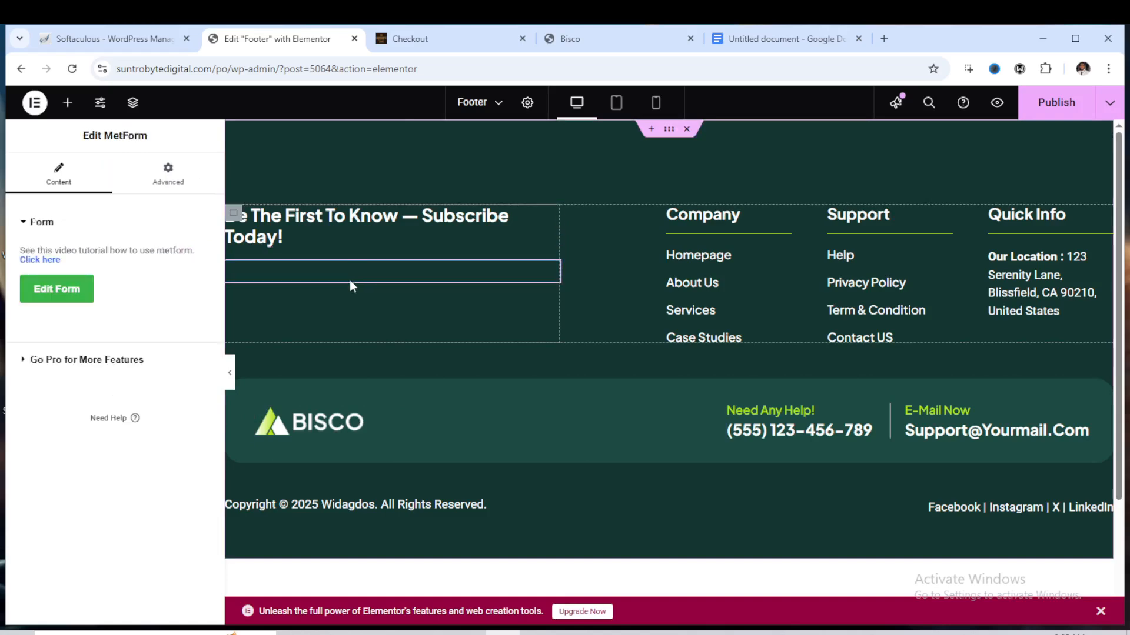
pyautogui.click(77, 296)
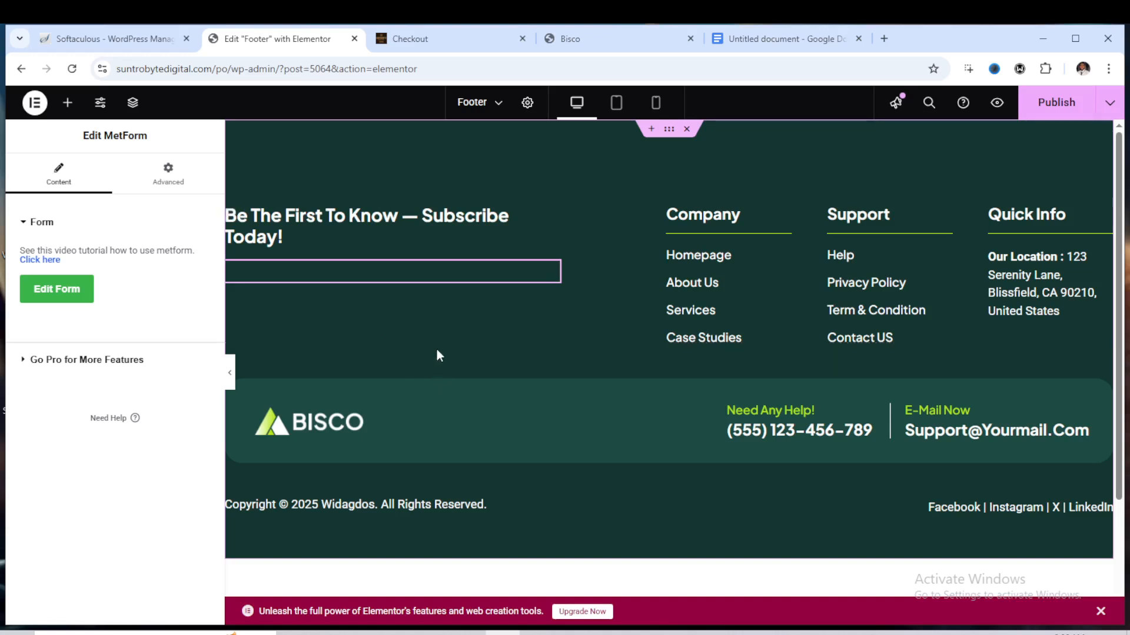
pyautogui.click(460, 507)
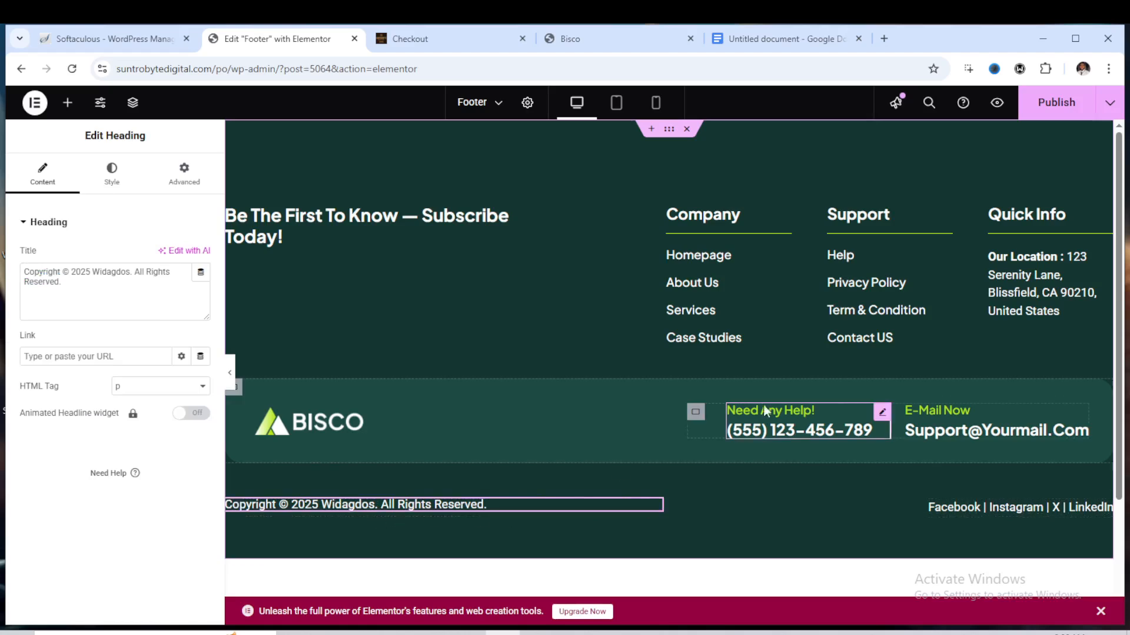
# Inspect the Support, Quick Info and Company link widgets in the footer
pyautogui.click(854, 301)
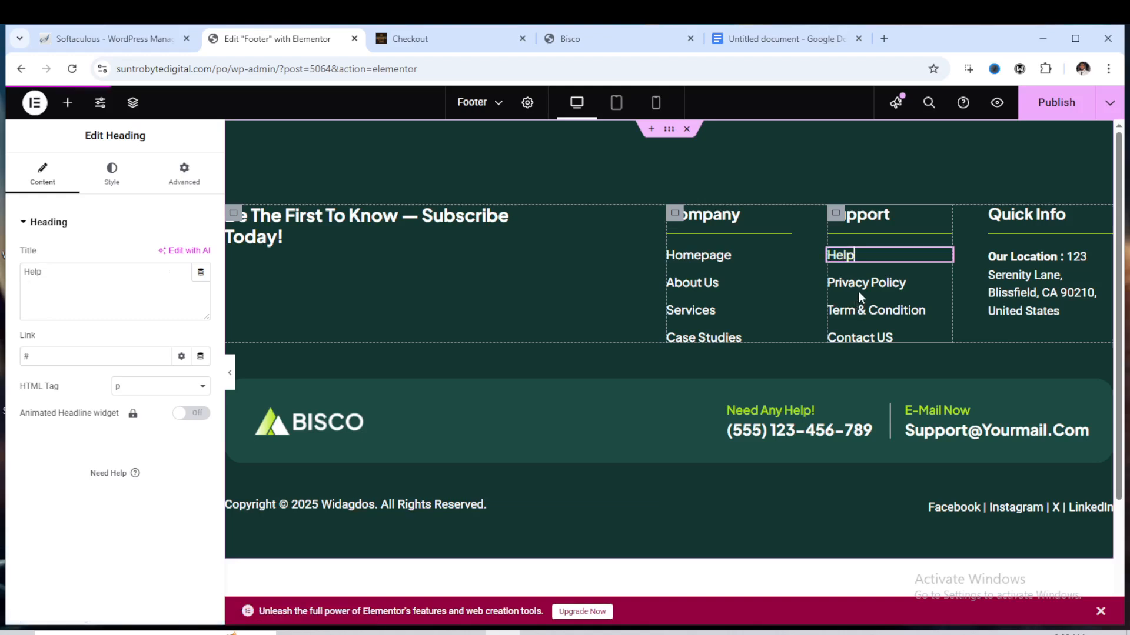
pyautogui.click(1055, 294)
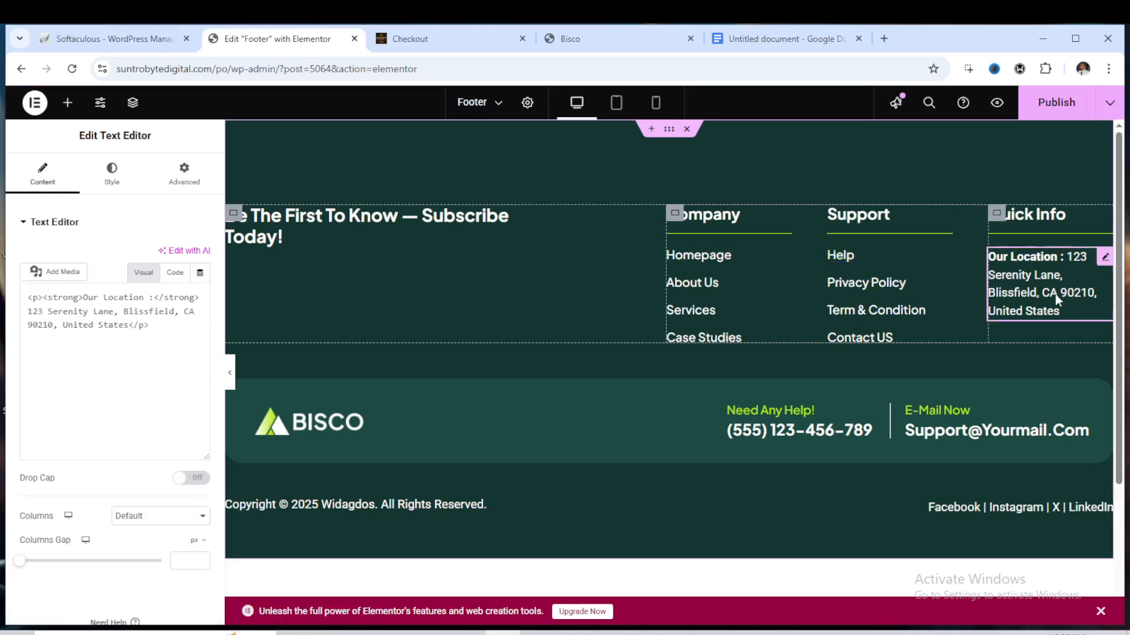
pyautogui.click(716, 259)
pyautogui.click(705, 285)
pyautogui.click(700, 312)
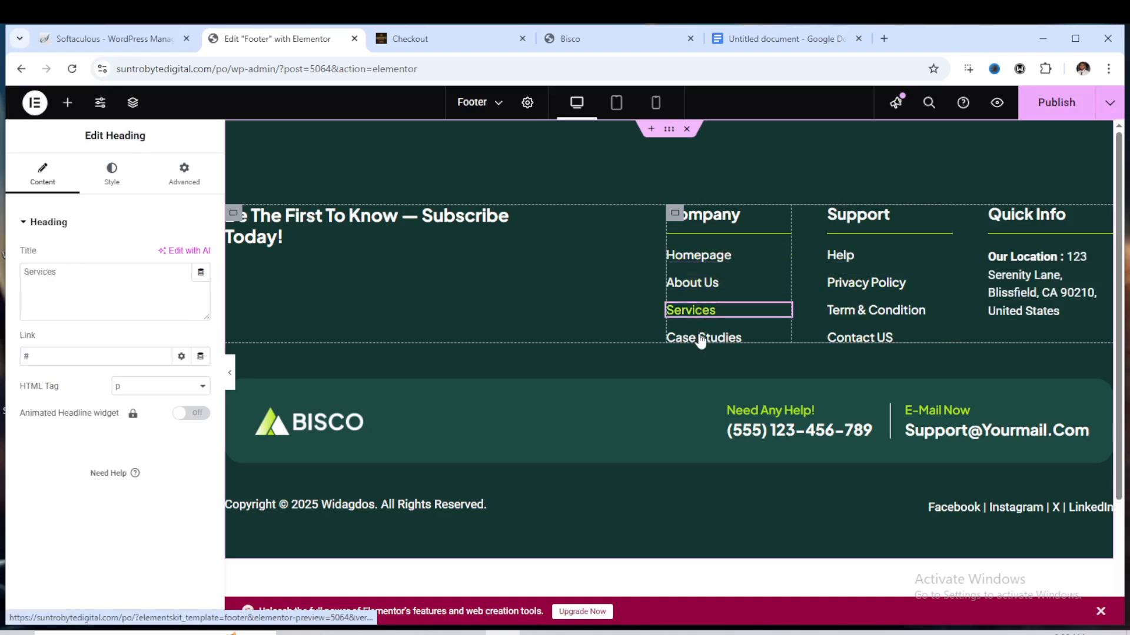
pyautogui.click(701, 340)
# Publish the footer template and go back to the ElementsKit templates list
pyautogui.click(707, 287)
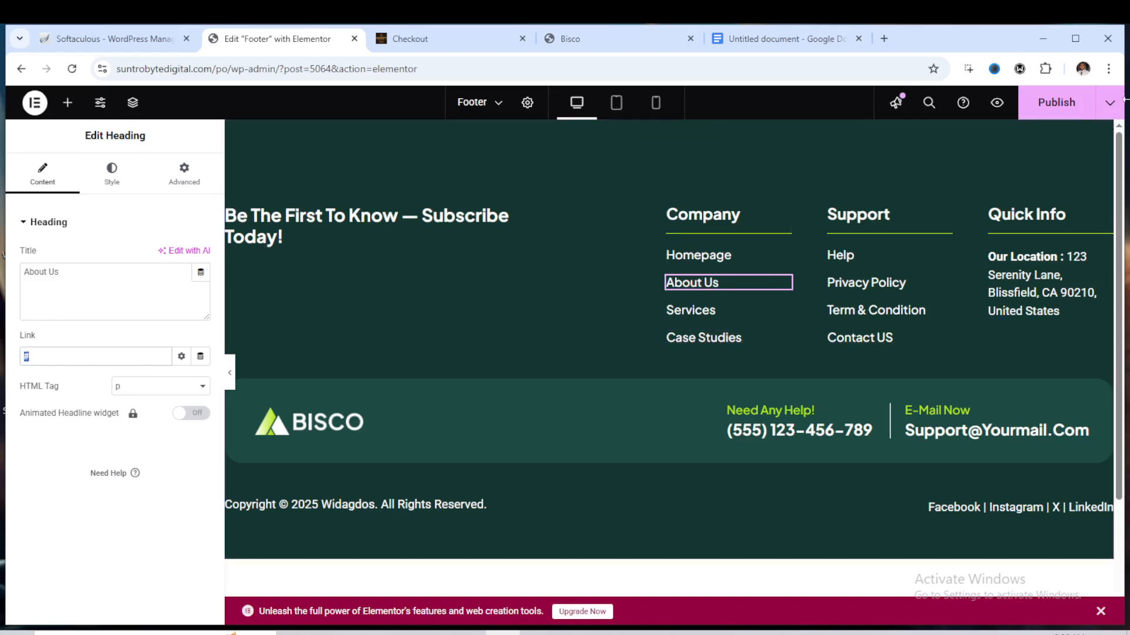
pyautogui.click(1056, 112)
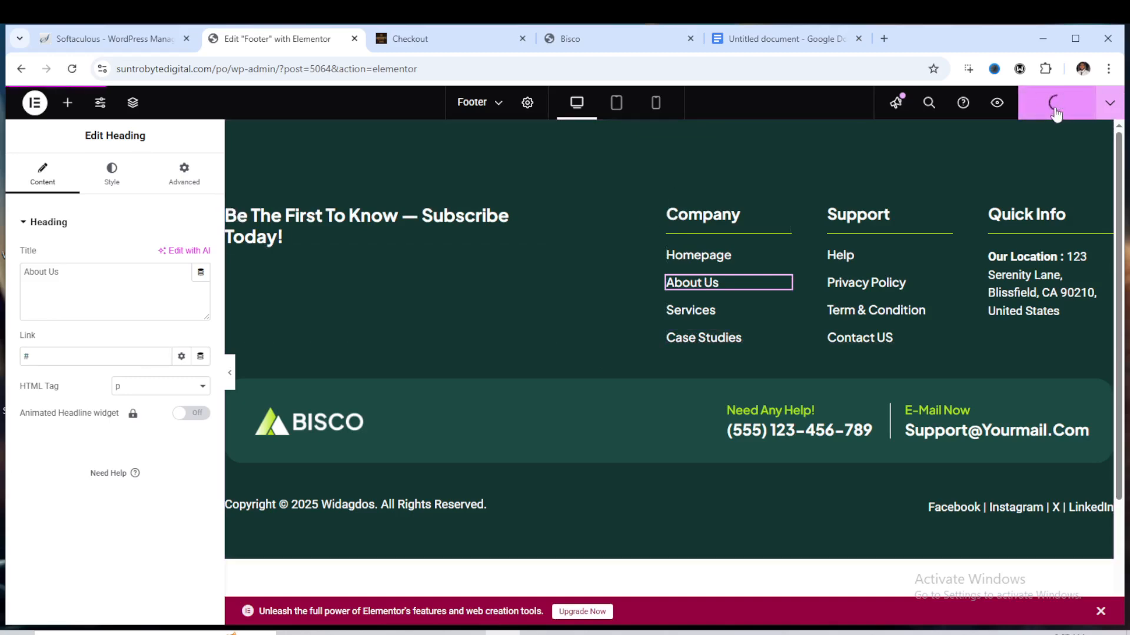
pyautogui.click(23, 70)
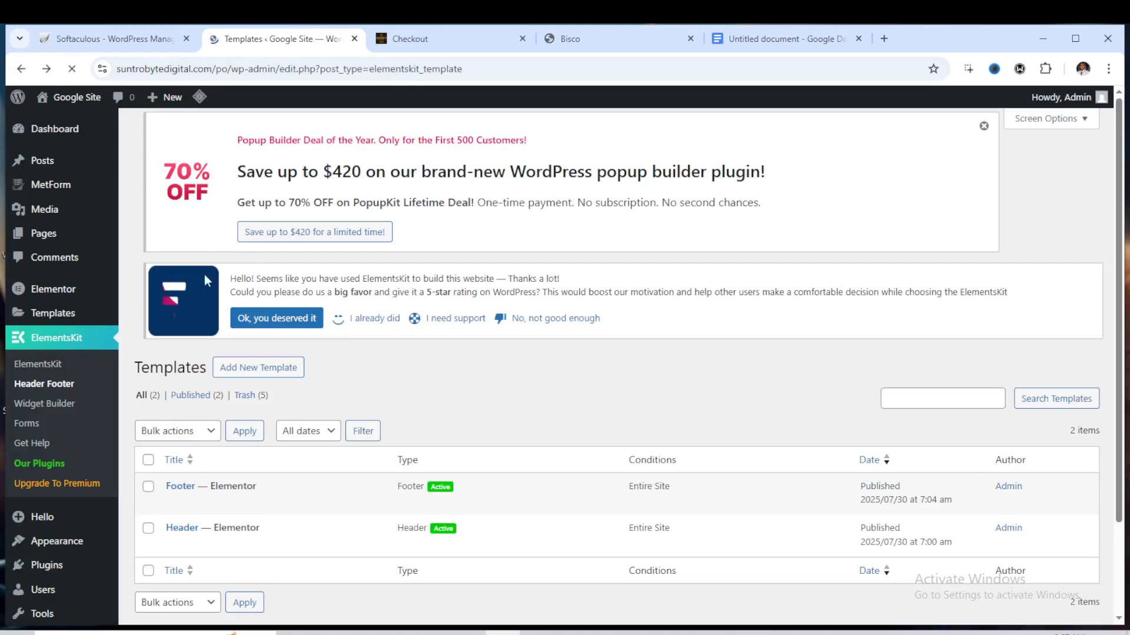
# Move the existing Home page to the Trash from the Pages list
pyautogui.scroll(-2, 58, 236)
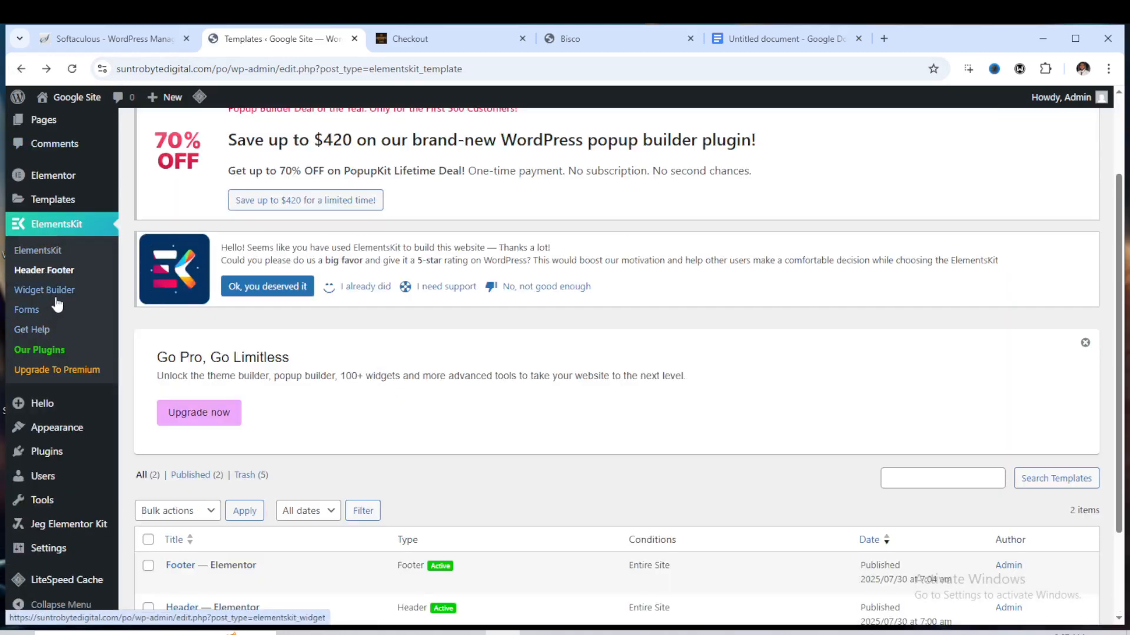
pyautogui.scroll(-2, 51, 342)
pyautogui.scroll(4, 76, 247)
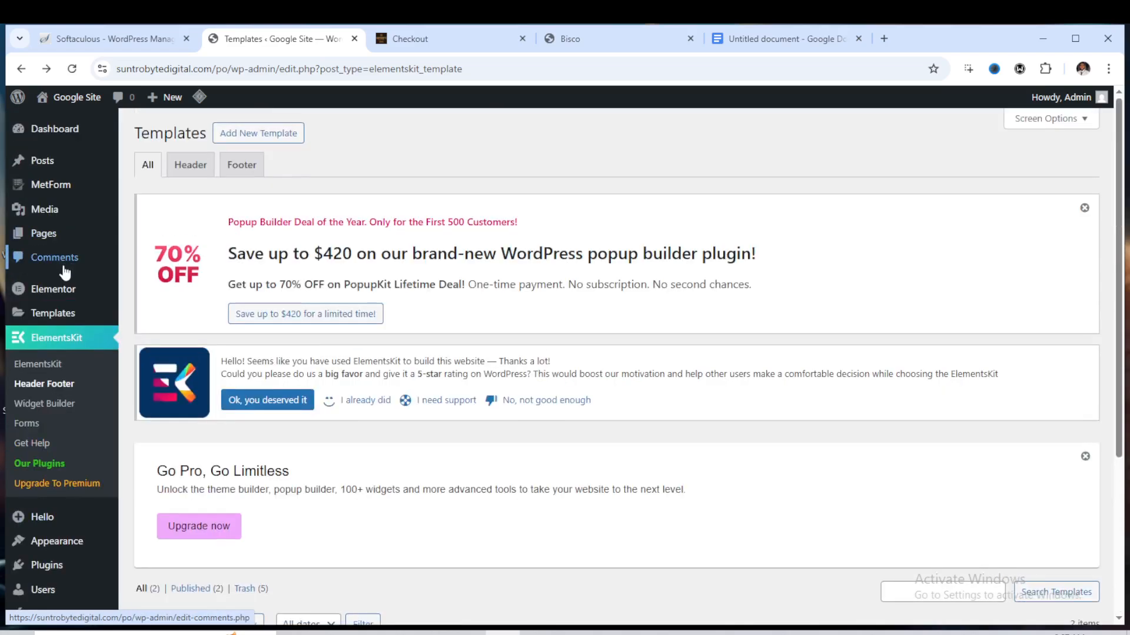
pyautogui.moveTo(58, 248)
pyautogui.click(142, 241)
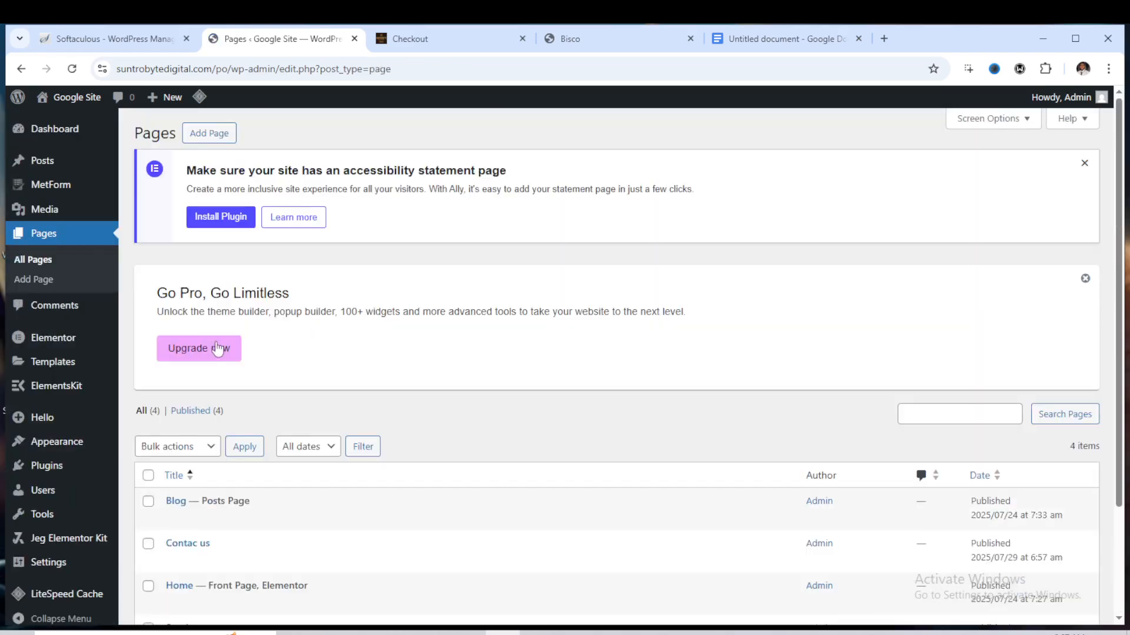
pyautogui.scroll(-2, 218, 348)
pyautogui.moveTo(247, 466)
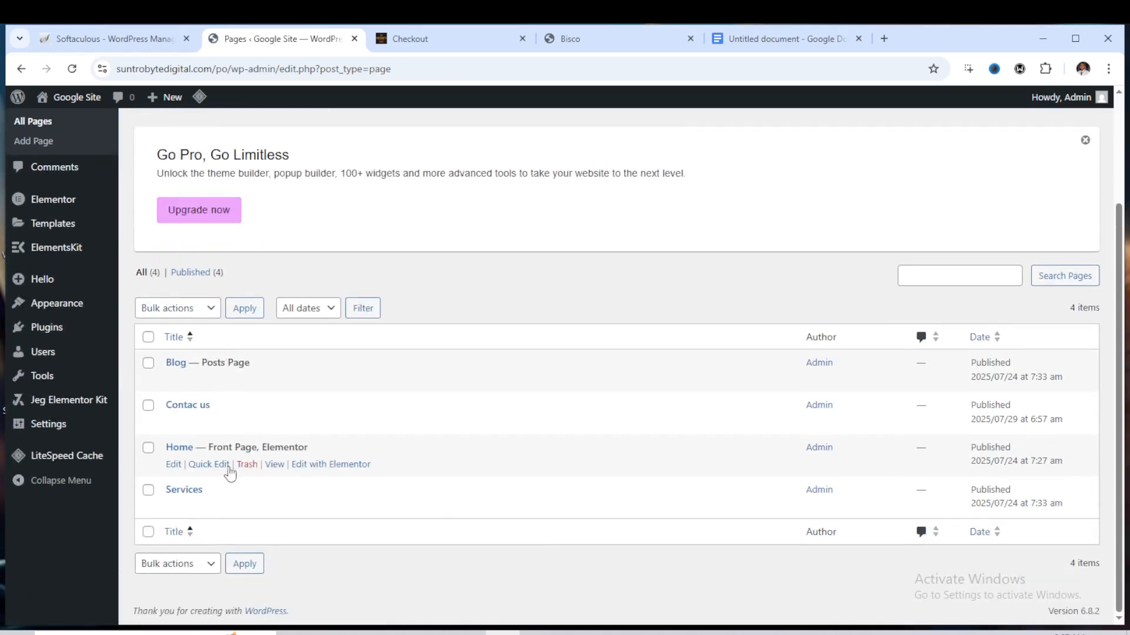
pyautogui.click(246, 466)
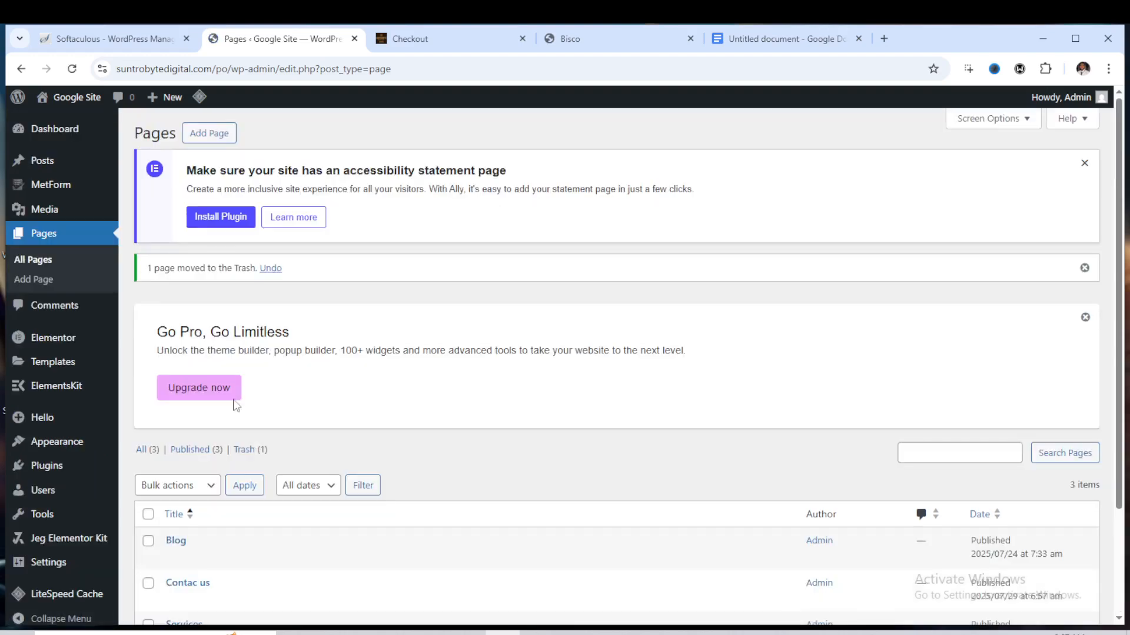
# Create a new page titled Home using the Elementor Full Width template and publish it
pyautogui.click(222, 137)
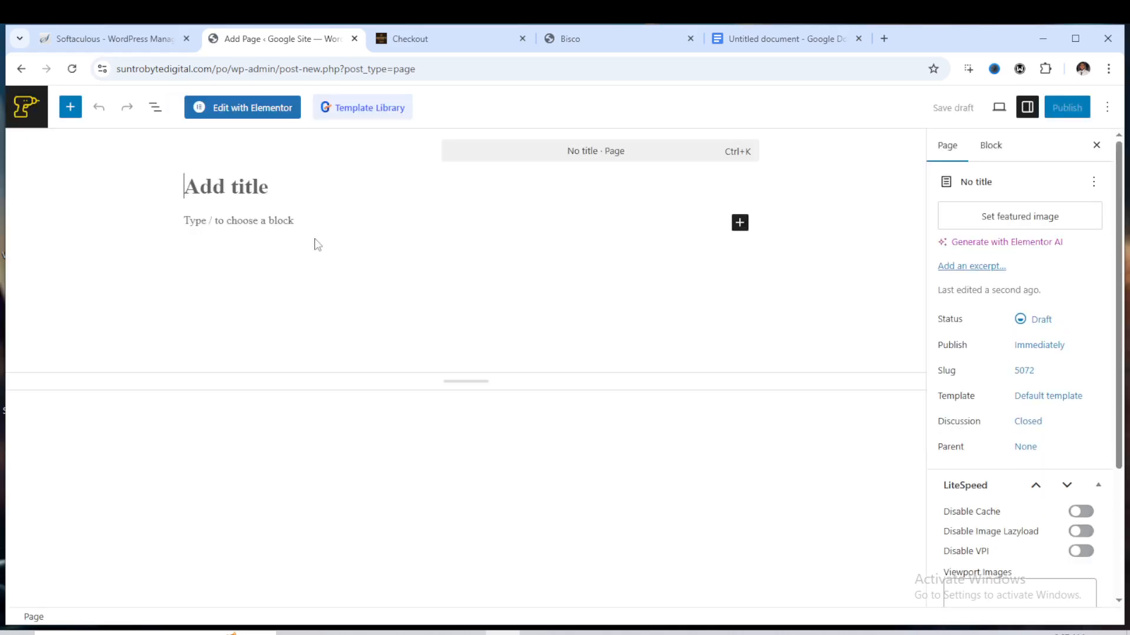
pyautogui.write('Homw')
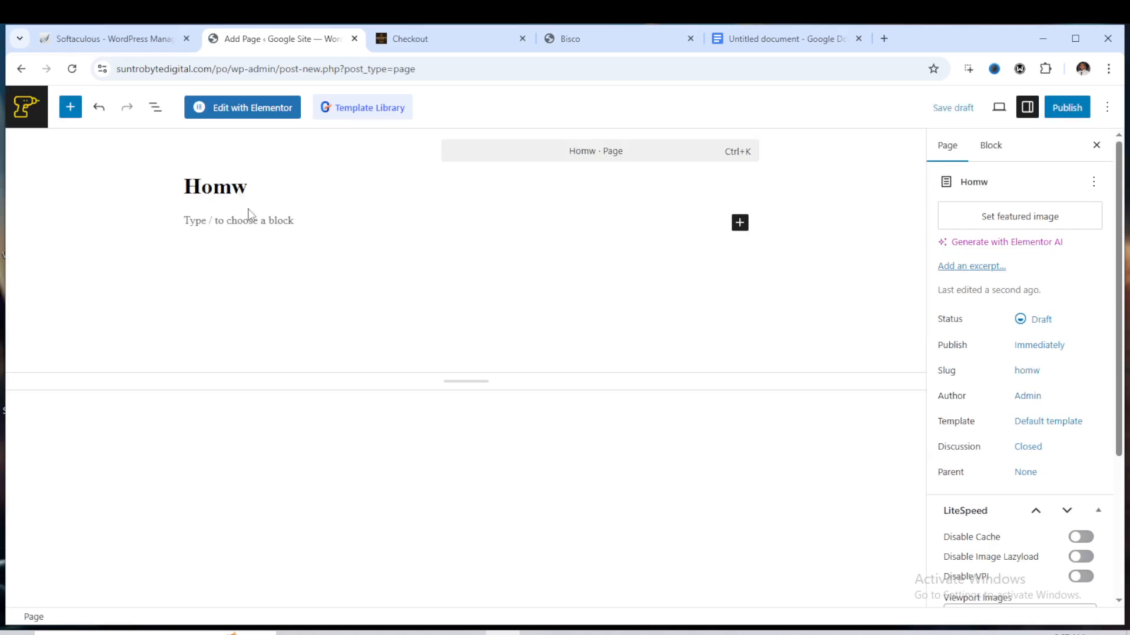
pyautogui.press('BackSpace')
pyautogui.write('e')
pyautogui.click(1049, 424)
pyautogui.click(814, 506)
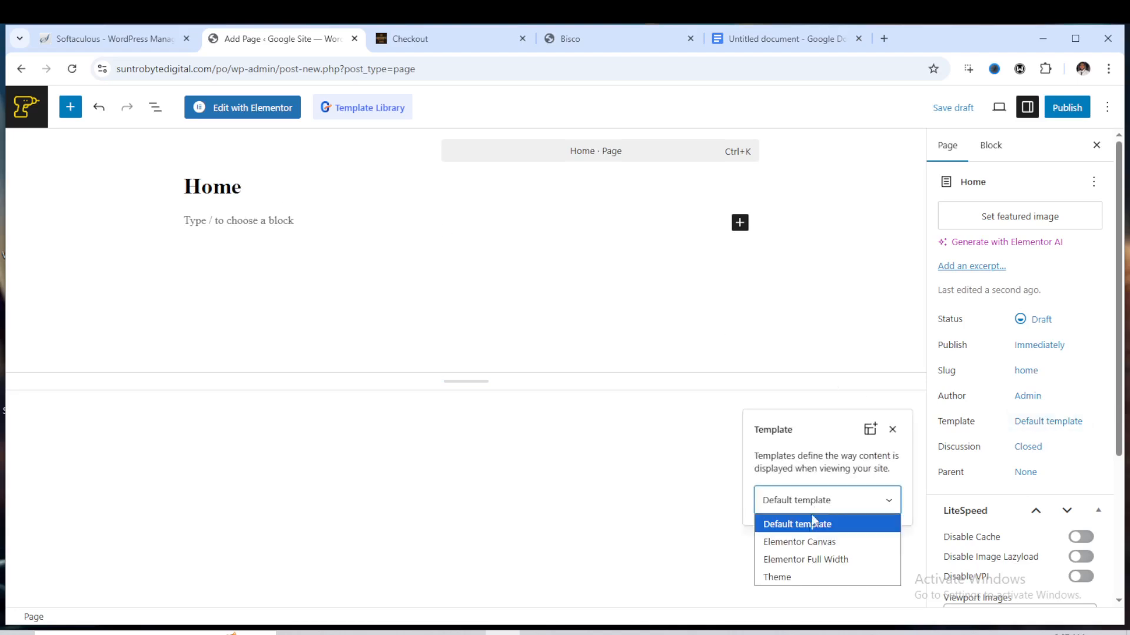
pyautogui.click(816, 557)
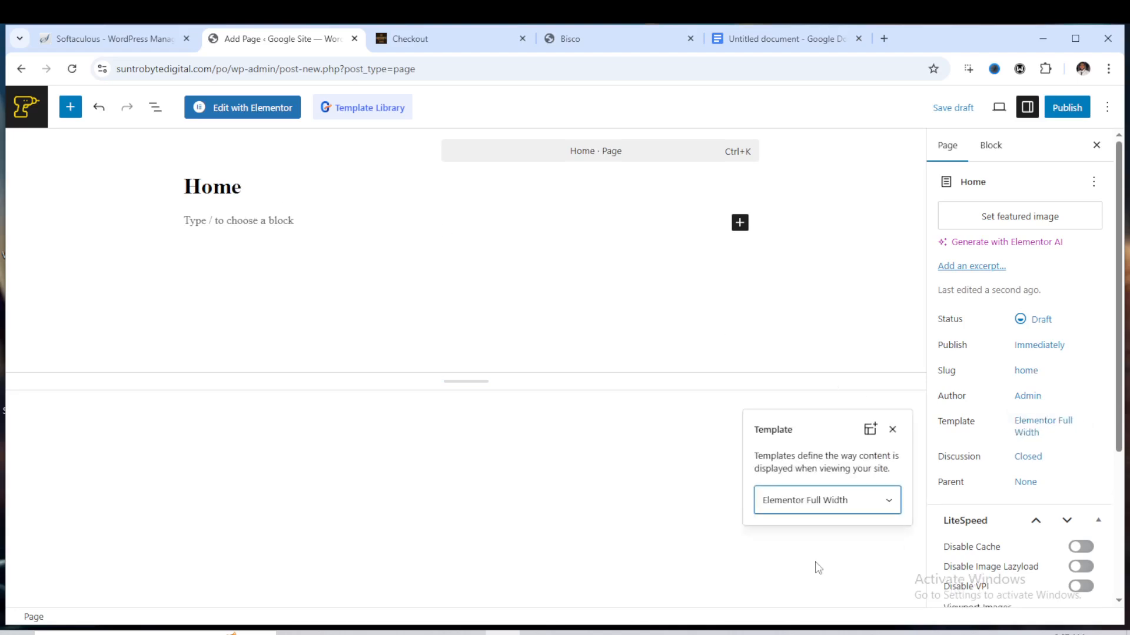
pyautogui.click(1065, 107)
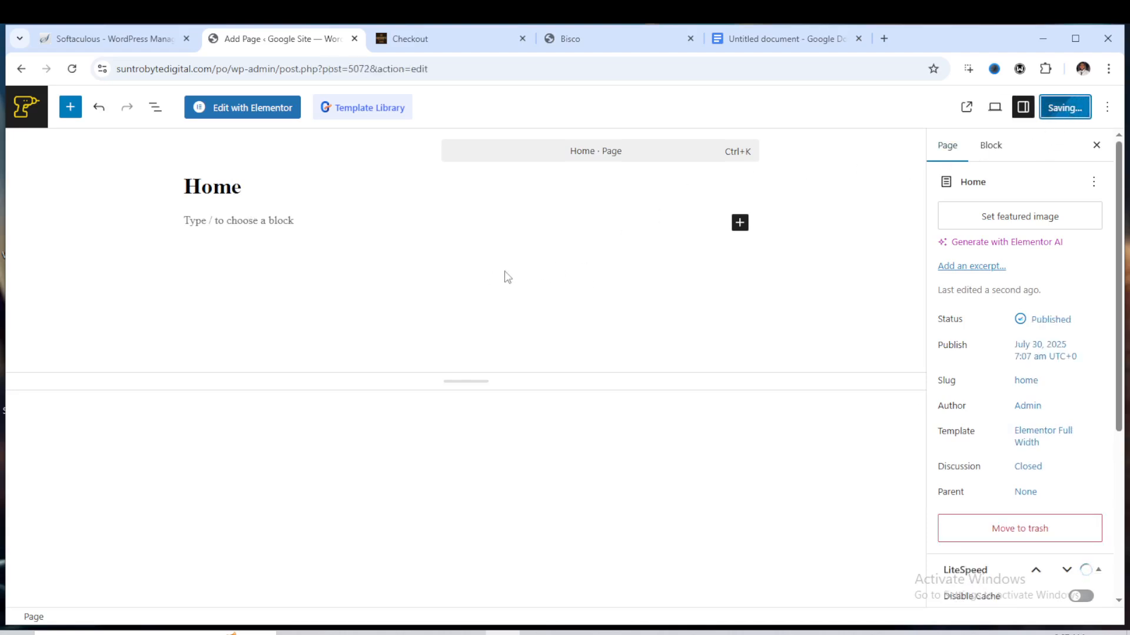
# In Reading Settings, set the homepage to a static page showing Home and save the changes
pyautogui.click(22, 69)
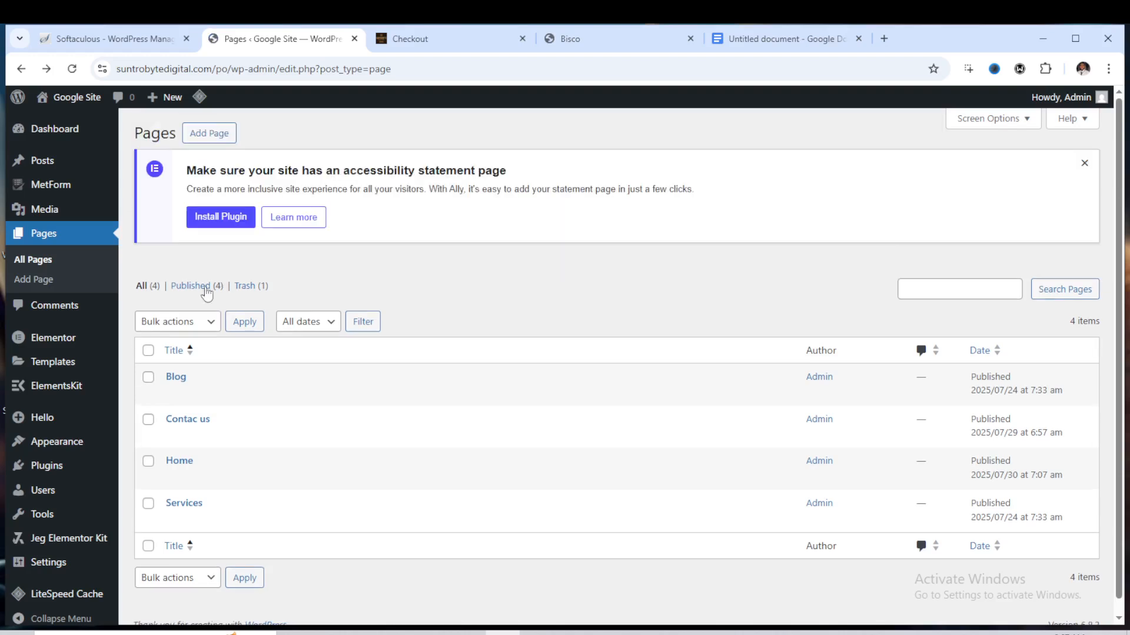
pyautogui.scroll(-3, 207, 290)
pyautogui.moveTo(54, 428)
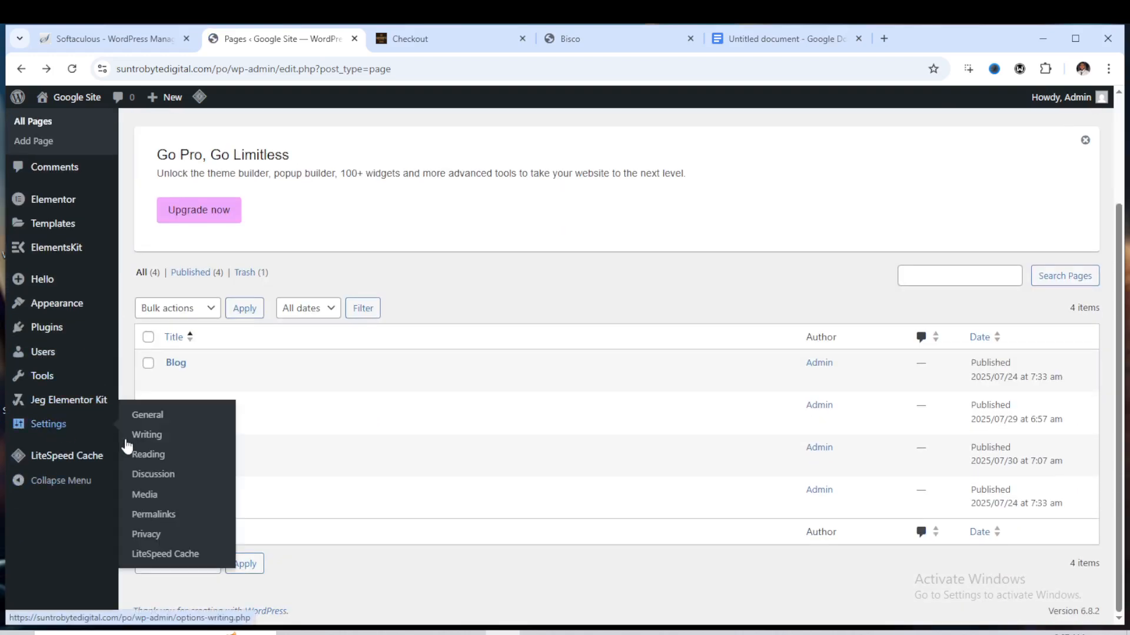
pyautogui.click(140, 457)
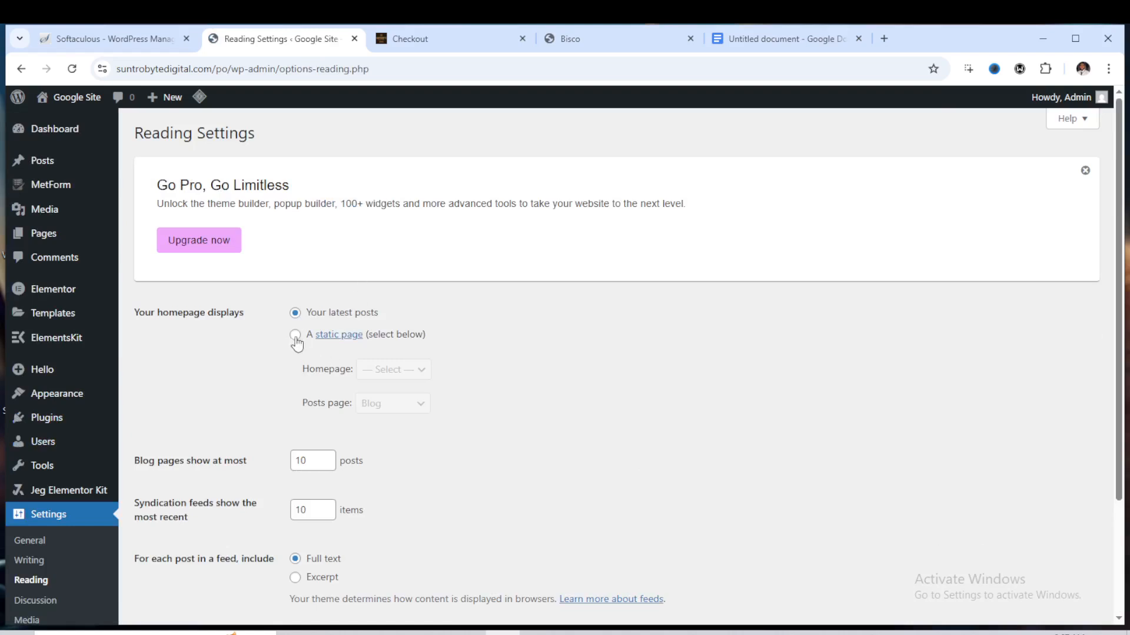
pyautogui.click(294, 334)
pyautogui.click(391, 372)
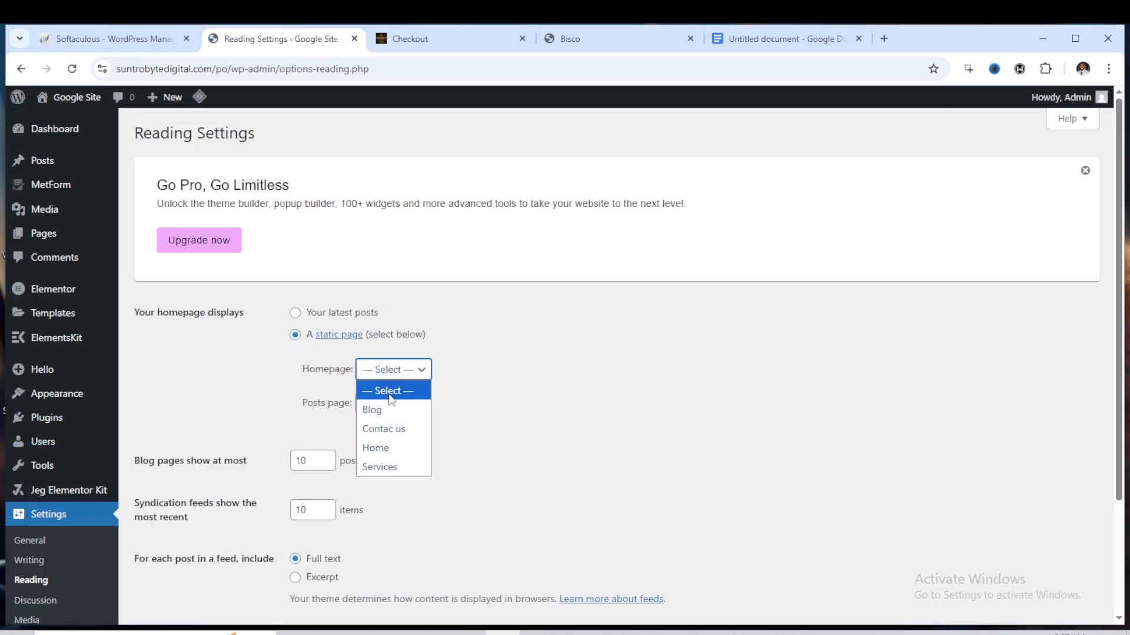
pyautogui.click(393, 448)
pyautogui.scroll(-3, 214, 546)
pyautogui.click(194, 552)
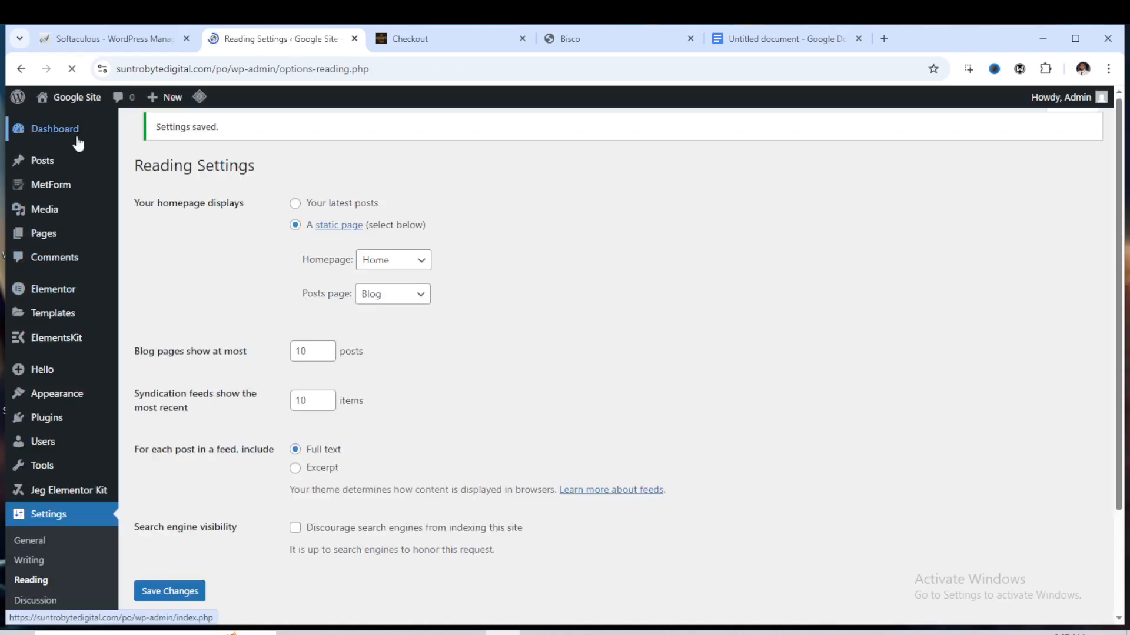
# Open the site's front end in a new tab to preview the header and footer
pyautogui.moveTo(74, 99)
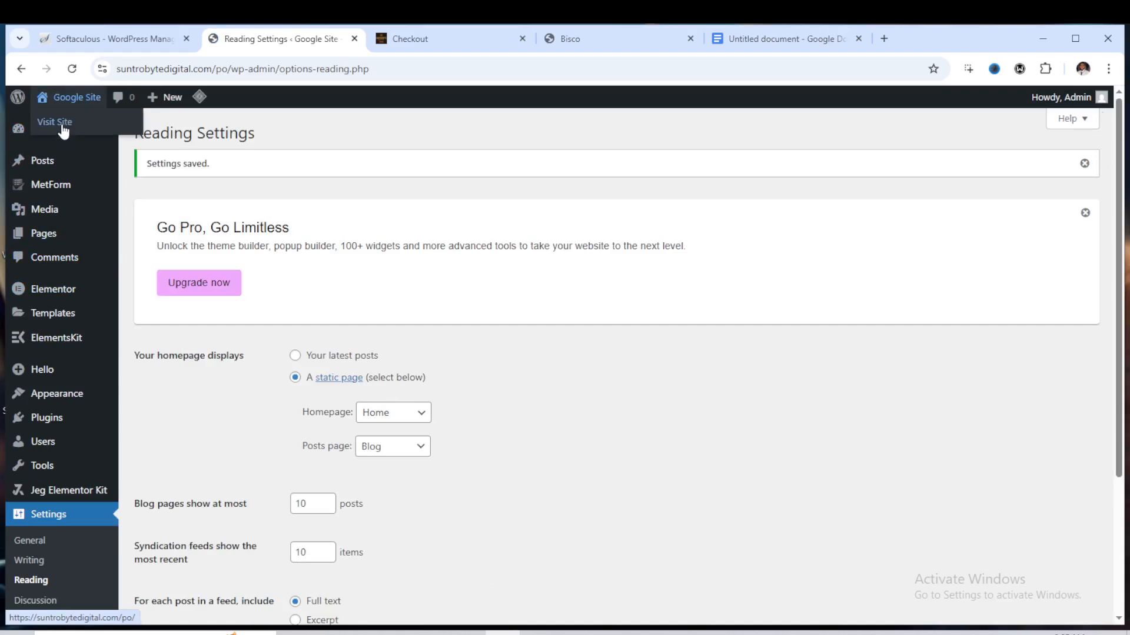
pyautogui.rightClick(64, 124)
pyautogui.click(118, 142)
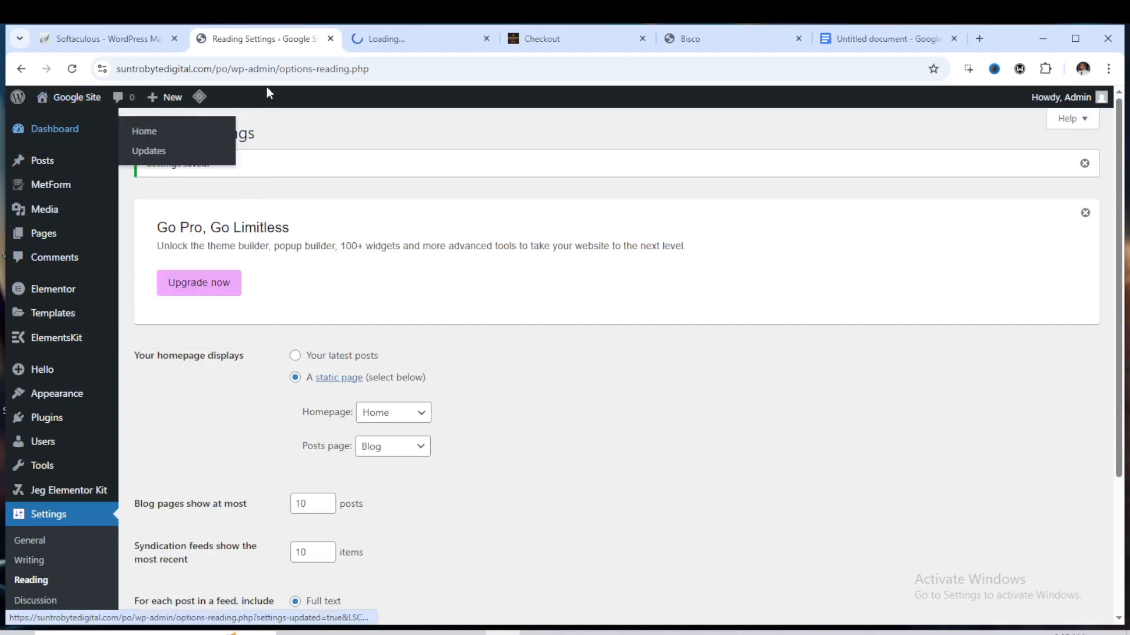
pyautogui.click(377, 39)
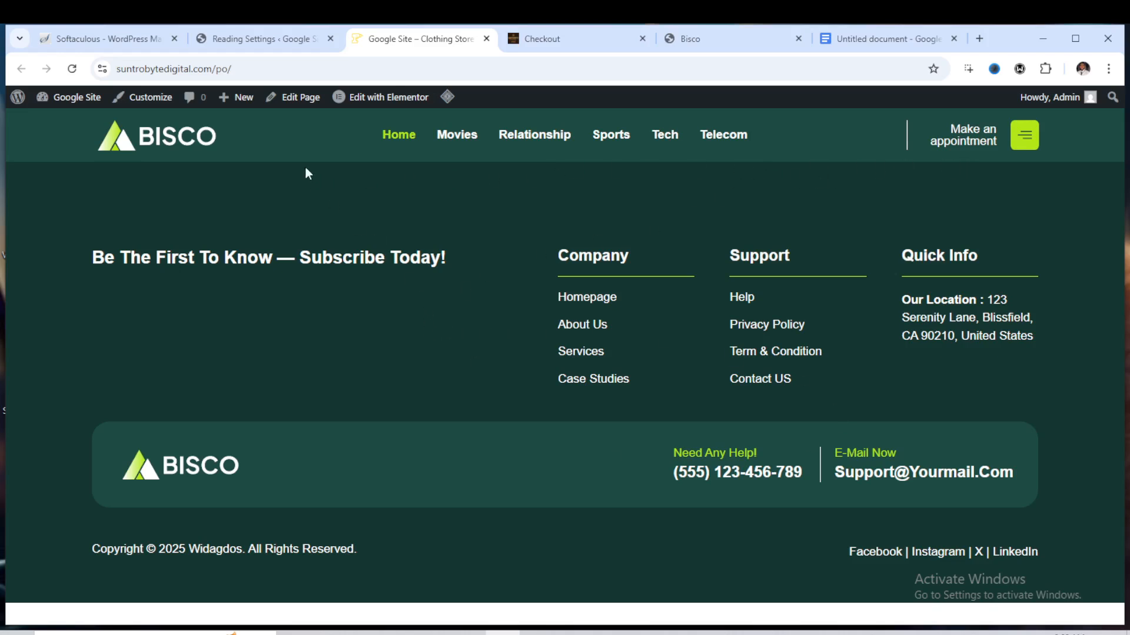
# Return to the dashboard tab and open the All Pages list
pyautogui.click(274, 40)
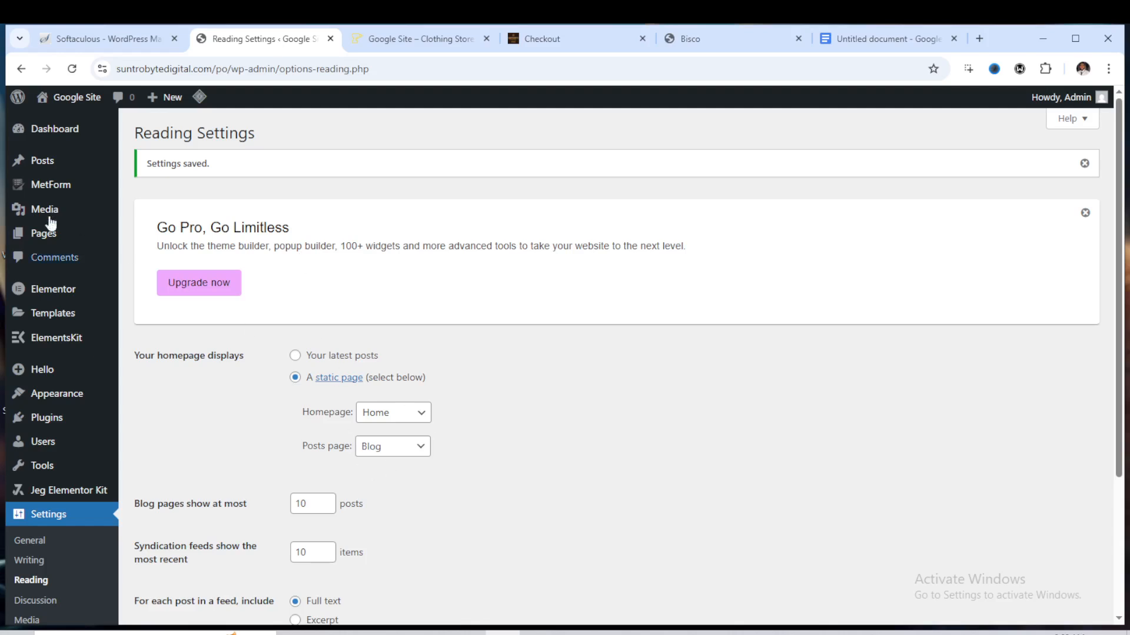
pyautogui.moveTo(95, 239)
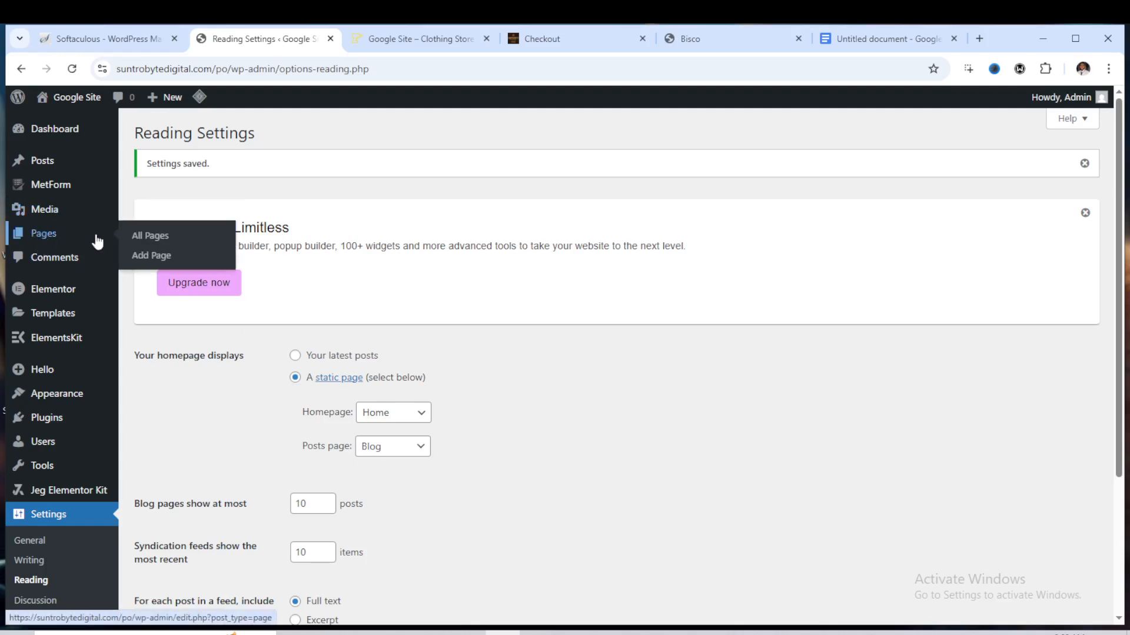
pyautogui.click(151, 238)
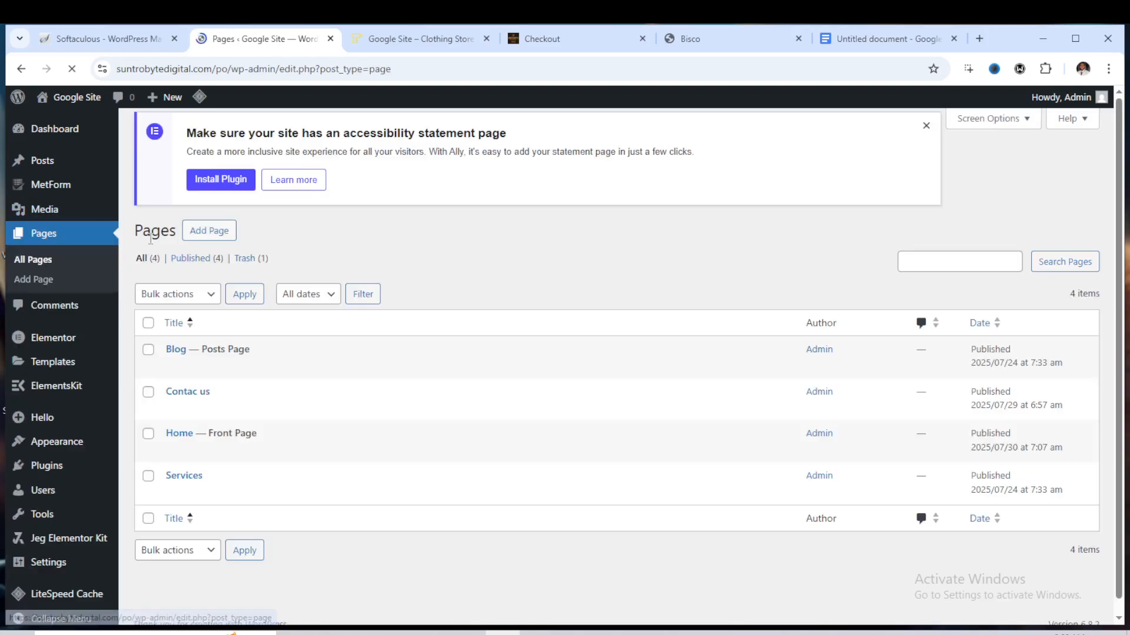
# Open the Home page for editing with Elementor
pyautogui.scroll(-5, 209, 431)
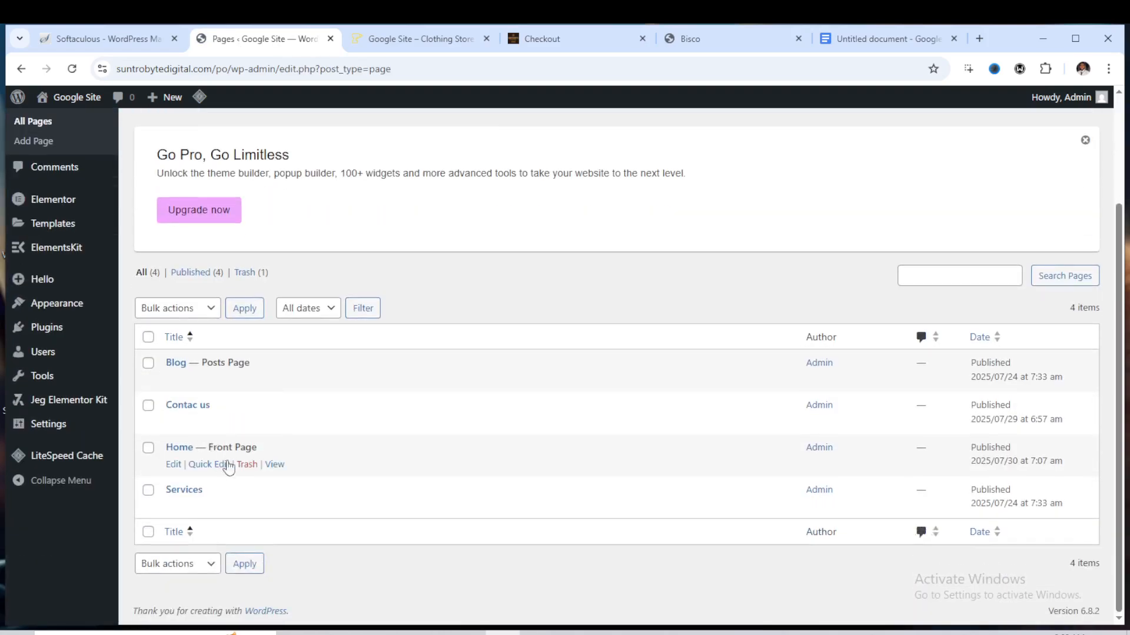
pyautogui.click(174, 465)
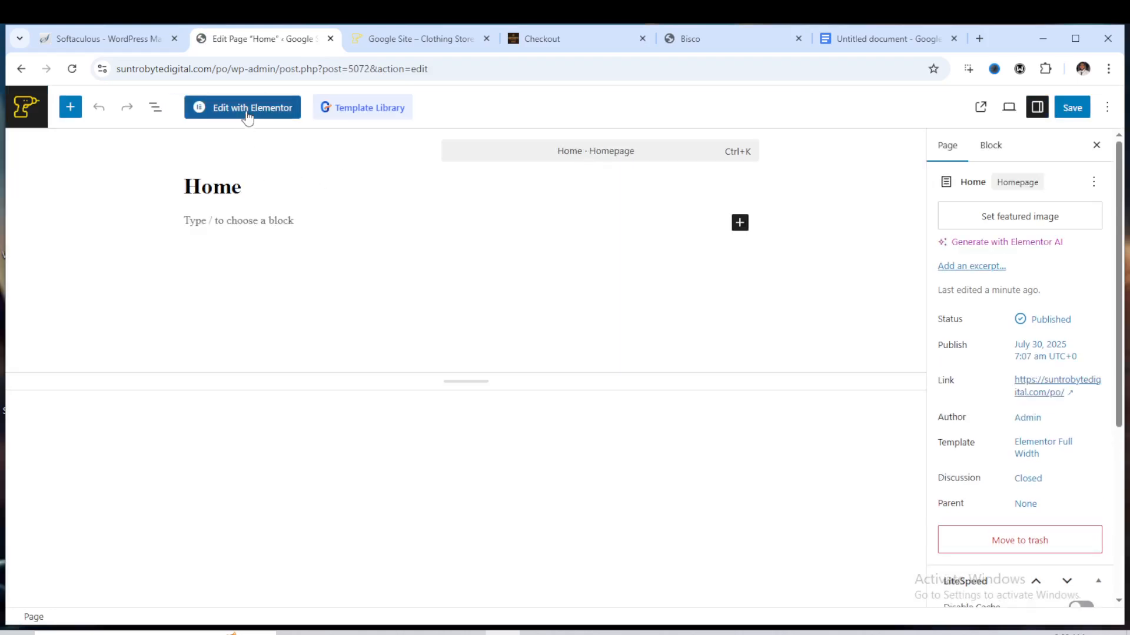
pyautogui.click(247, 115)
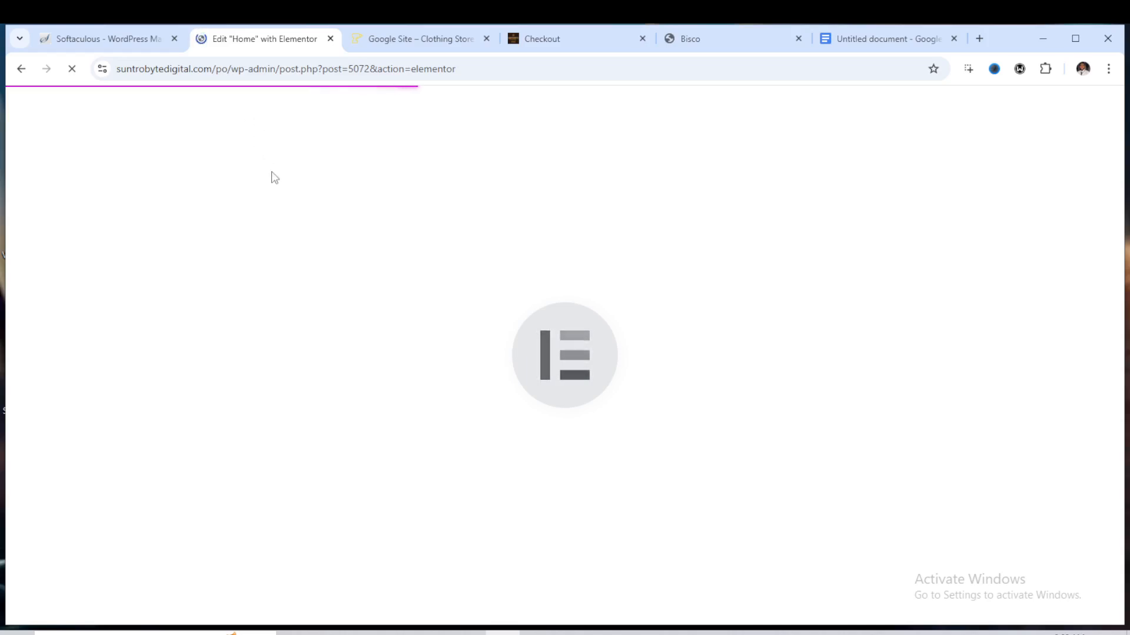
pyautogui.press('F11')
pyautogui.hotkey('ctrl', 'f')
pyautogui.press('F11')
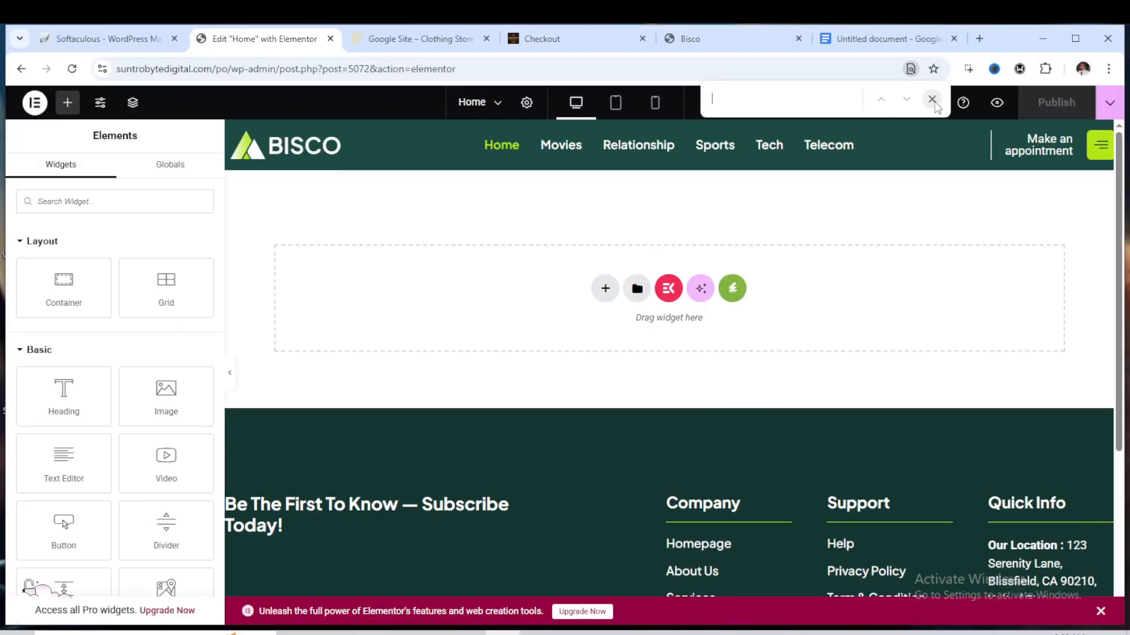
pyautogui.click(932, 100)
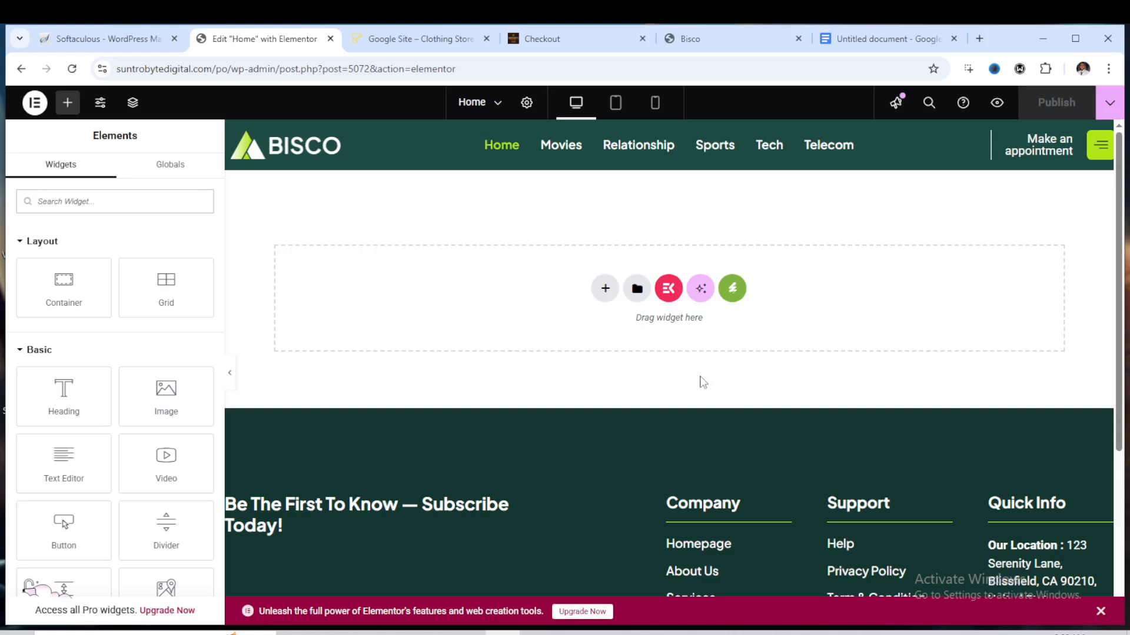
# Insert the Homepage template from the installed Bisco kit through Envato Elements
pyautogui.click(732, 291)
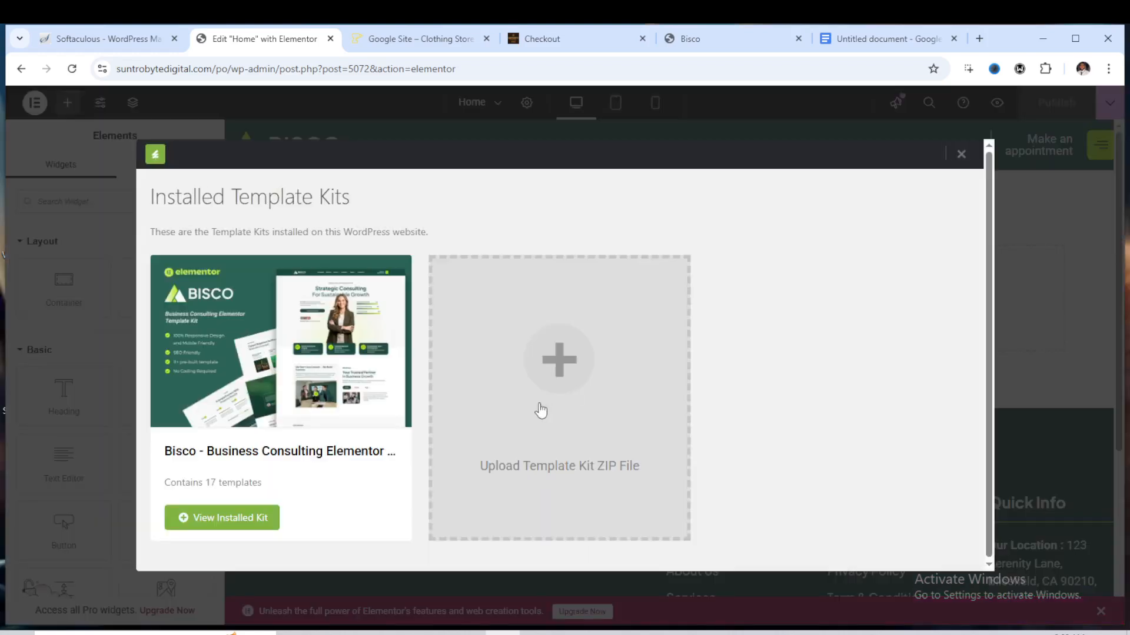
pyautogui.click(241, 521)
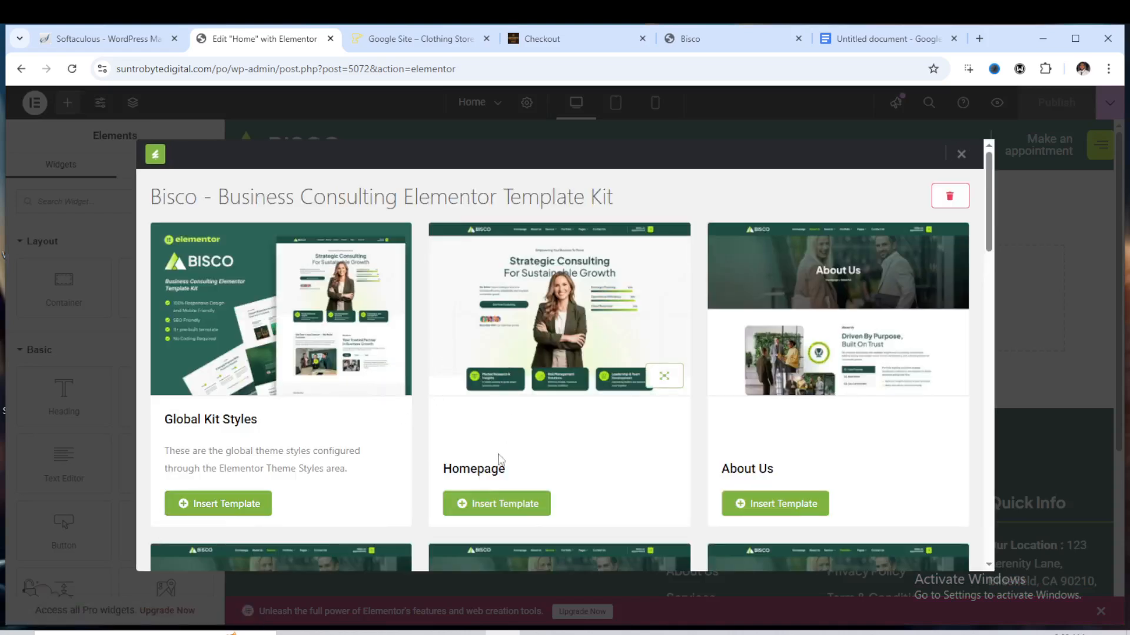
pyautogui.click(519, 504)
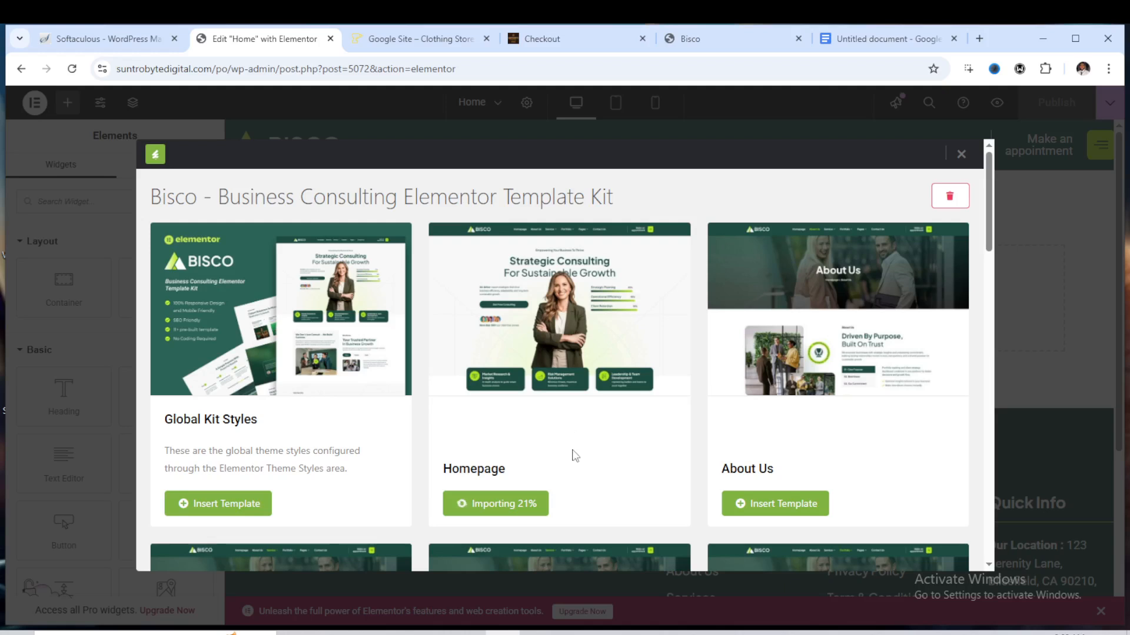
# Browse the remaining templates in the Bisco kit while the Homepage imports
pyautogui.scroll(-1, 749, 453)
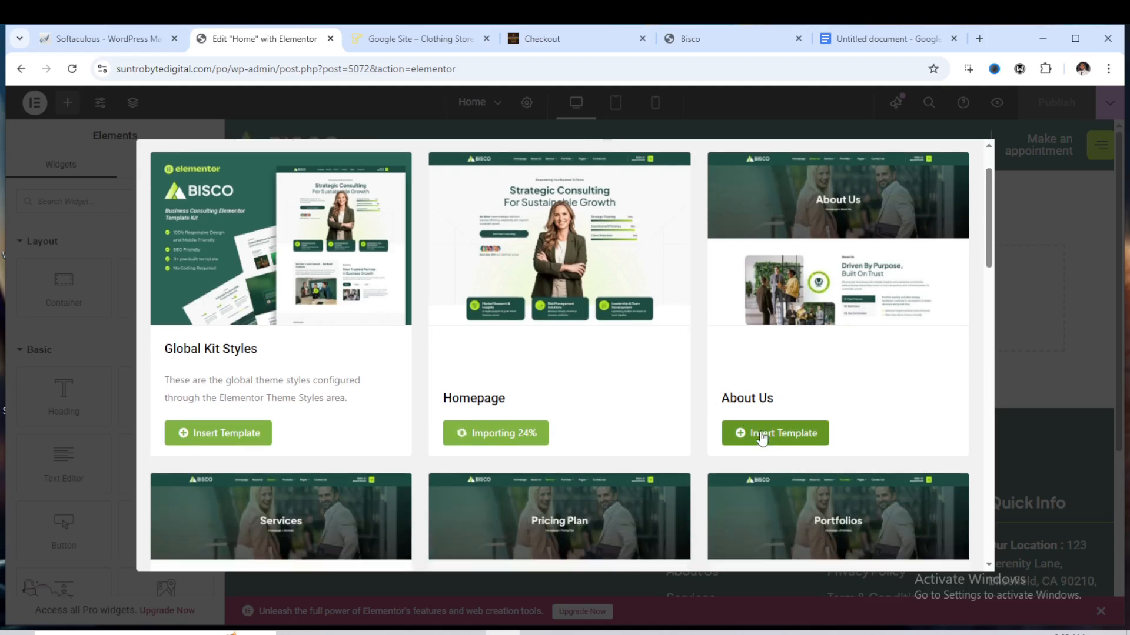
pyautogui.scroll(-4, 762, 436)
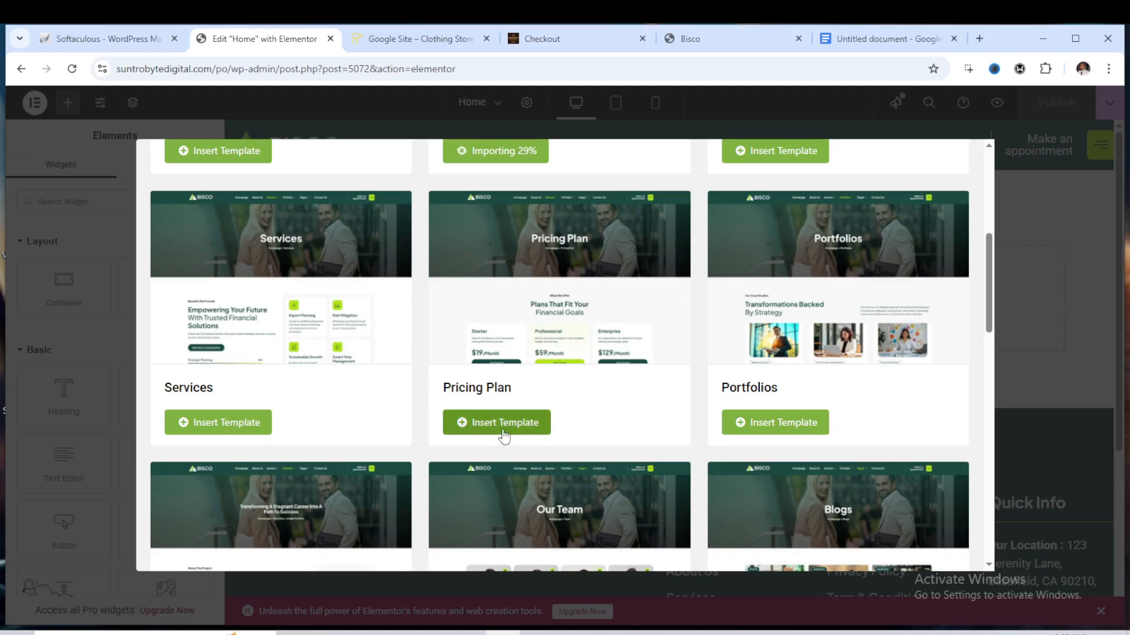
pyautogui.scroll(-3, 291, 429)
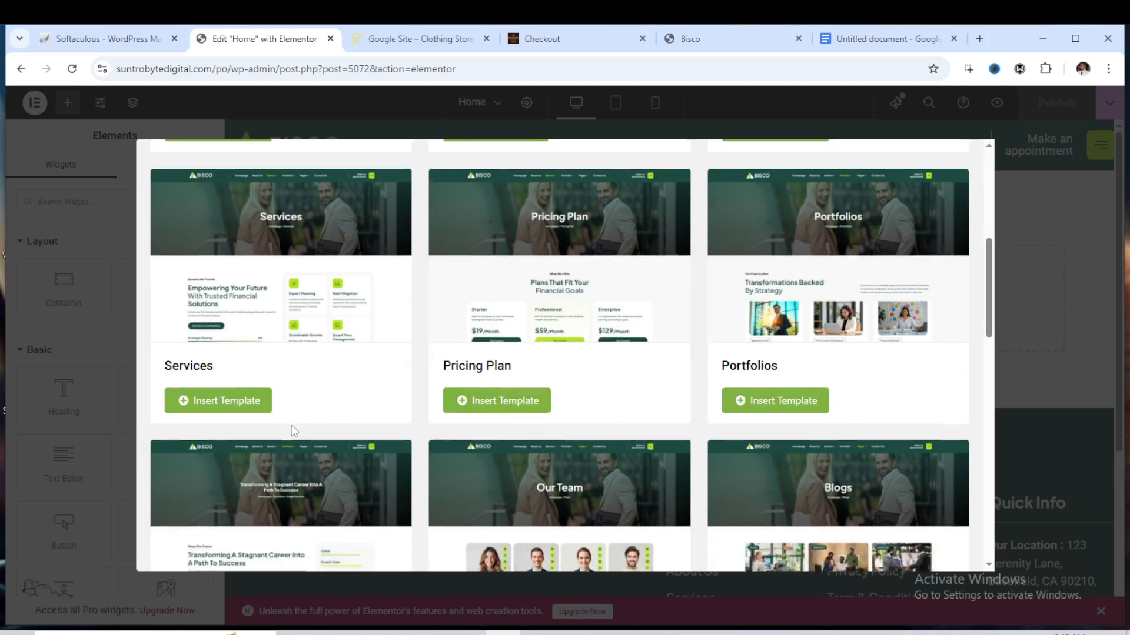
pyautogui.scroll(-3, 327, 436)
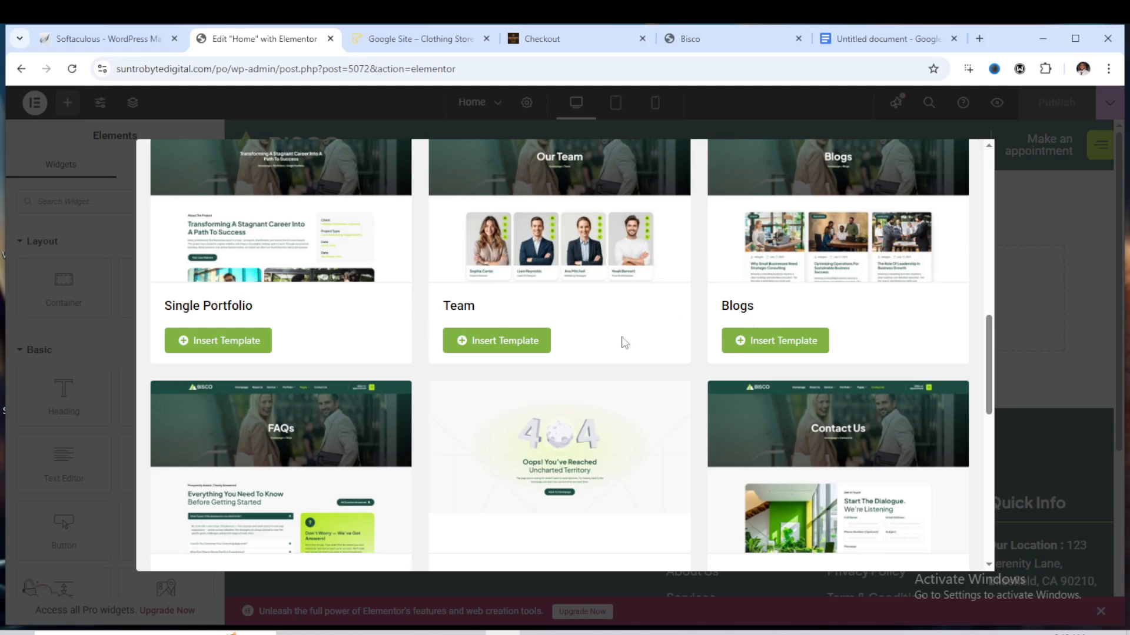
pyautogui.scroll(-7, 624, 343)
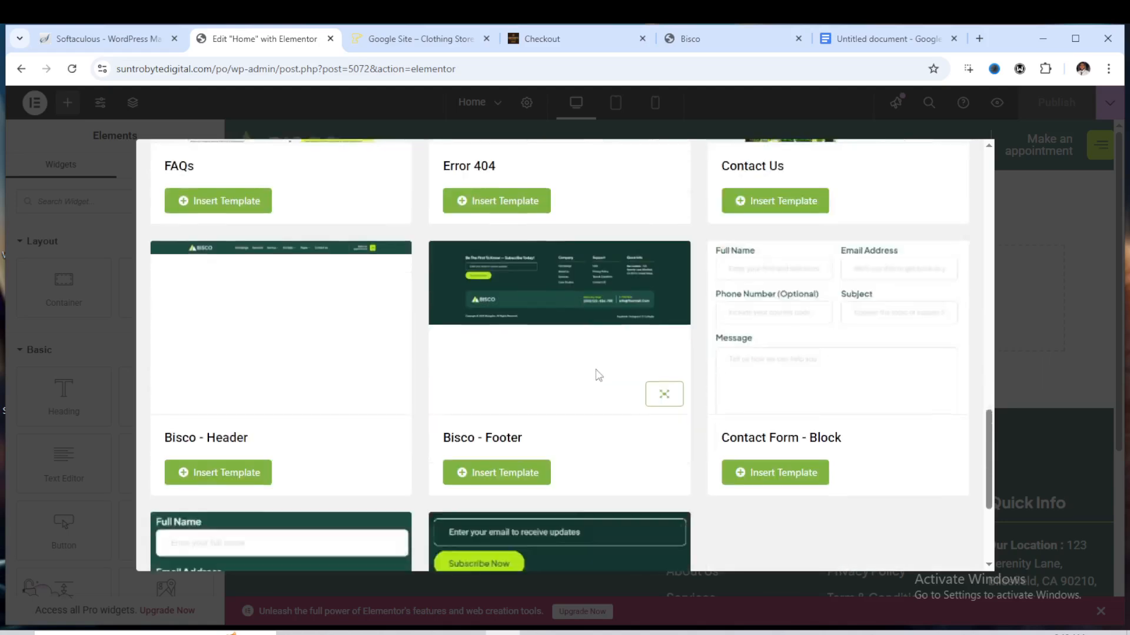
pyautogui.scroll(-4, 647, 373)
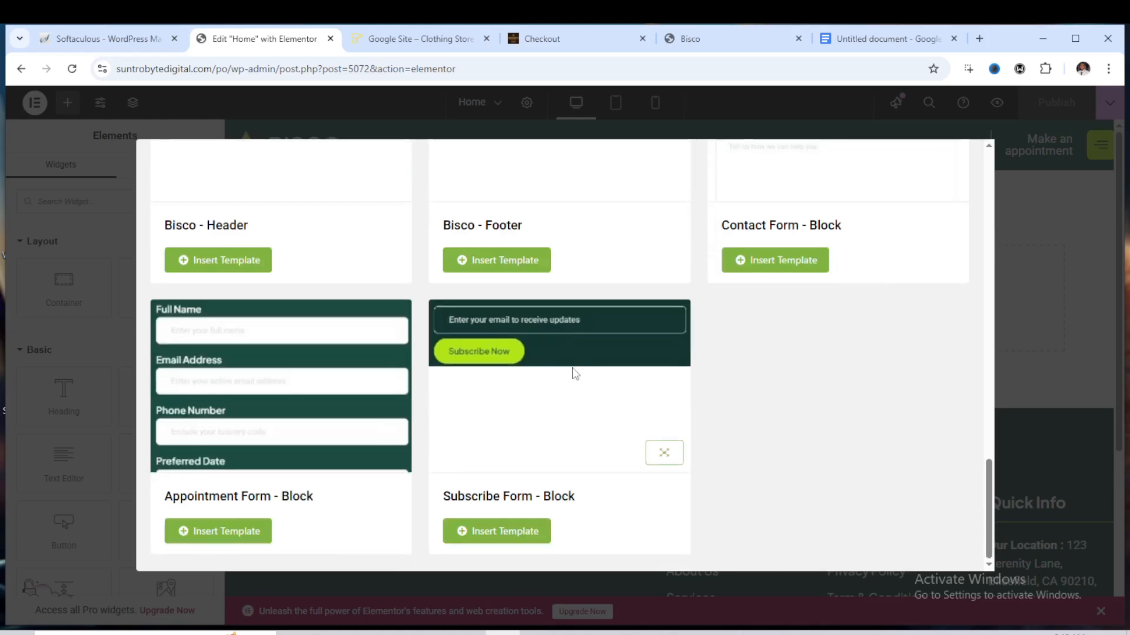
pyautogui.scroll(12, 575, 373)
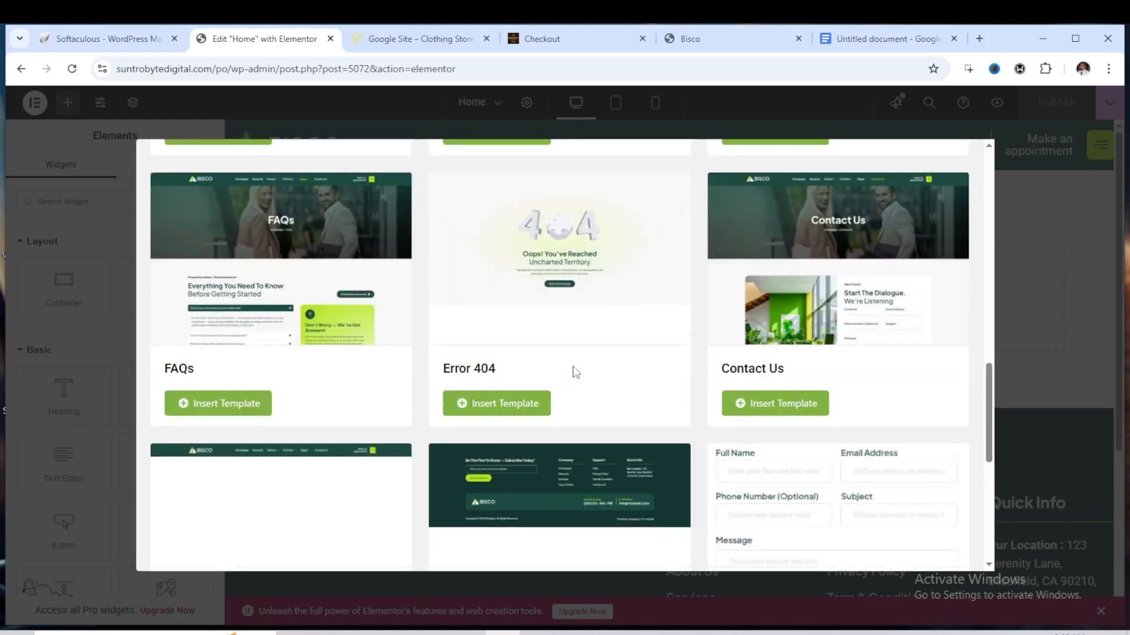
pyautogui.scroll(10, 574, 369)
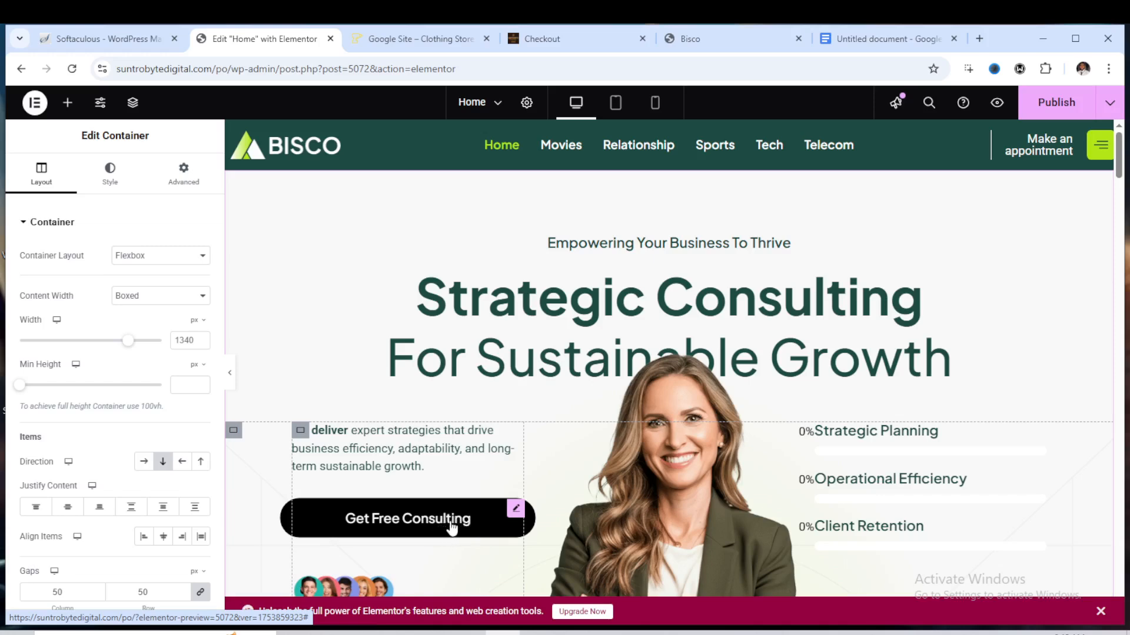
# Set the Get Free Consulting button's background color to red
pyautogui.click(433, 518)
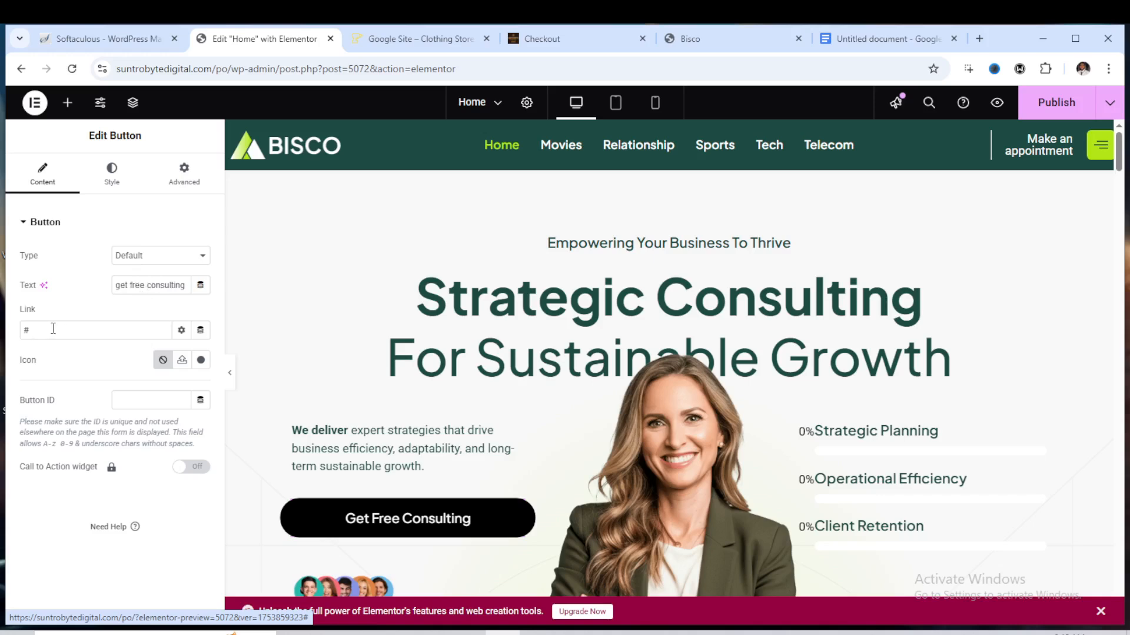
pyautogui.click(35, 331)
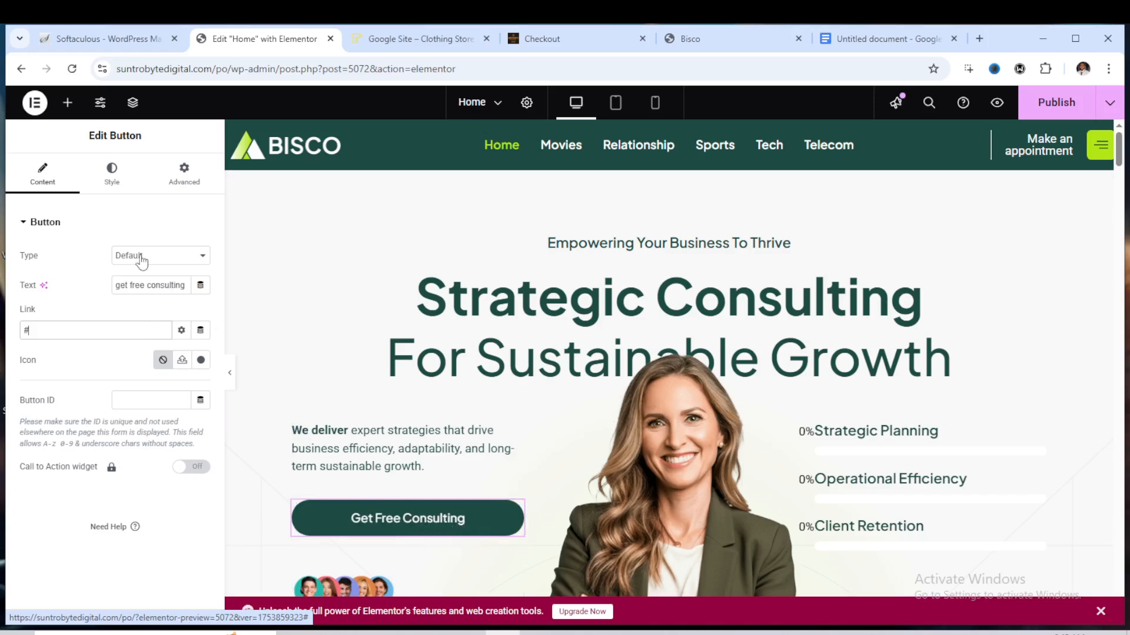
pyautogui.click(111, 176)
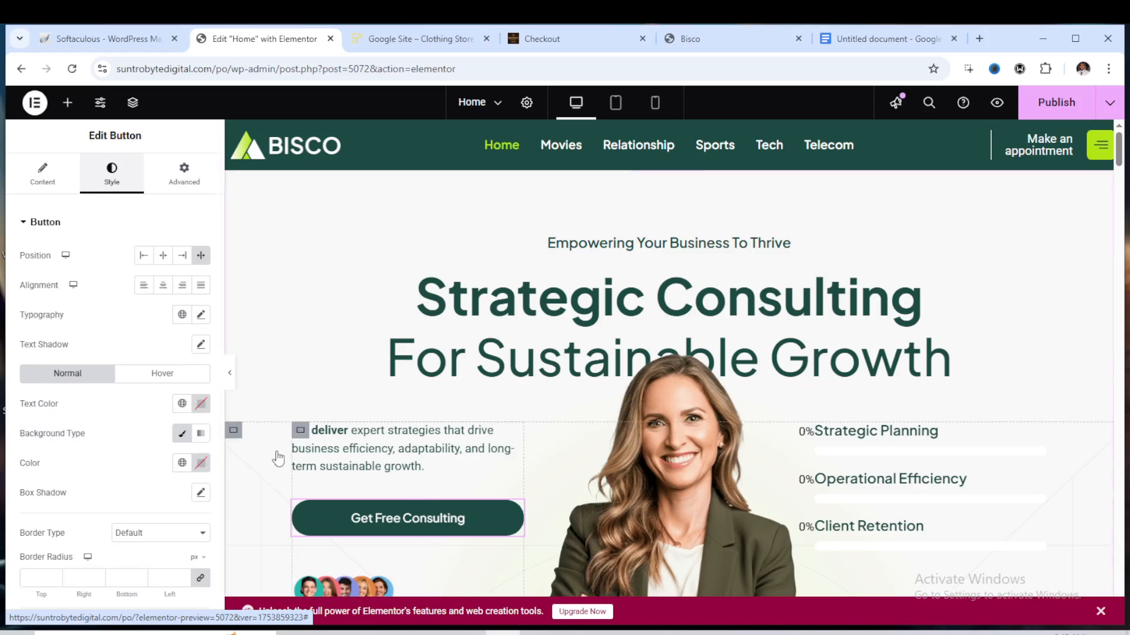
pyautogui.scroll(-2, 177, 394)
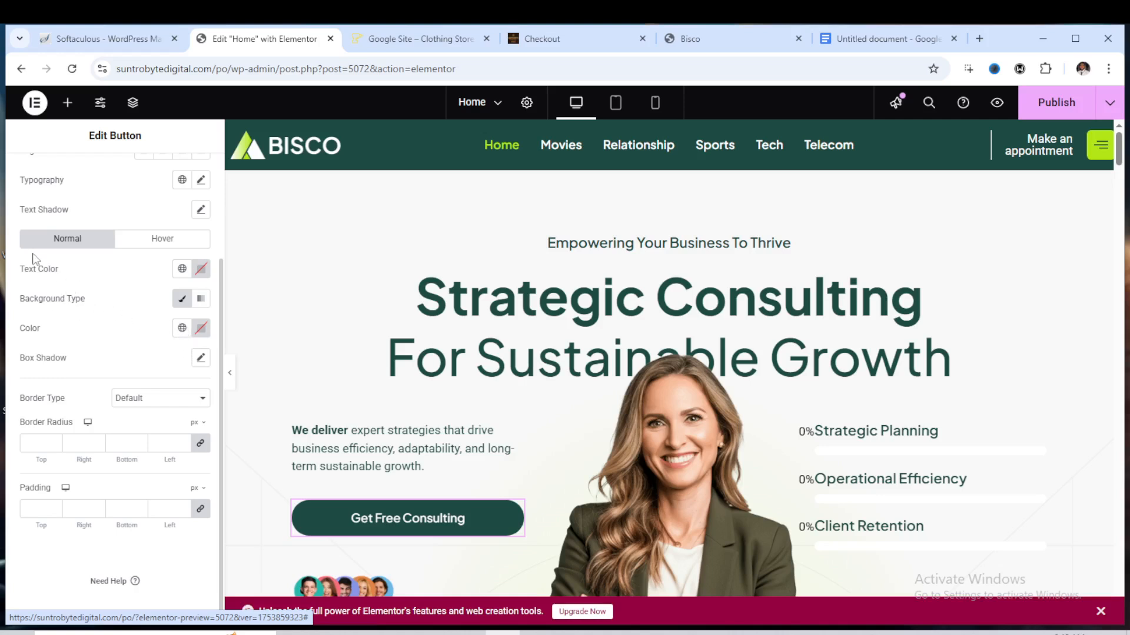
pyautogui.scroll(2, 83, 288)
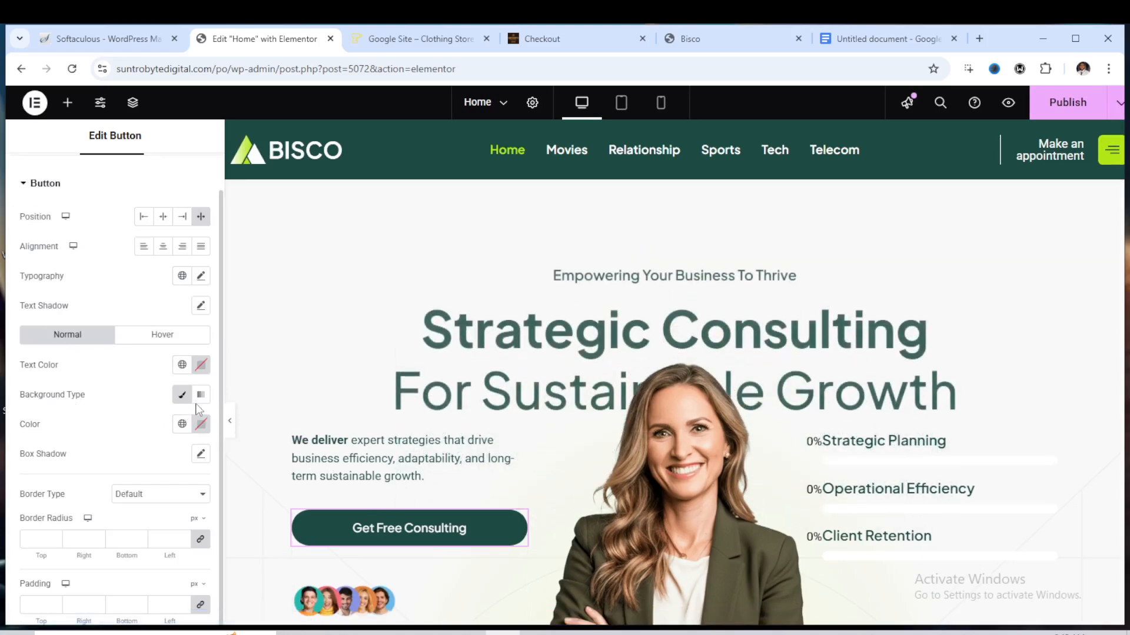
pyautogui.click(201, 425)
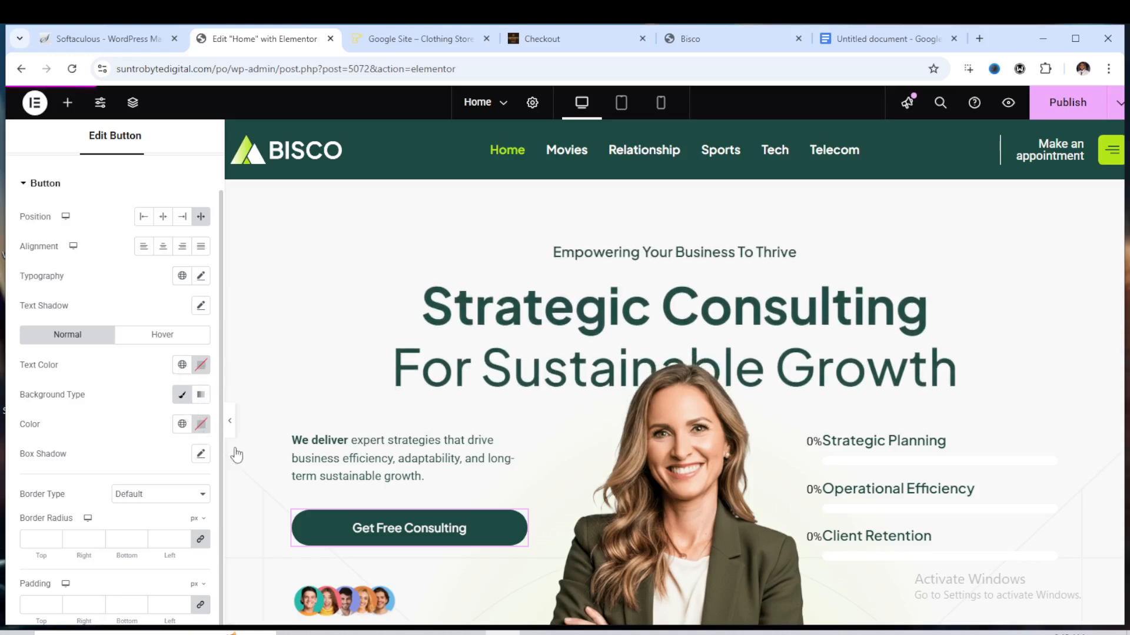
pyautogui.click(274, 505)
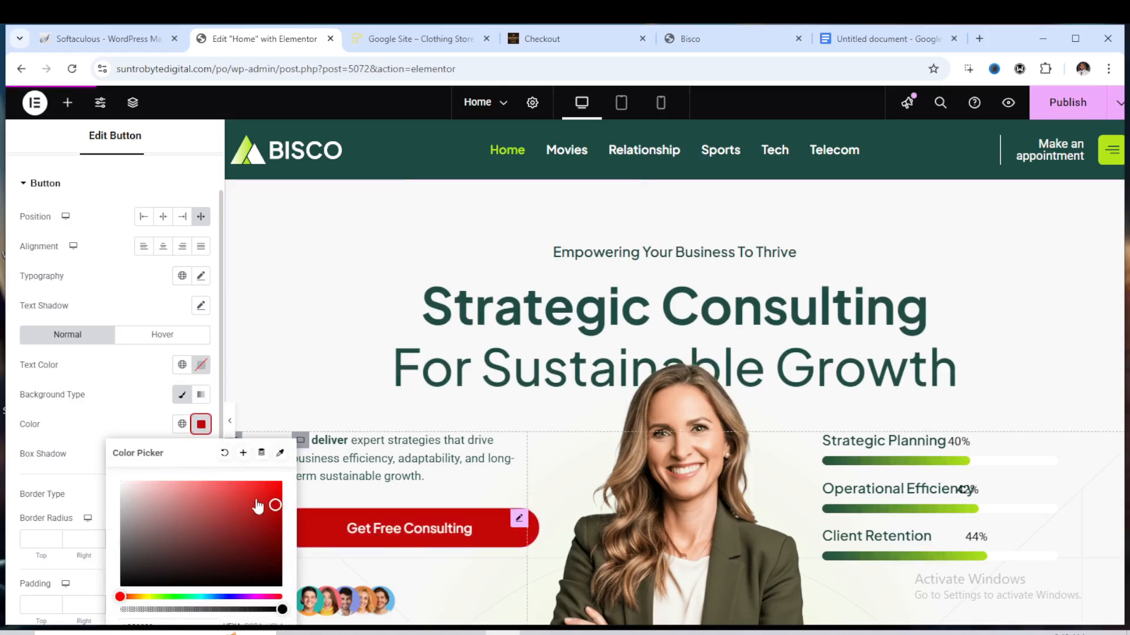
pyautogui.click(270, 376)
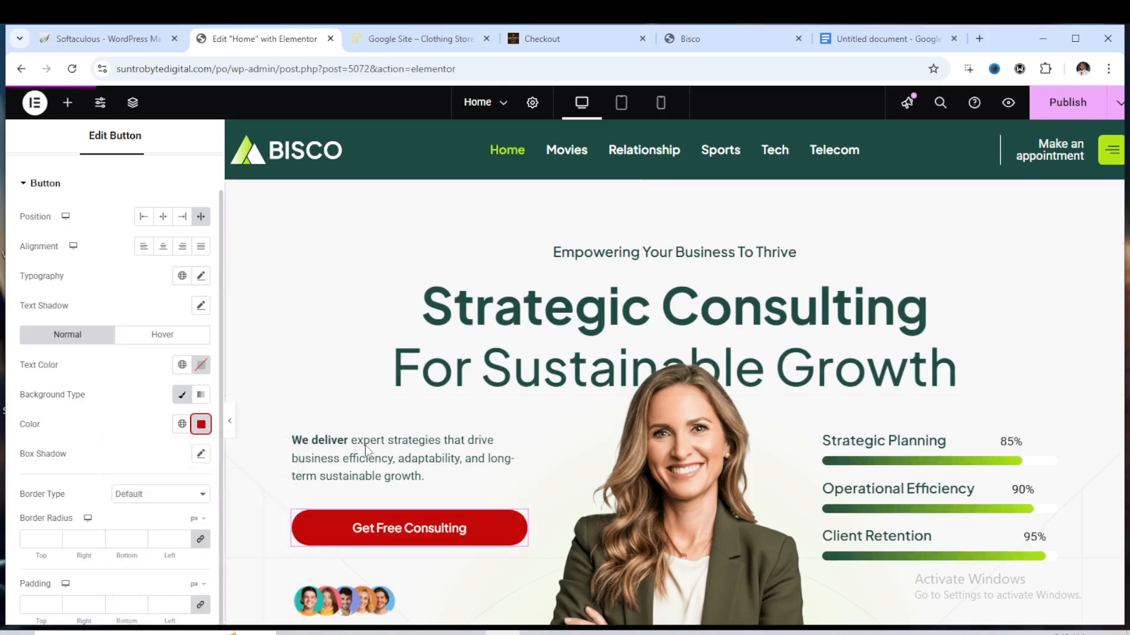
# Set the Strategic Planning progress bar's percentage to 70 and its bar color to #C00505
pyautogui.scroll(-1, 353, 376)
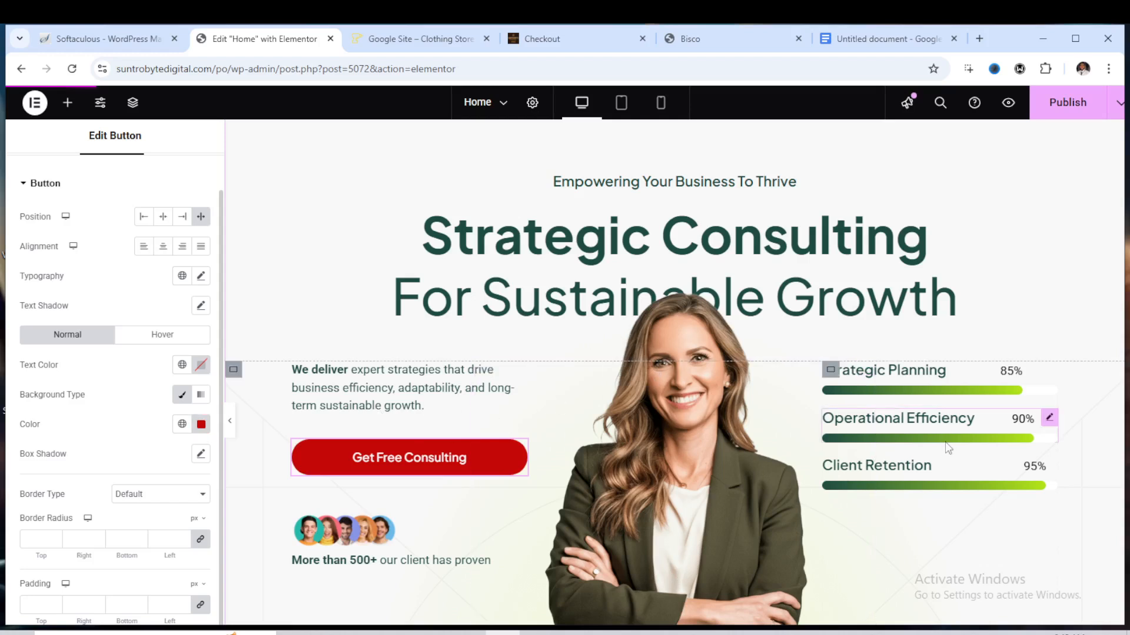
pyautogui.click(920, 393)
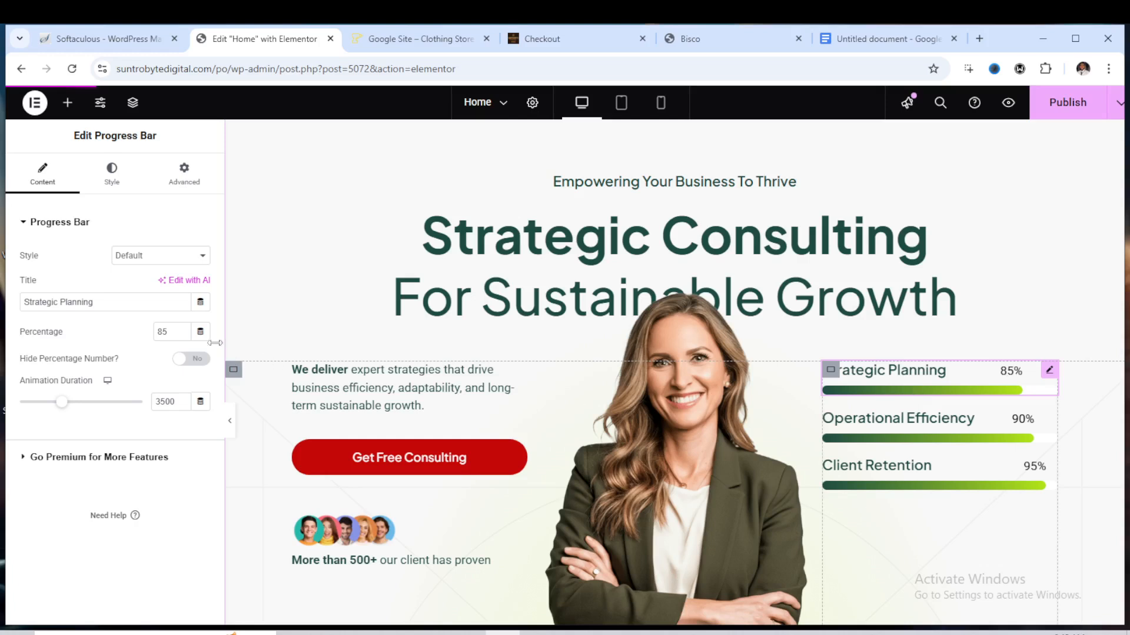
pyautogui.doubleClick(182, 330)
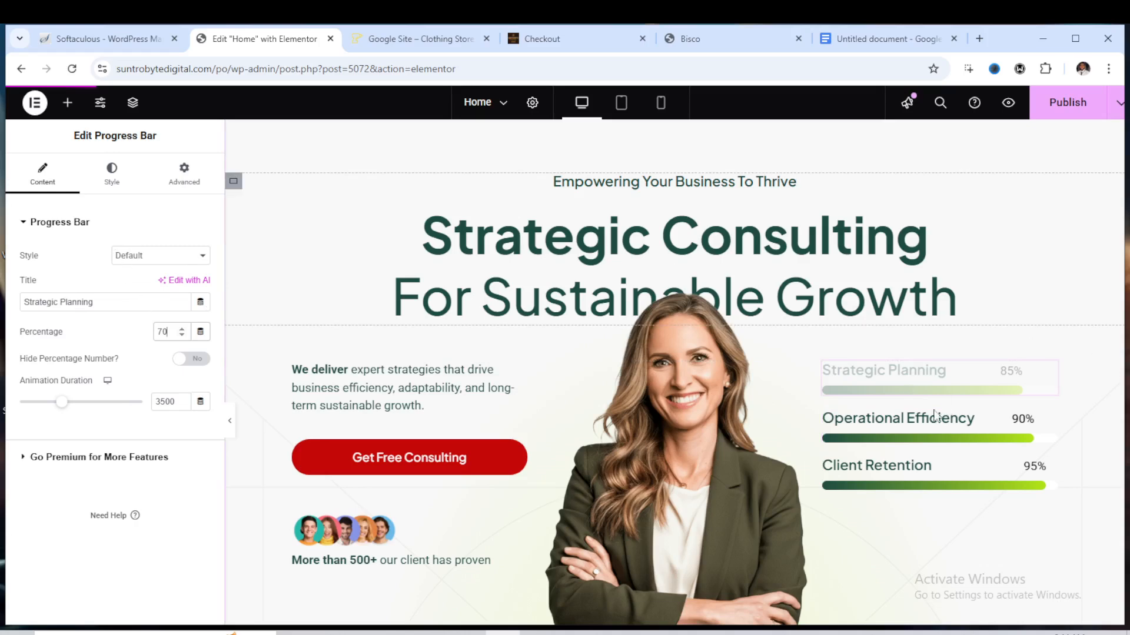
pyautogui.click(112, 183)
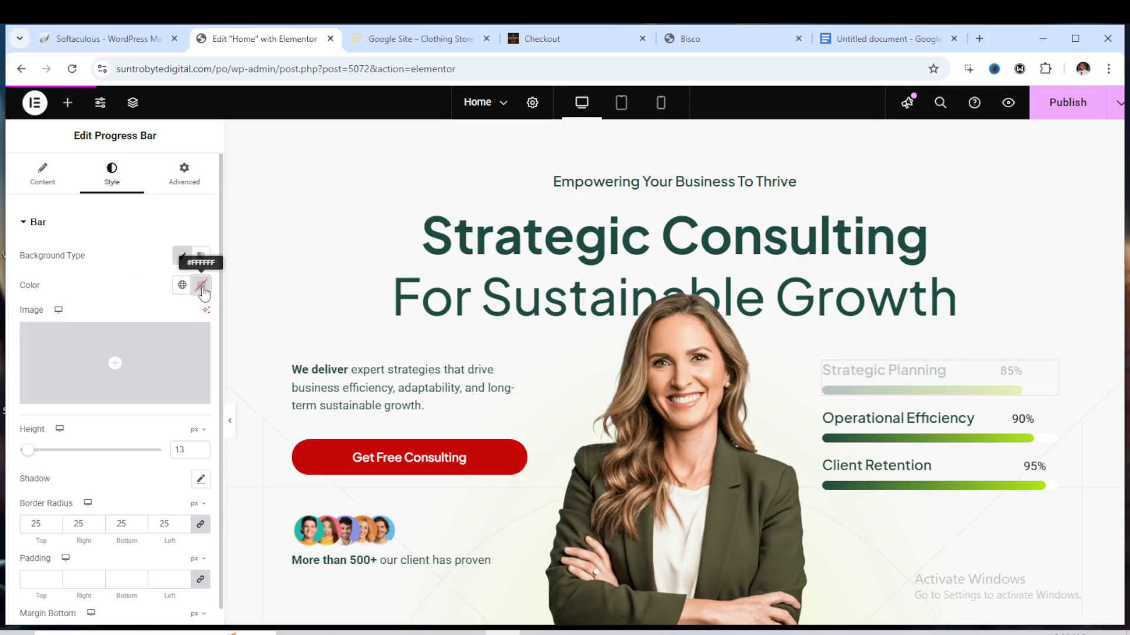
pyautogui.click(202, 286)
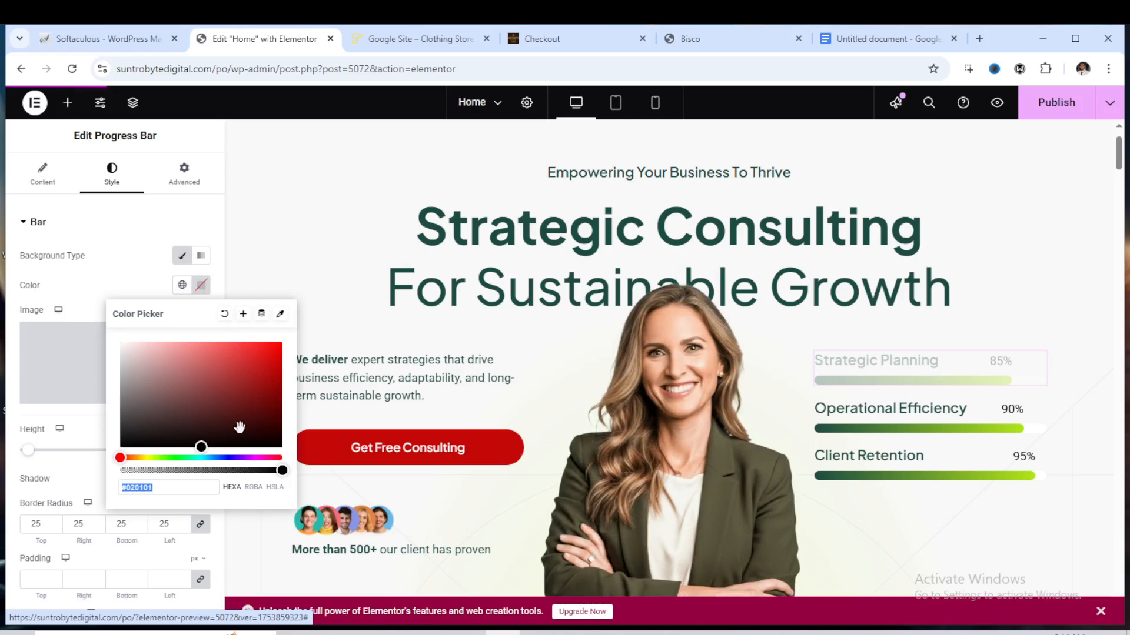
pyautogui.click(266, 374)
pyautogui.write('#C00505')
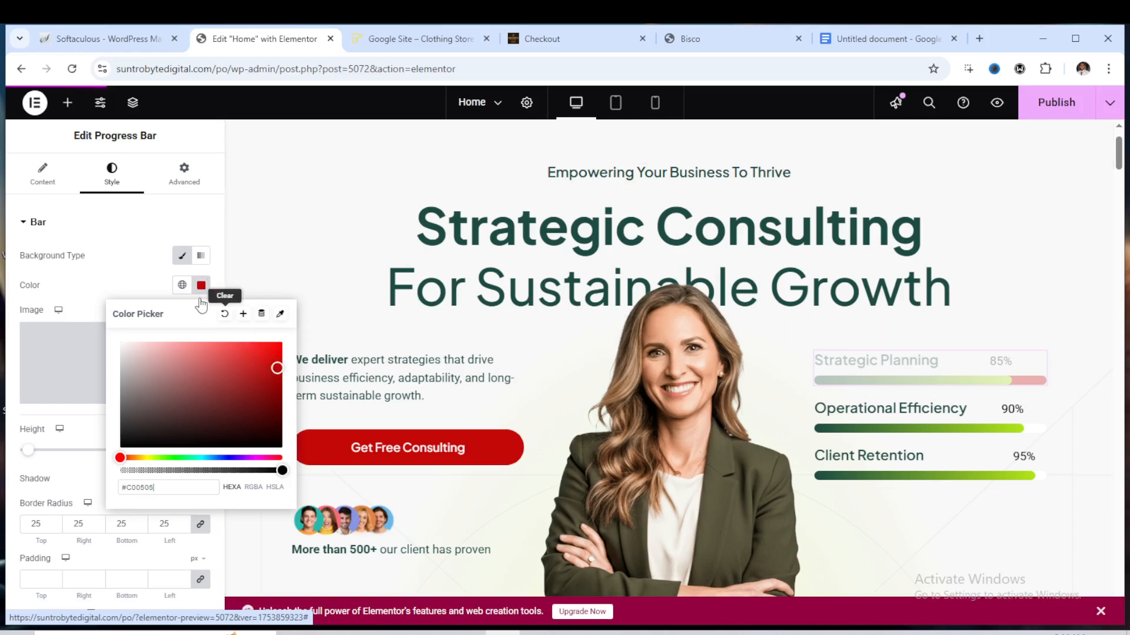
pyautogui.click(1035, 405)
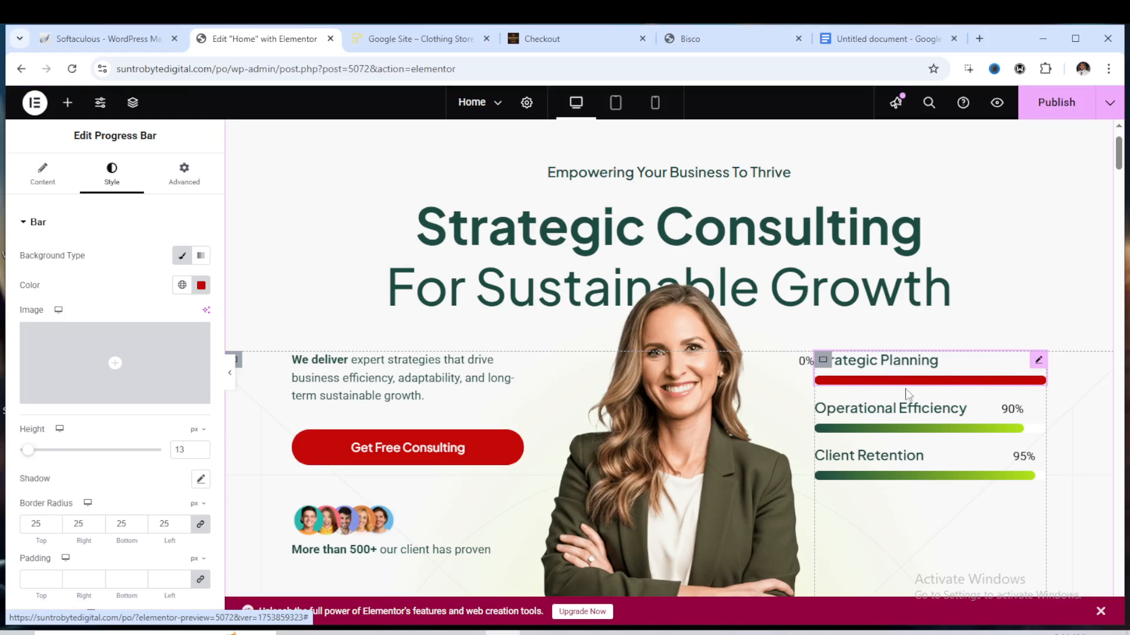
# Scroll through the homepage sections below the hero to review them
pyautogui.scroll(-3, 878, 338)
pyautogui.scroll(-6, 857, 353)
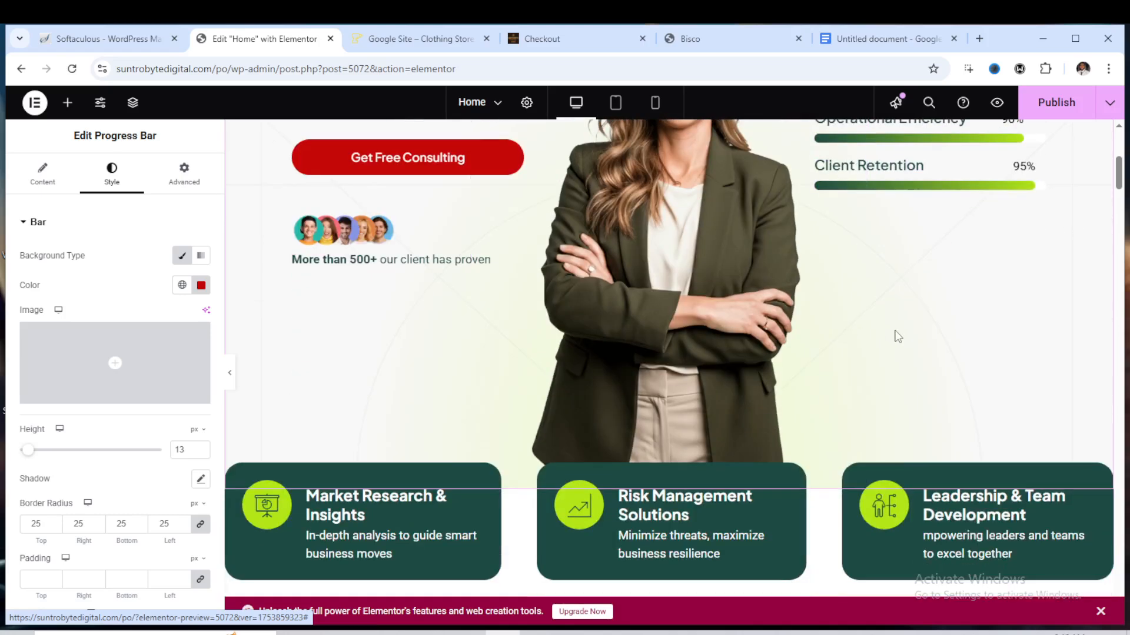
pyautogui.scroll(5, 601, 302)
pyautogui.scroll(-7, 601, 302)
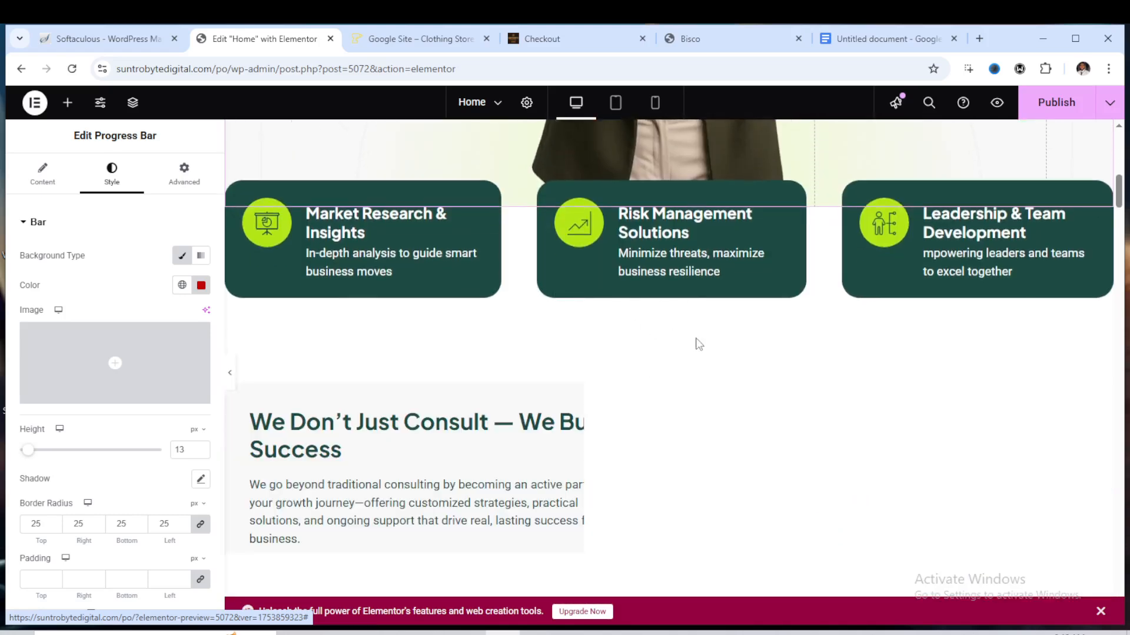
pyautogui.scroll(-4, 685, 330)
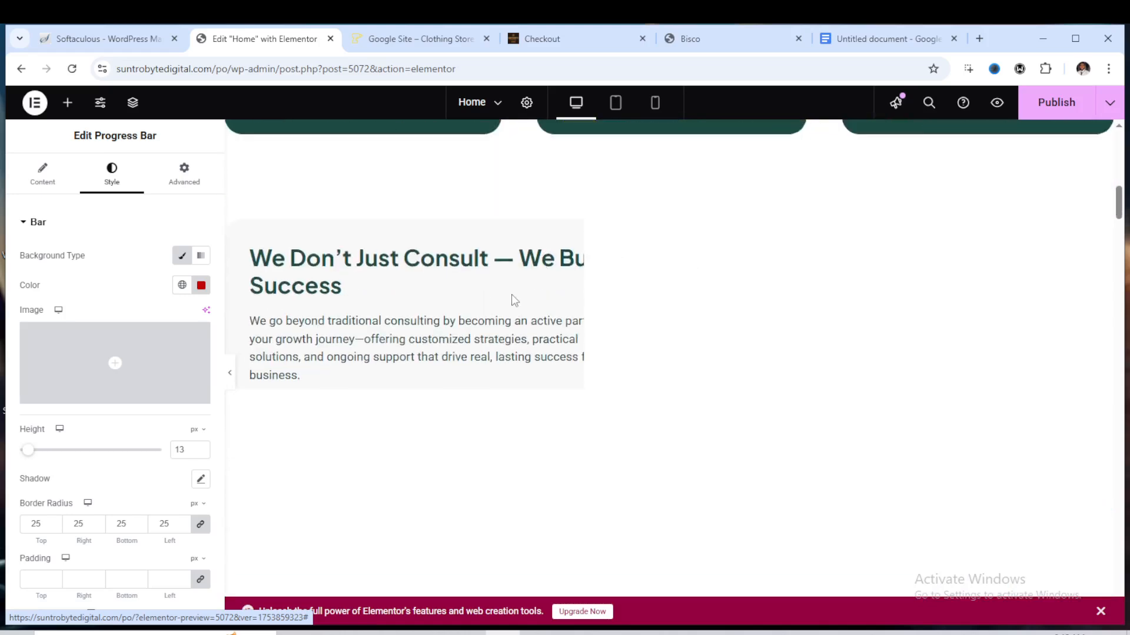
pyautogui.scroll(5, 548, 289)
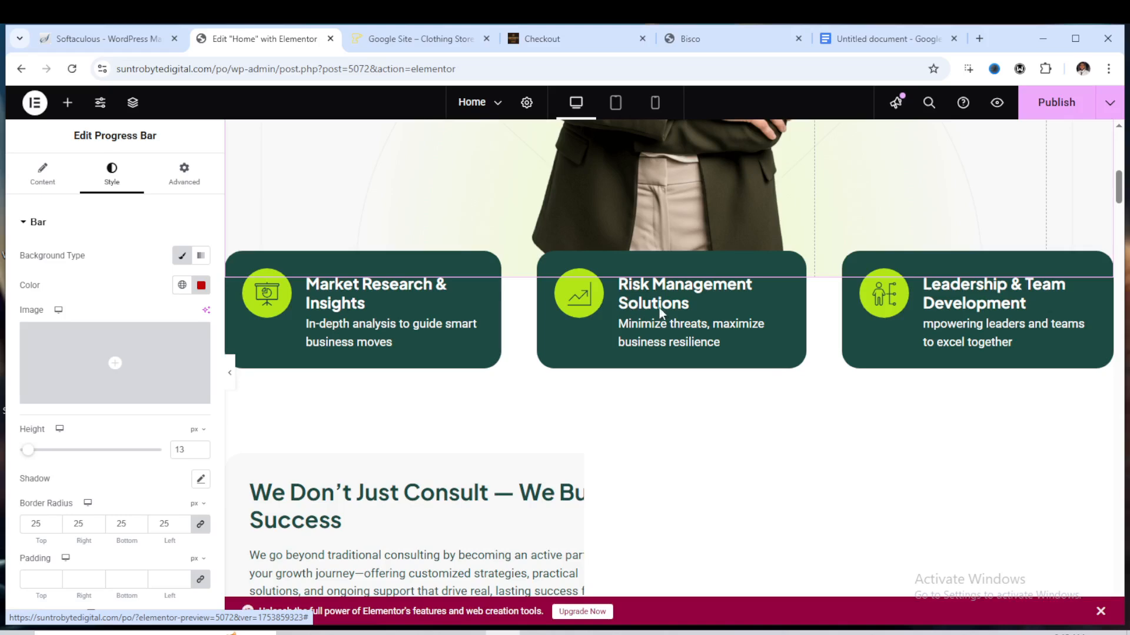
# Select the container holding the video image in the Who We Are section and open its background style settings
pyautogui.scroll(-2, 727, 313)
pyautogui.scroll(-6, 727, 314)
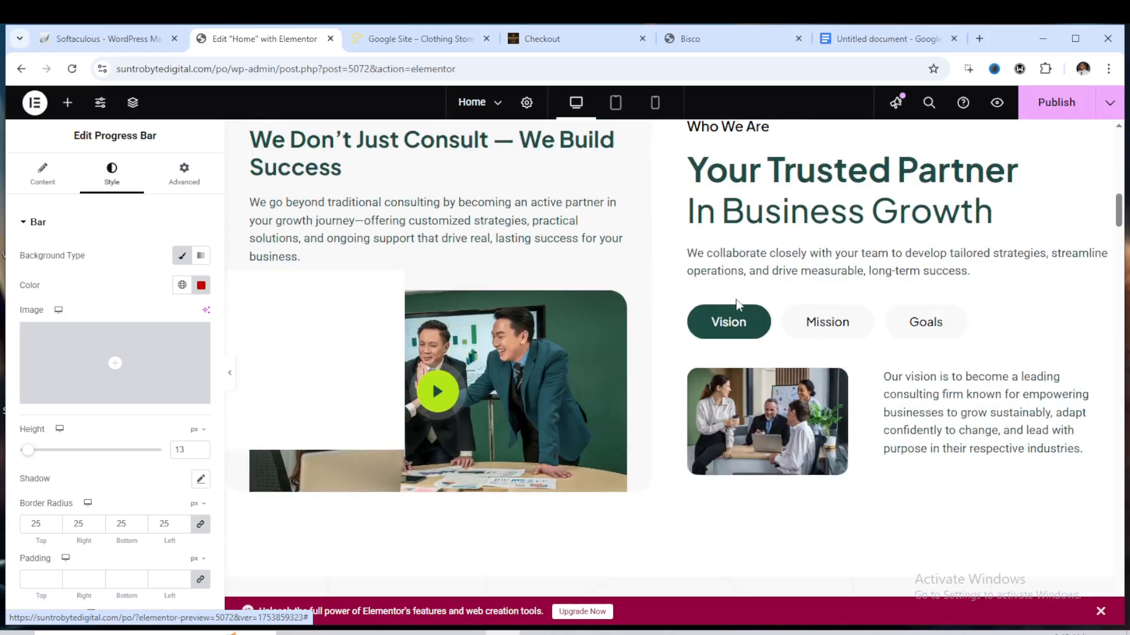
pyautogui.scroll(3, 517, 322)
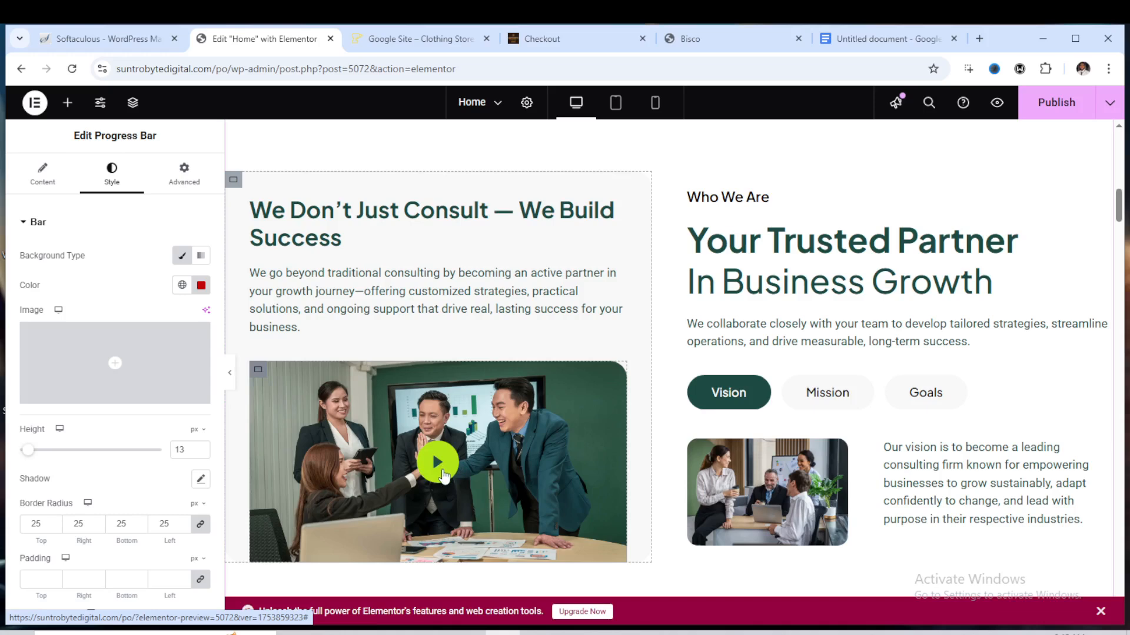
pyautogui.scroll(-2, 445, 465)
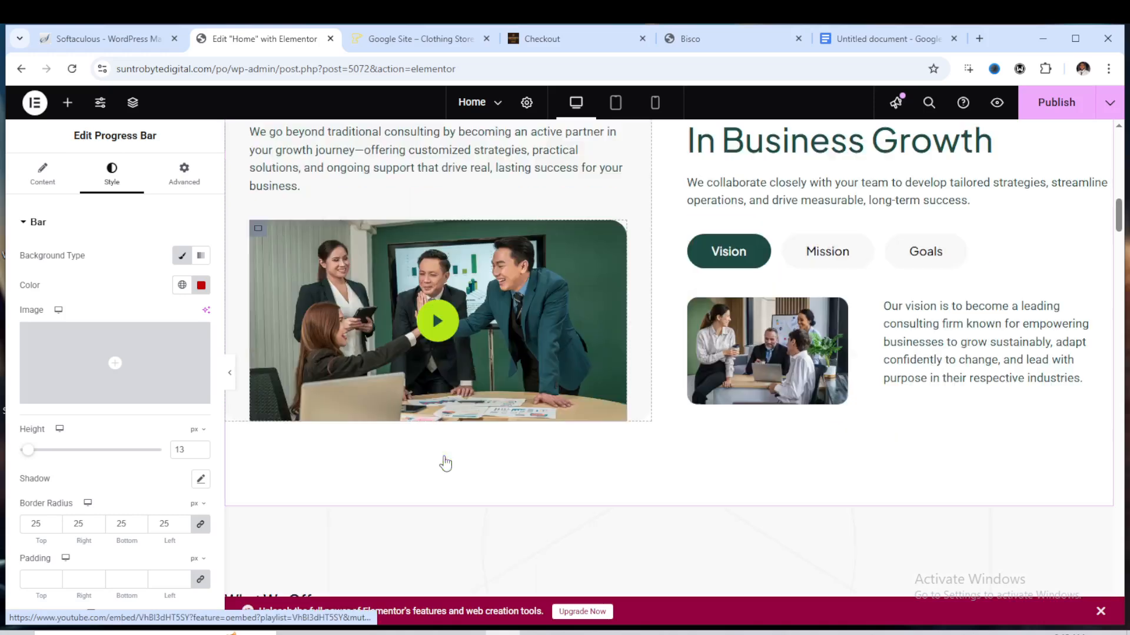
pyautogui.click(446, 447)
pyautogui.scroll(2, 394, 334)
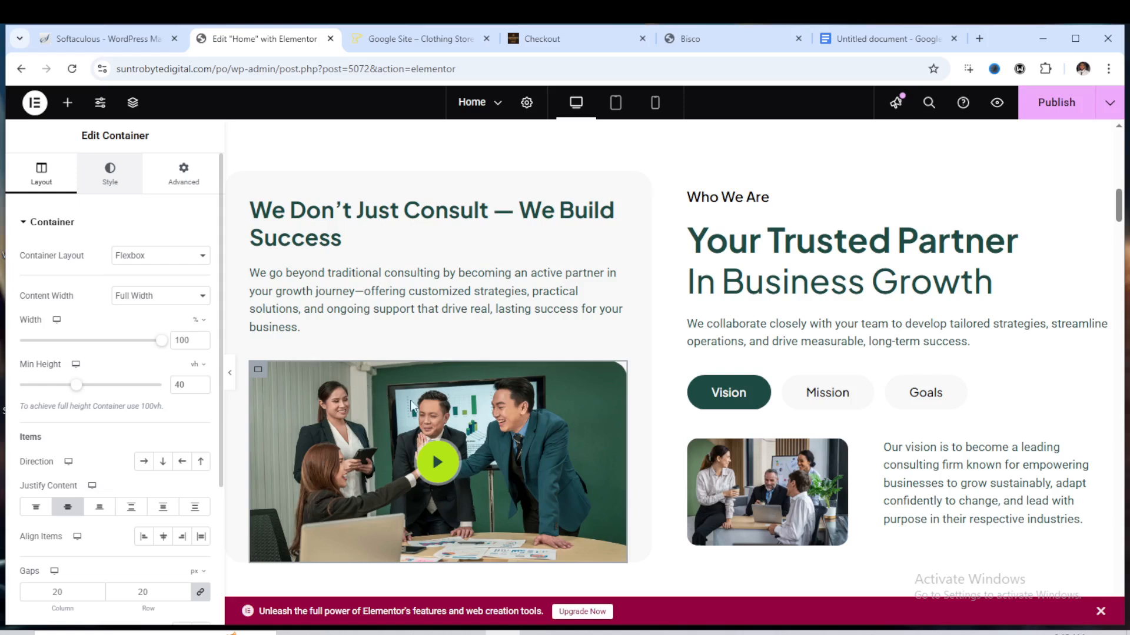
pyautogui.click(453, 369)
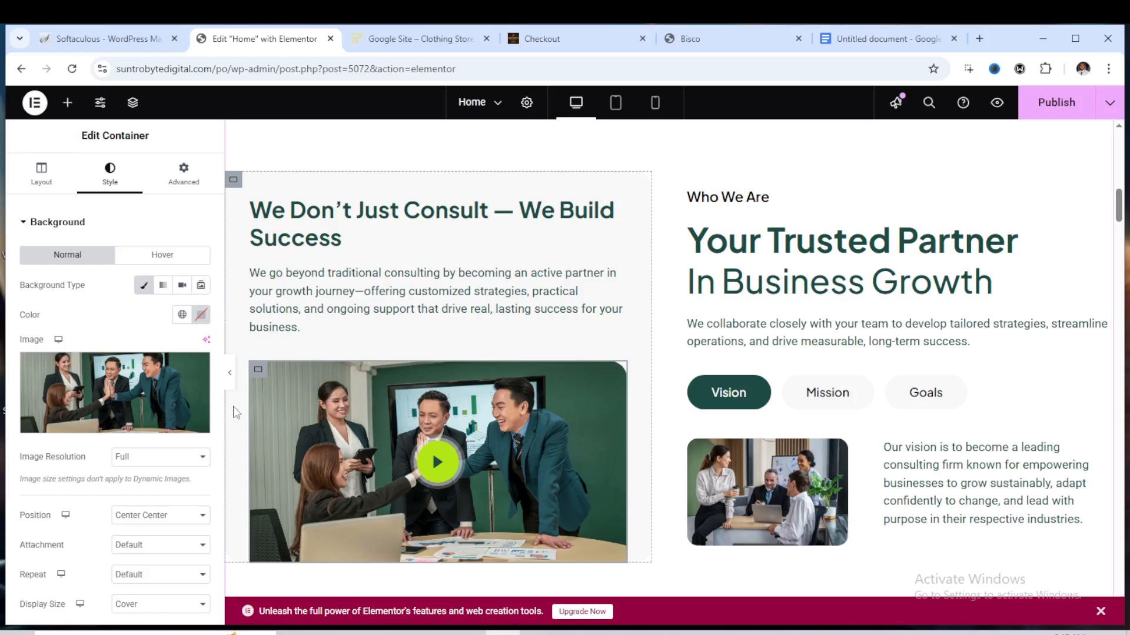
# Review the services and What They Say testimonial sections further down the homepage
pyautogui.scroll(-7, 711, 385)
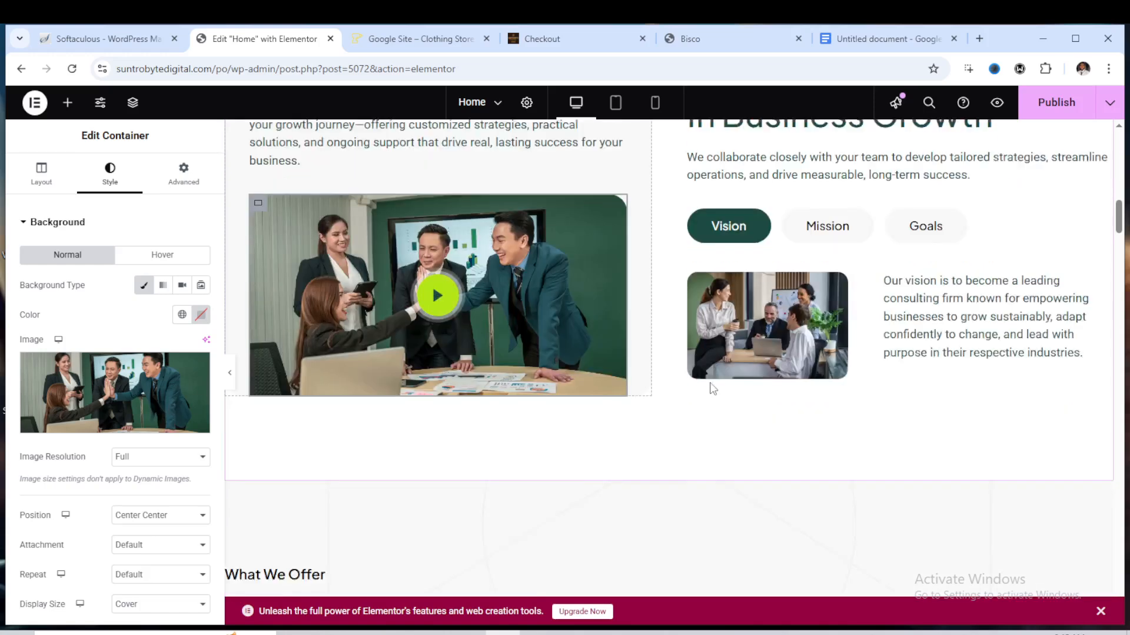
pyautogui.scroll(6, 711, 385)
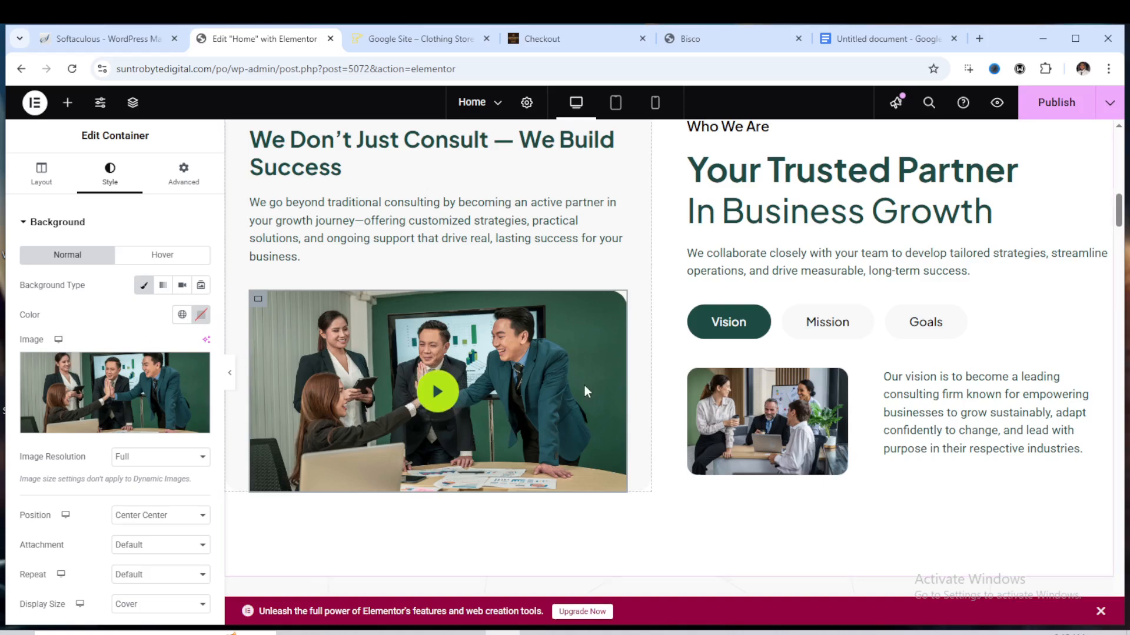
pyautogui.scroll(-10, 569, 406)
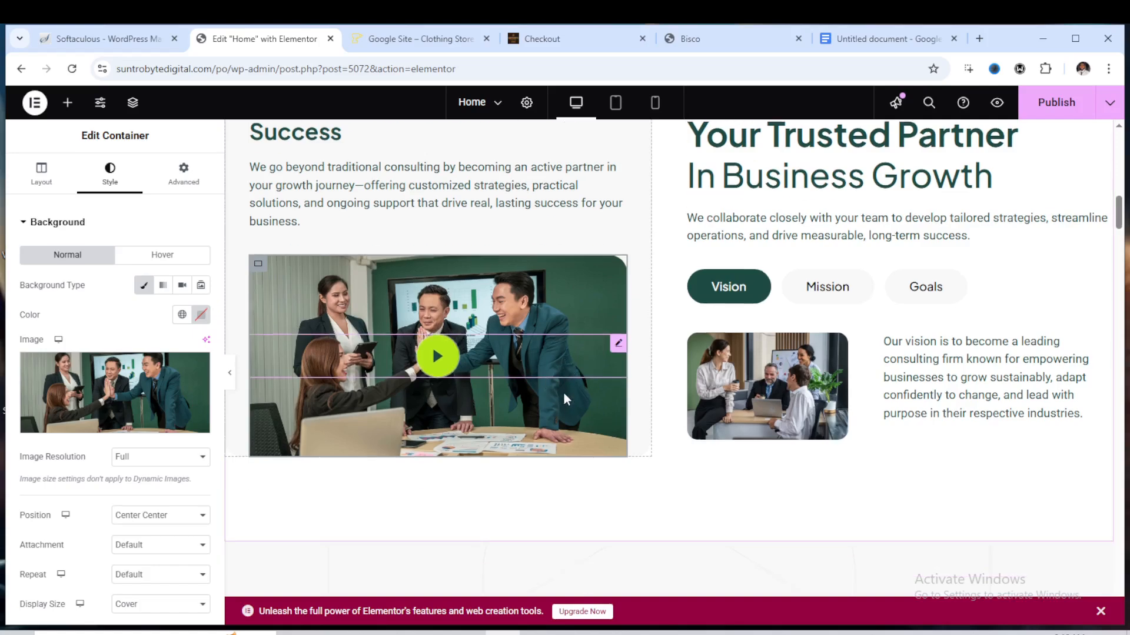
pyautogui.scroll(-9, 528, 399)
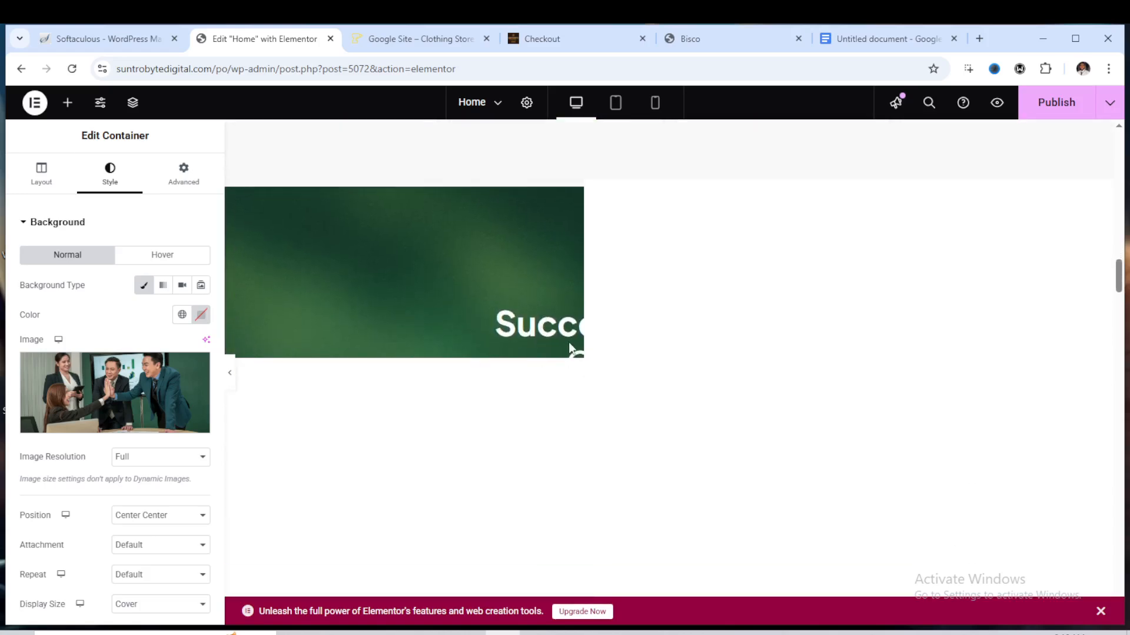
pyautogui.scroll(-3, 819, 252)
pyautogui.scroll(-2, 776, 294)
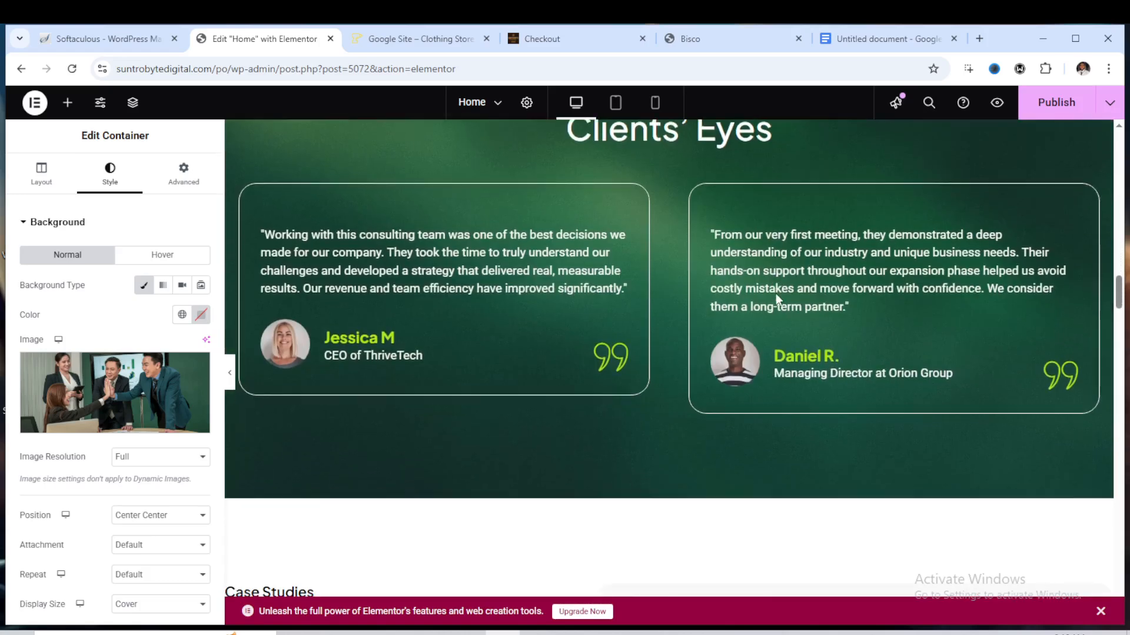
pyautogui.scroll(4, 435, 258)
pyautogui.scroll(4, 720, 266)
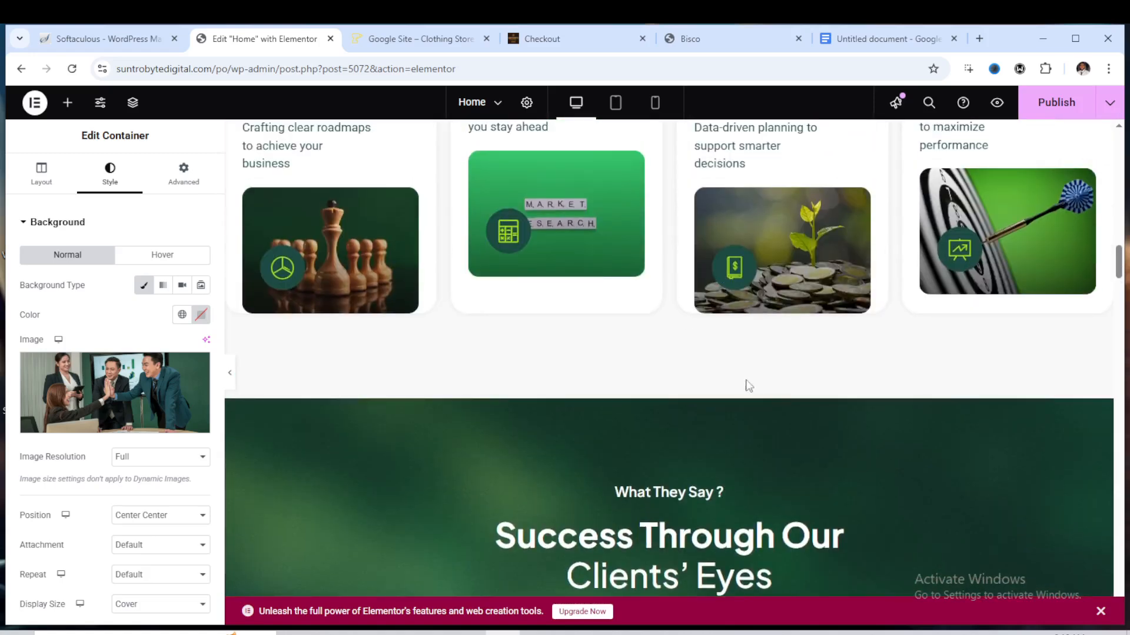
pyautogui.scroll(-2, 682, 316)
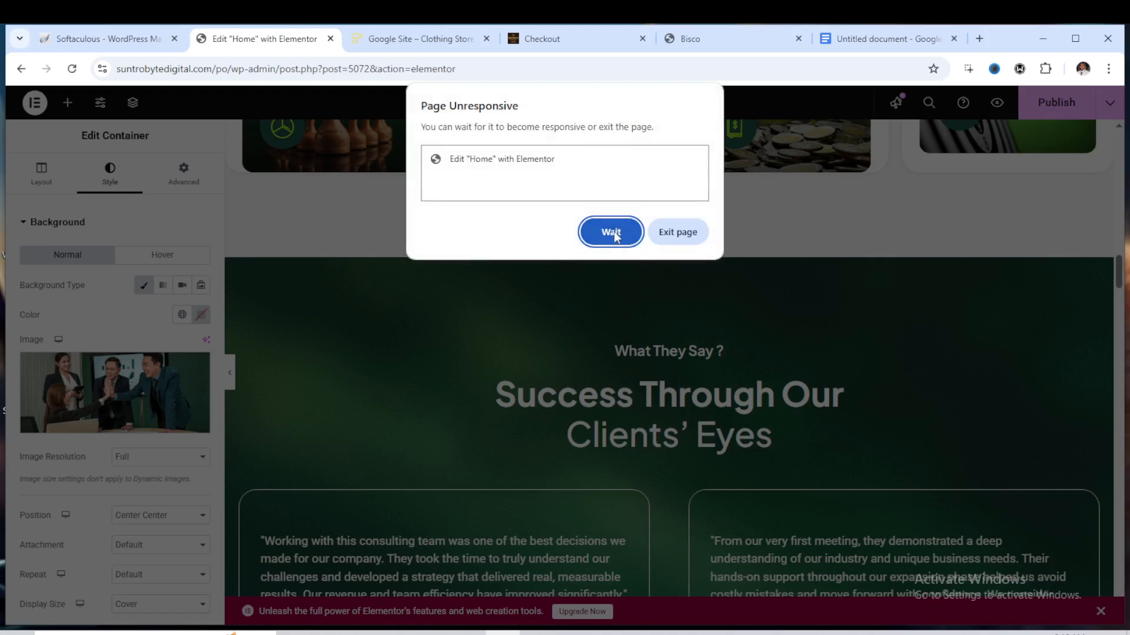
pyautogui.click(612, 234)
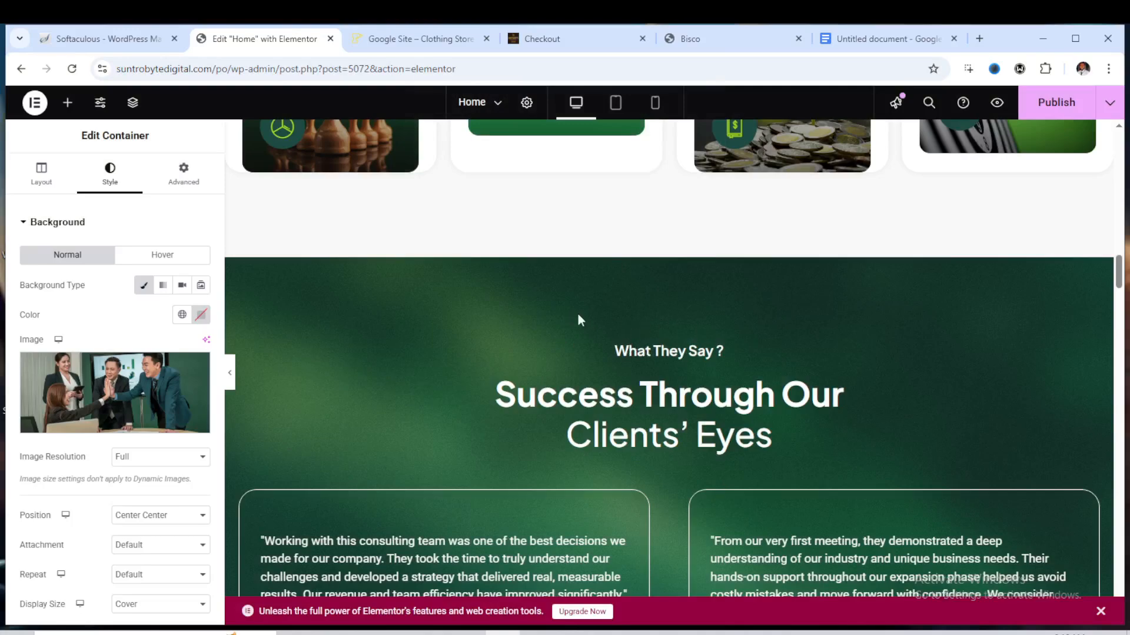
pyautogui.scroll(-4, 535, 315)
pyautogui.scroll(5, 613, 319)
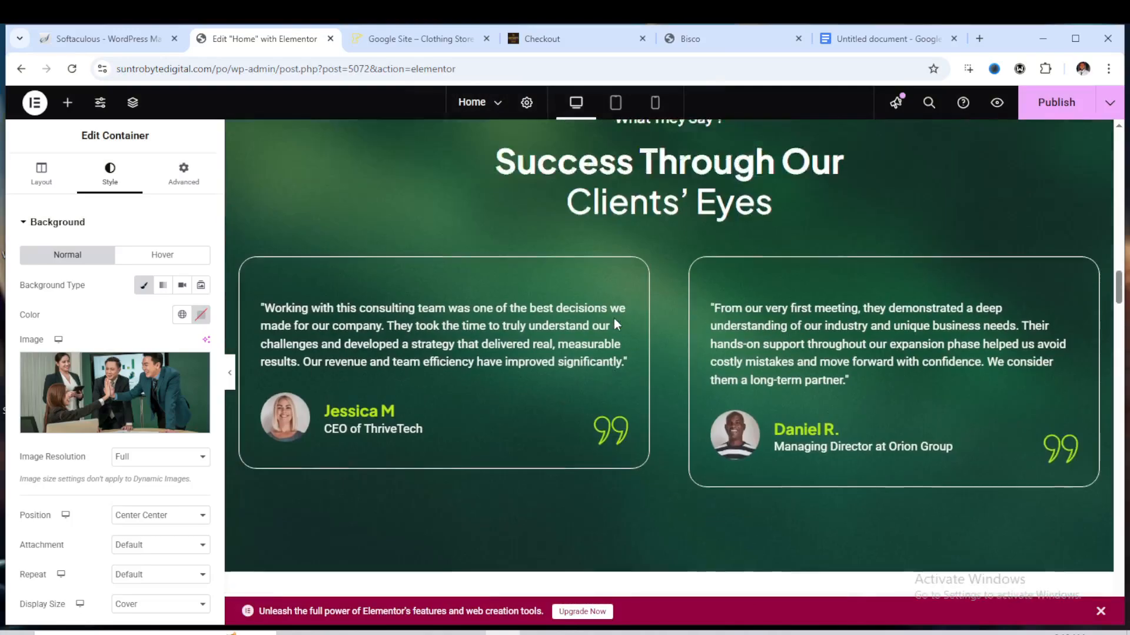
pyautogui.scroll(2, 606, 341)
pyautogui.scroll(-2, 603, 330)
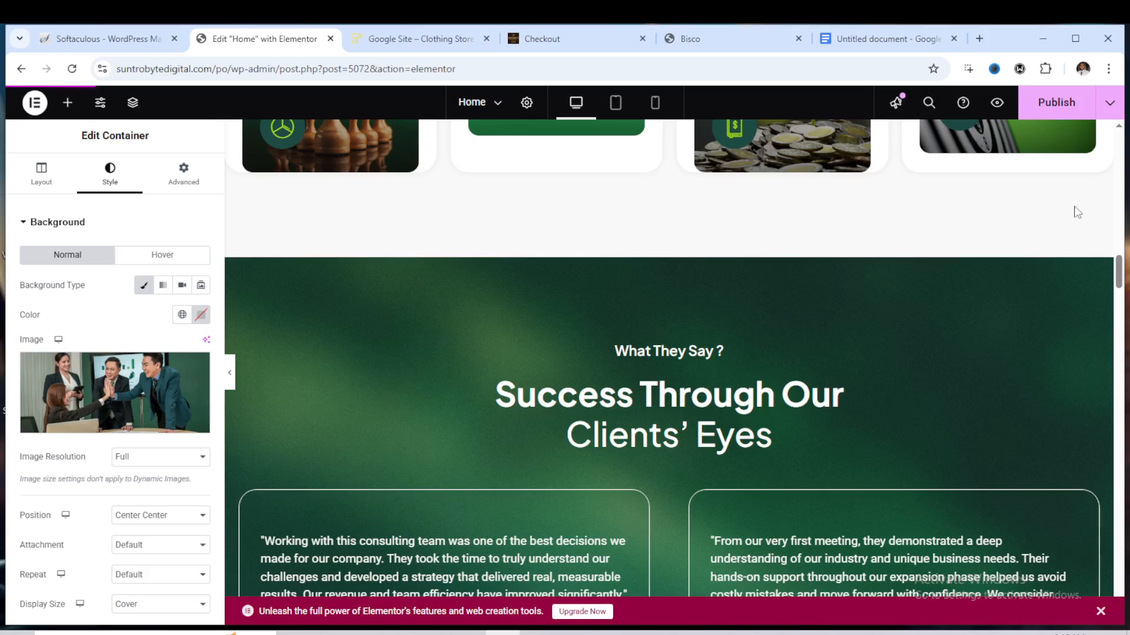
# Set the testimonials section container's background color to a light green, #3AFAD5
pyautogui.click(636, 346)
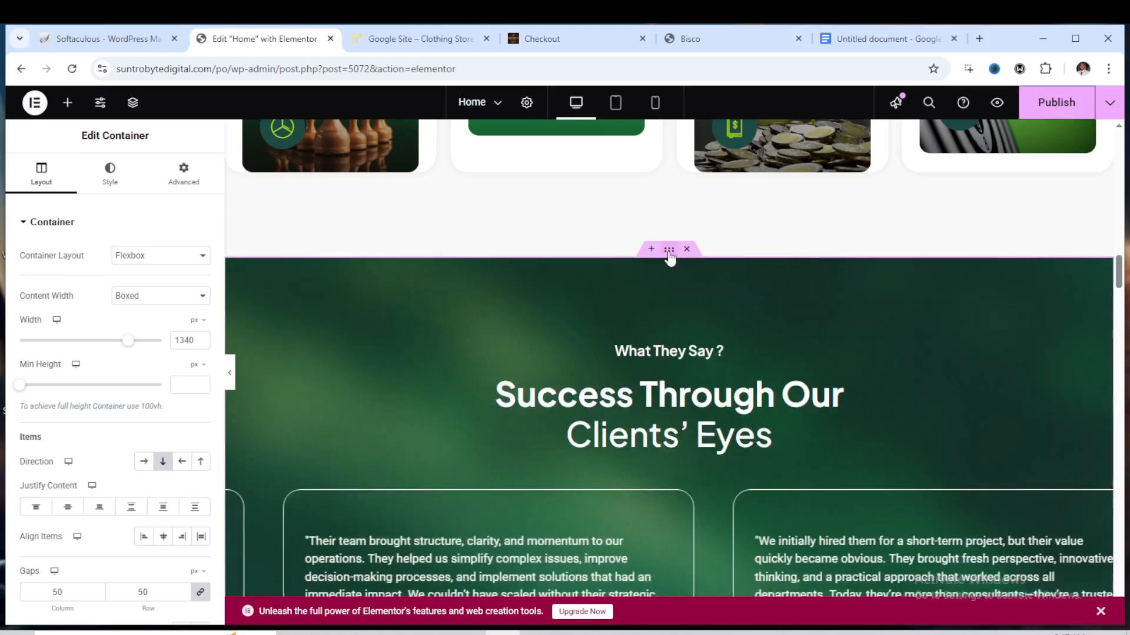
pyautogui.click(110, 172)
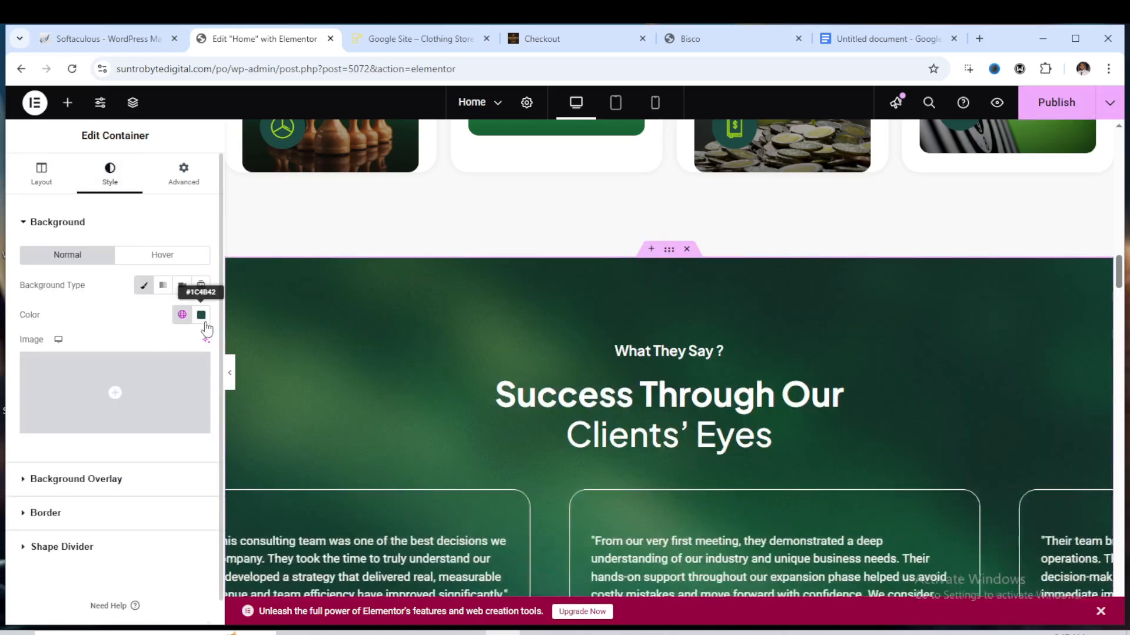
pyautogui.click(201, 316)
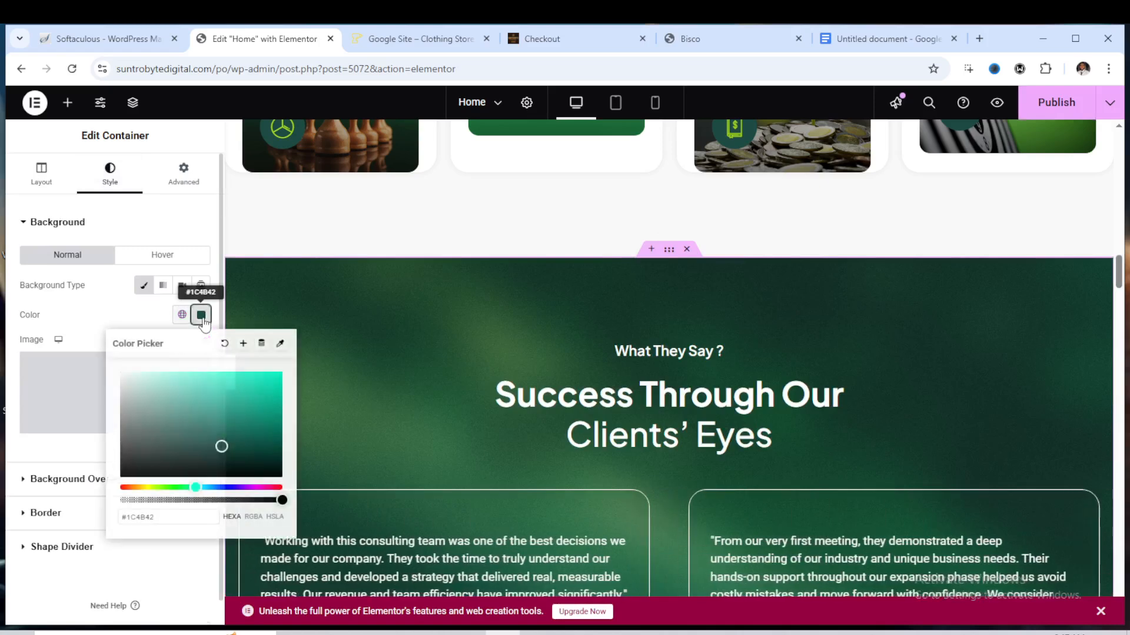
pyautogui.moveTo(222, 447); pyautogui.dragTo(281, 423)
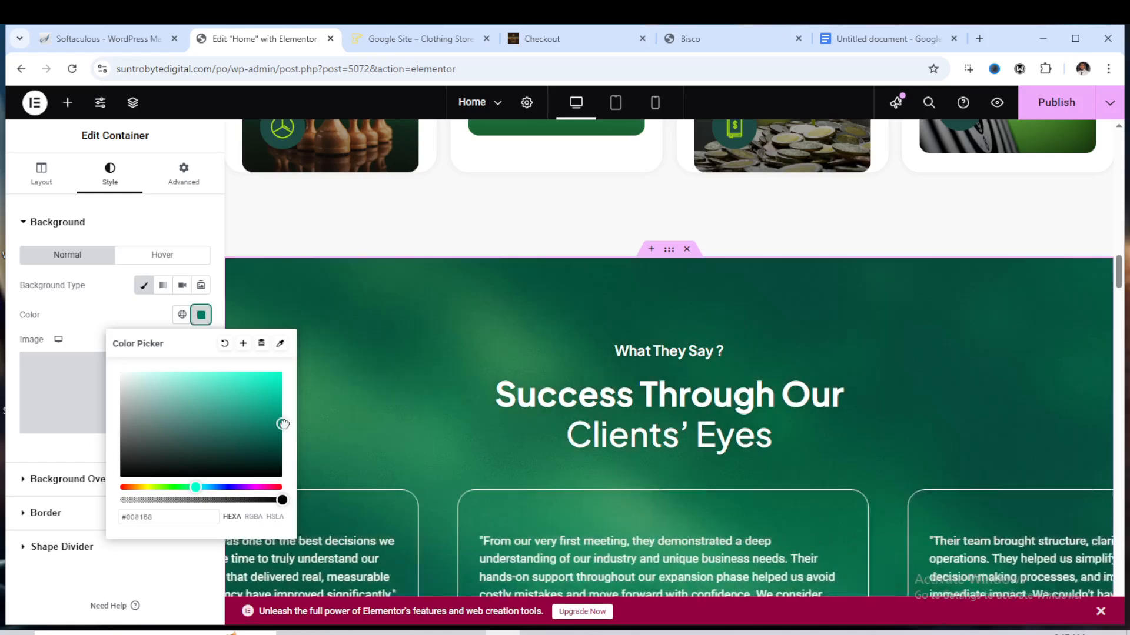
pyautogui.click(248, 391)
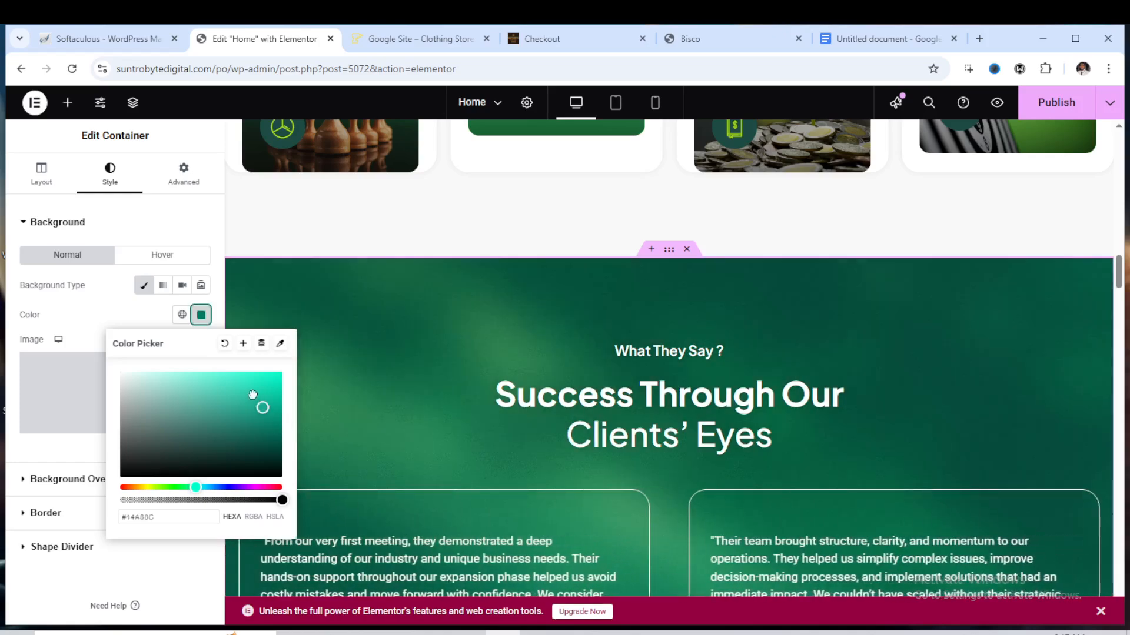
pyautogui.click(225, 384)
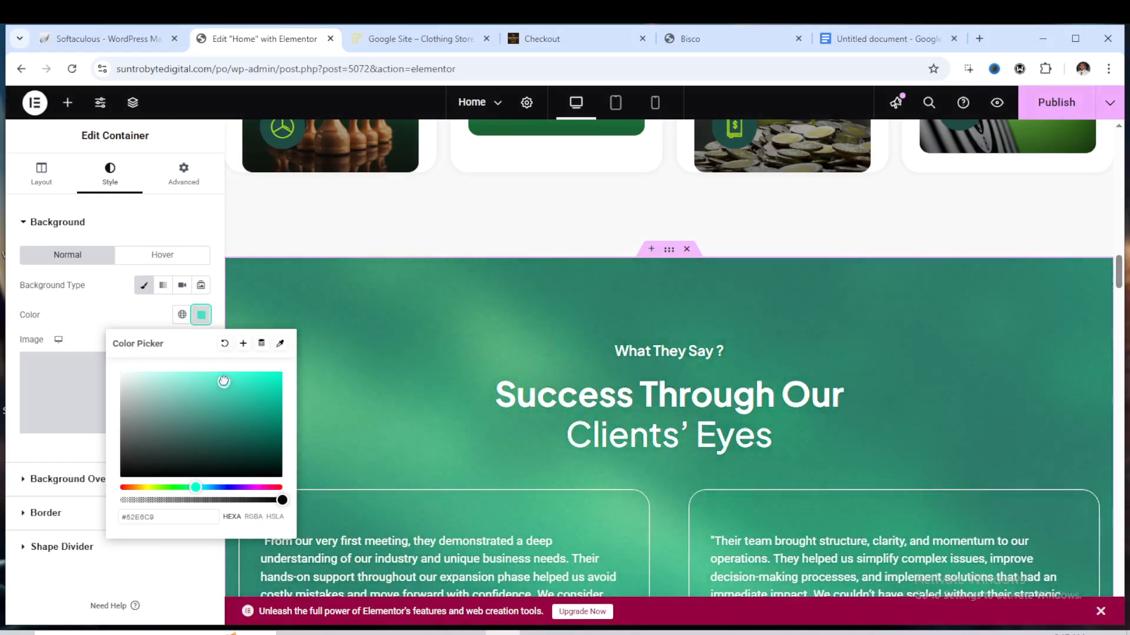
pyautogui.click(246, 374)
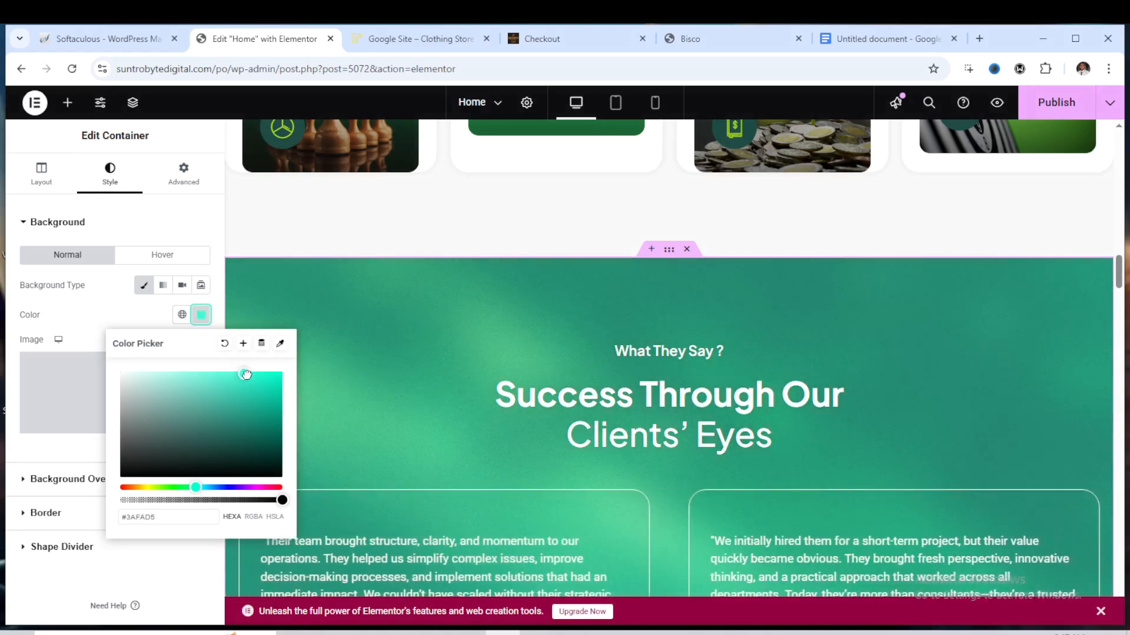
# Replace the testimonials section's background overlay image with the leadership presentation photo from the media library
pyautogui.click(181, 255)
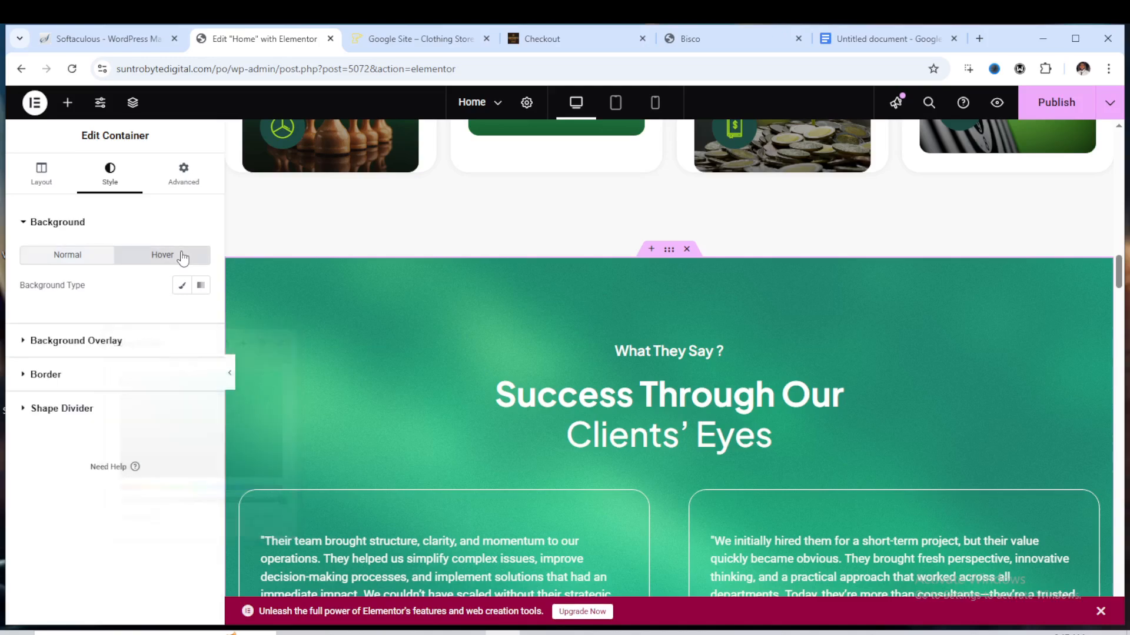
pyautogui.click(70, 341)
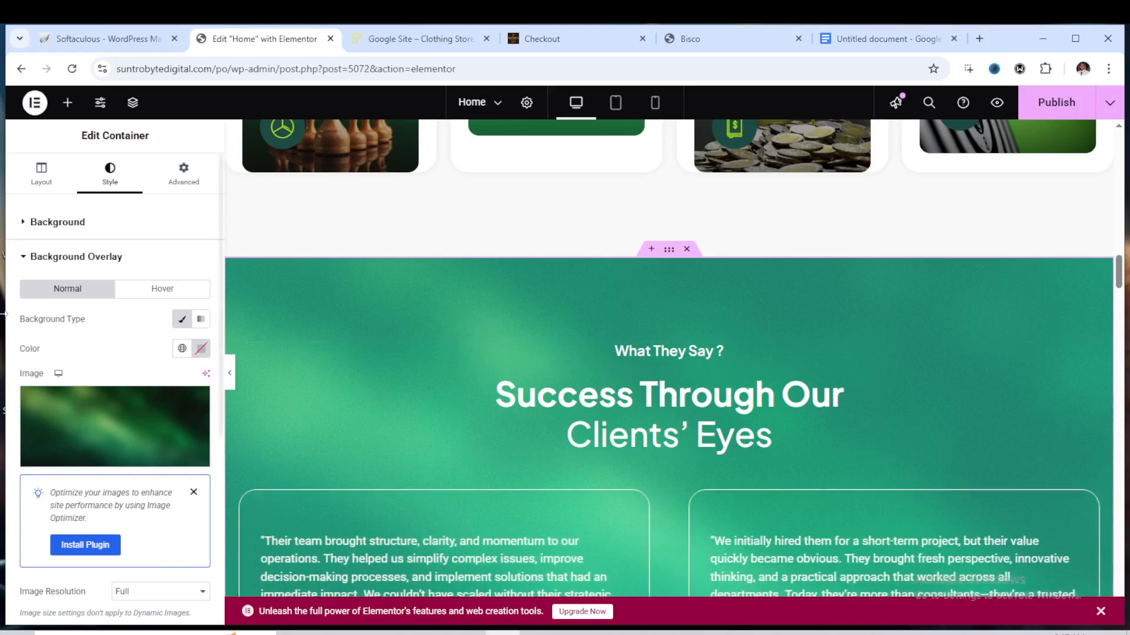
pyautogui.moveTo(101, 436)
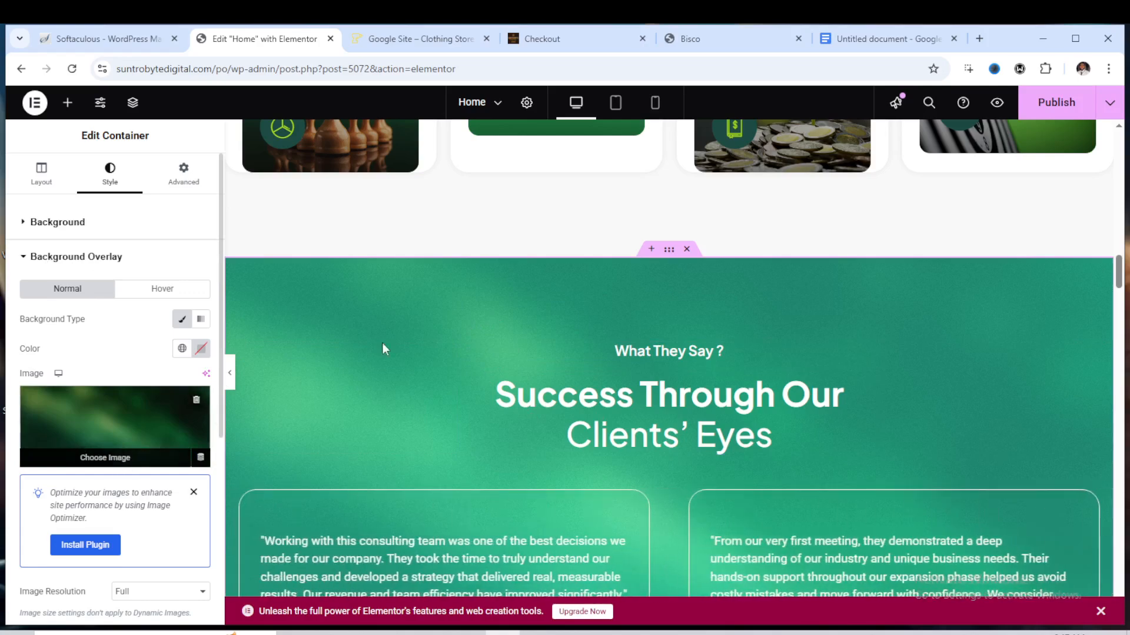
pyautogui.click(124, 452)
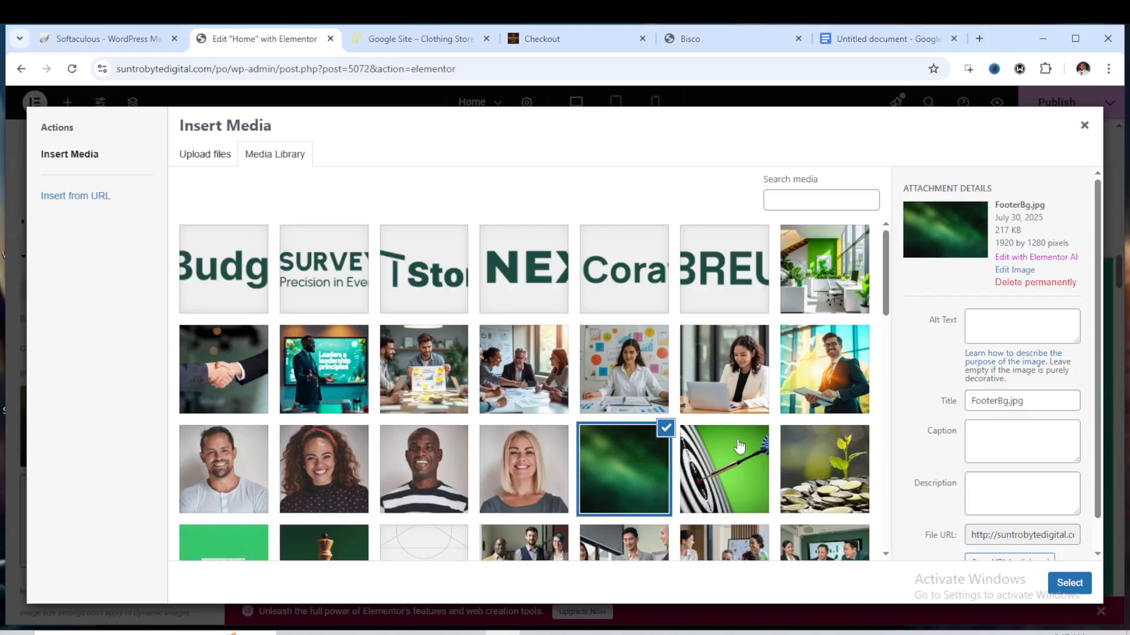
pyautogui.scroll(-1, 621, 411)
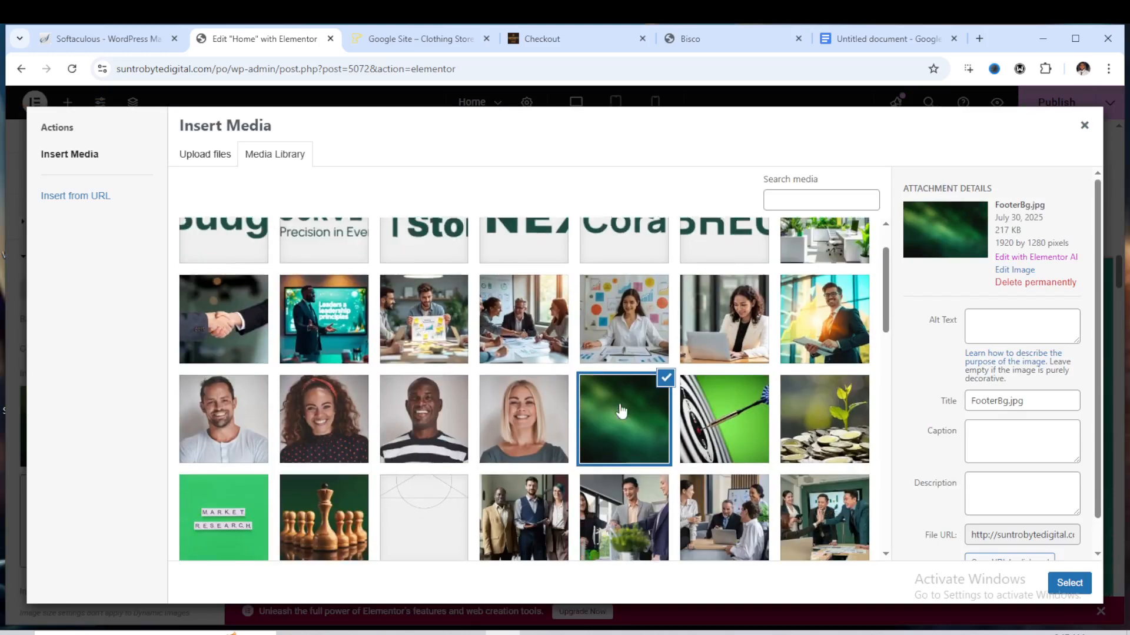
pyautogui.scroll(-1, 620, 411)
pyautogui.click(333, 306)
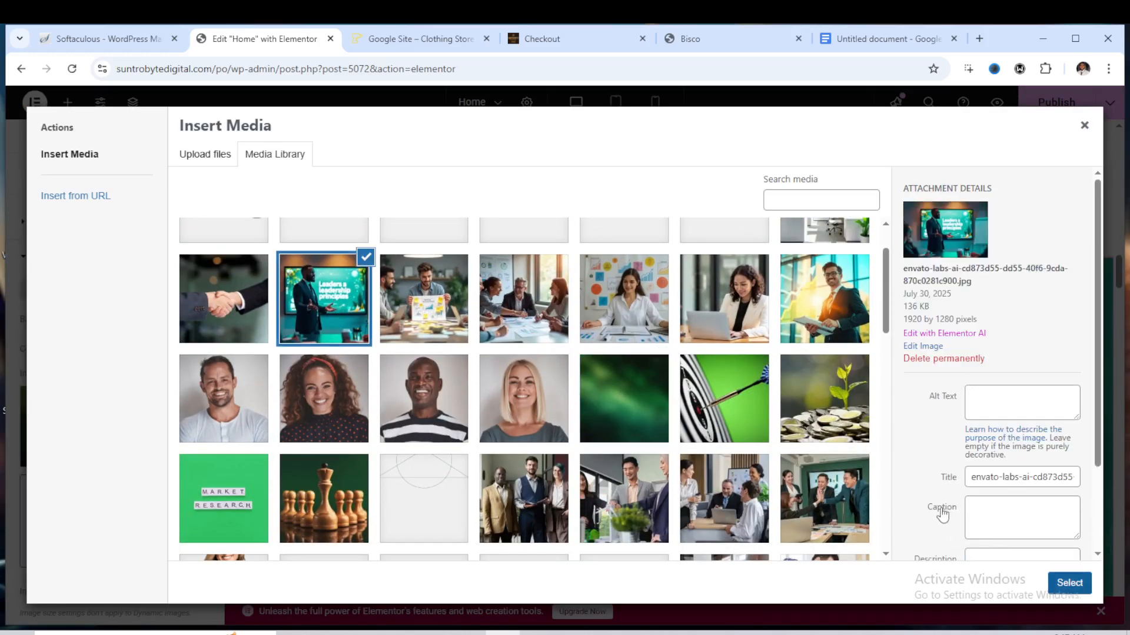
pyautogui.press('Escape')
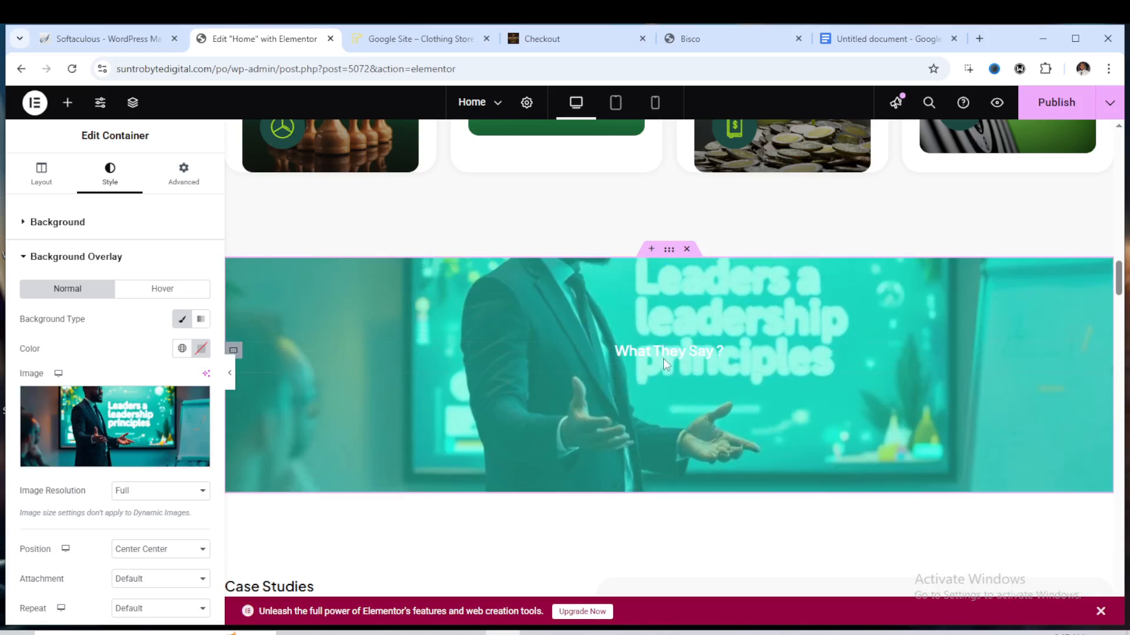
# Publish the Home page changes
pyautogui.scroll(-2, 636, 373)
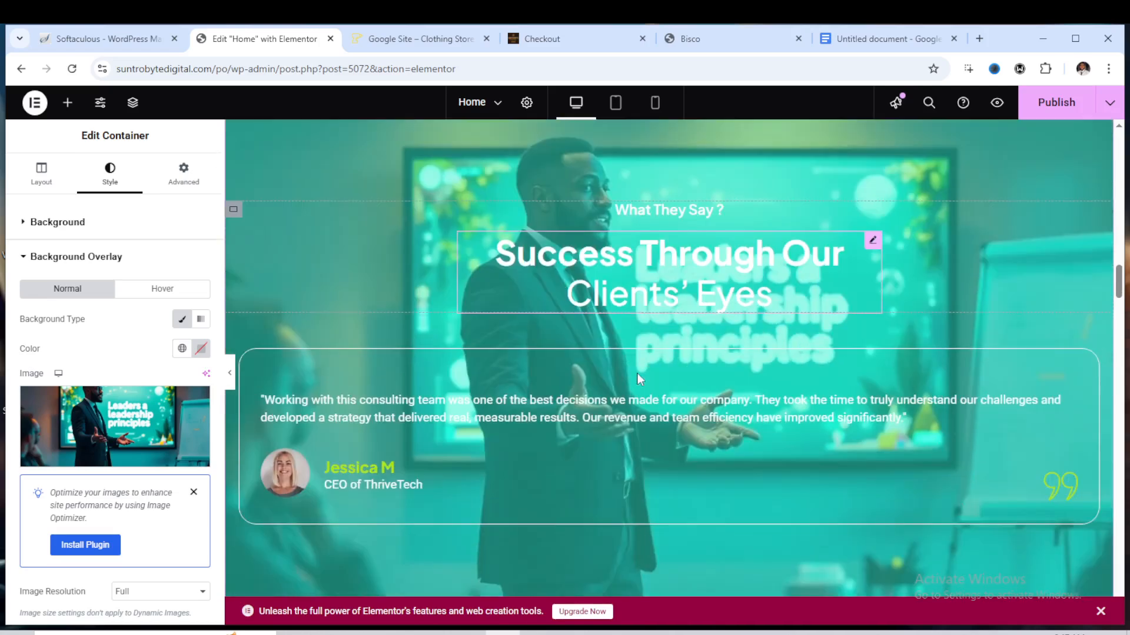
pyautogui.scroll(-3, 667, 302)
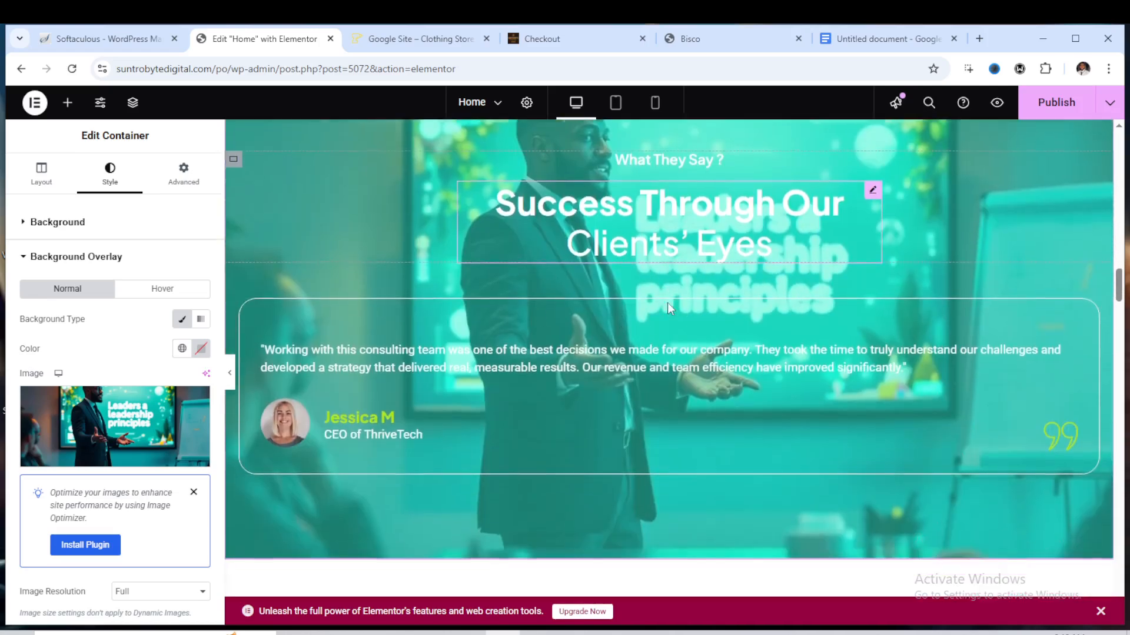
pyautogui.scroll(-8, 673, 306)
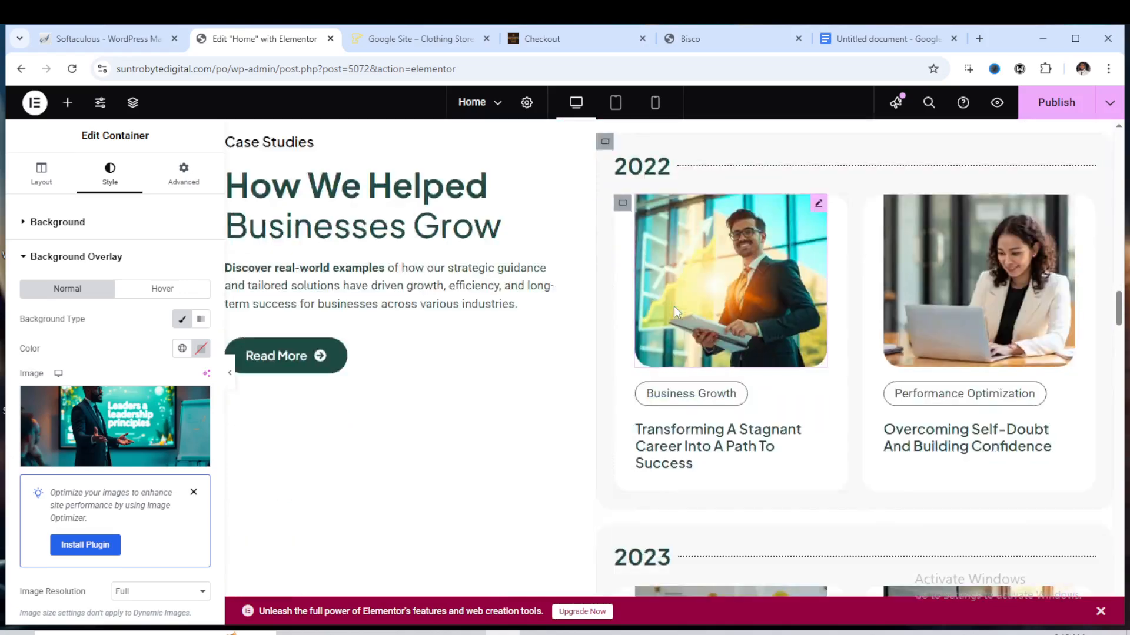
pyautogui.scroll(12, 674, 306)
pyautogui.scroll(2, 674, 306)
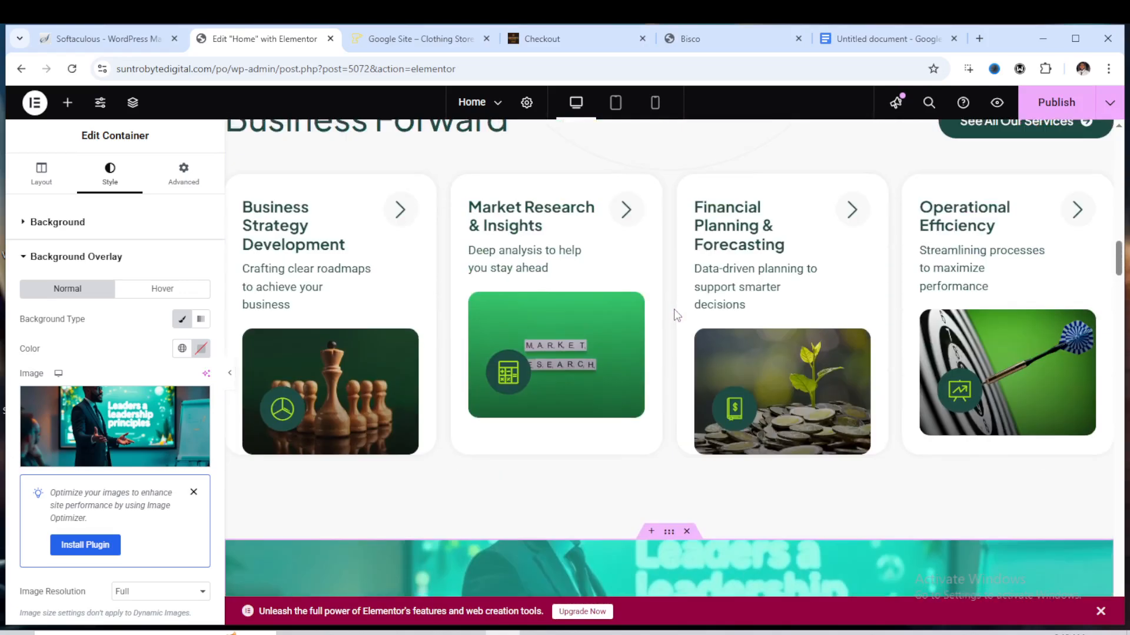
pyautogui.scroll(-3, 674, 309)
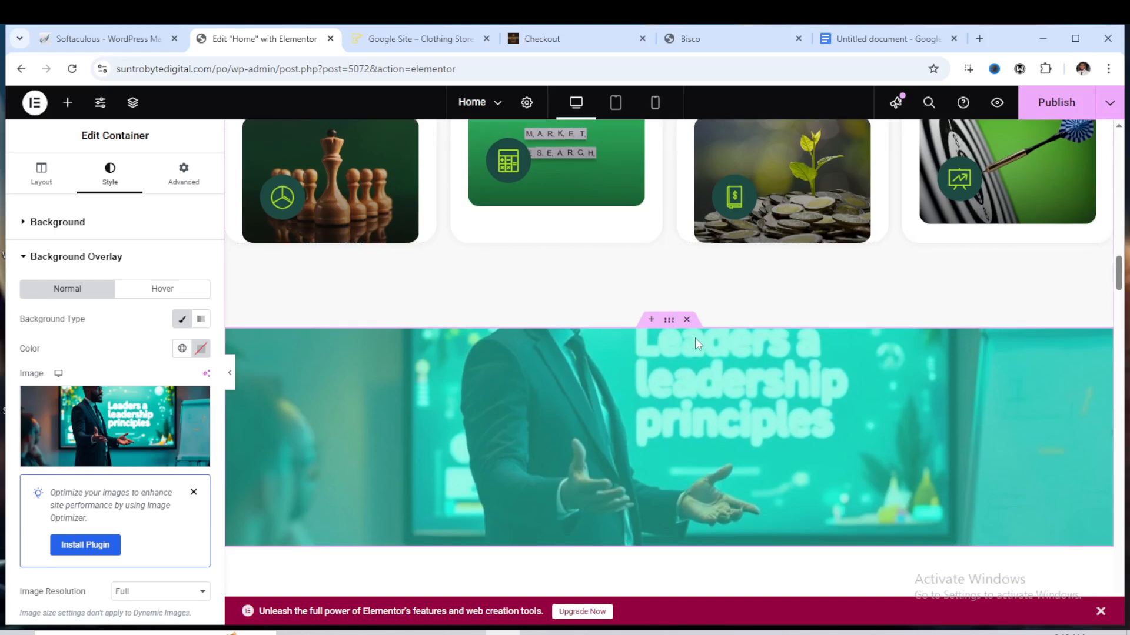
pyautogui.click(1054, 103)
pyautogui.scroll(-6, 692, 344)
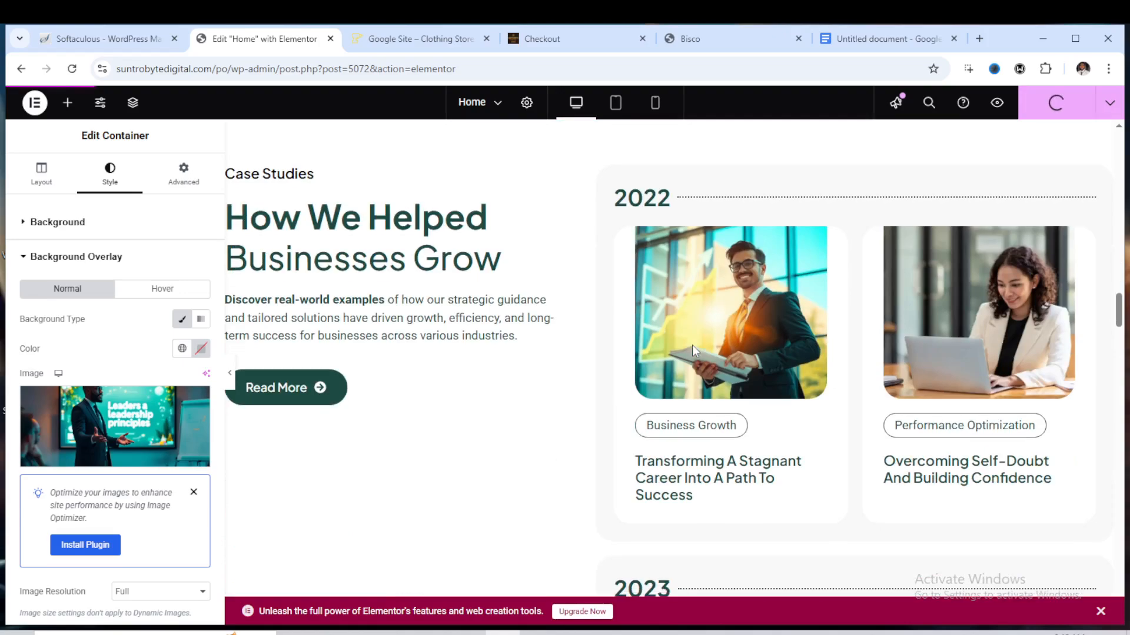
# Scroll through the lower homepage sections in the editor, down to the footer and back
pyautogui.scroll(-5, 692, 344)
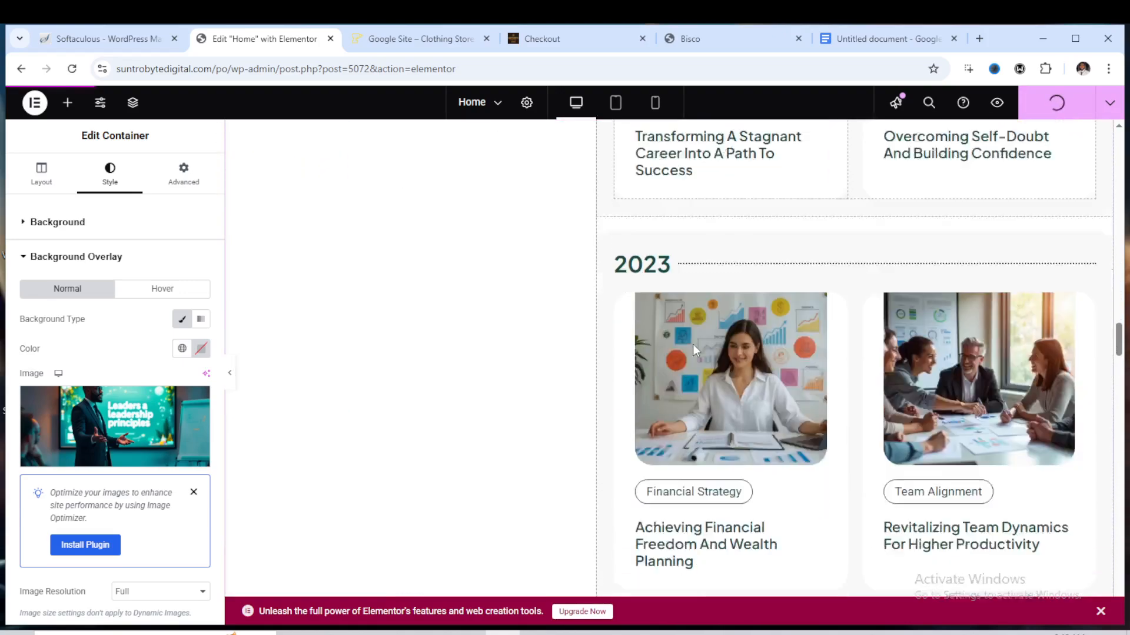
pyautogui.scroll(-10, 694, 346)
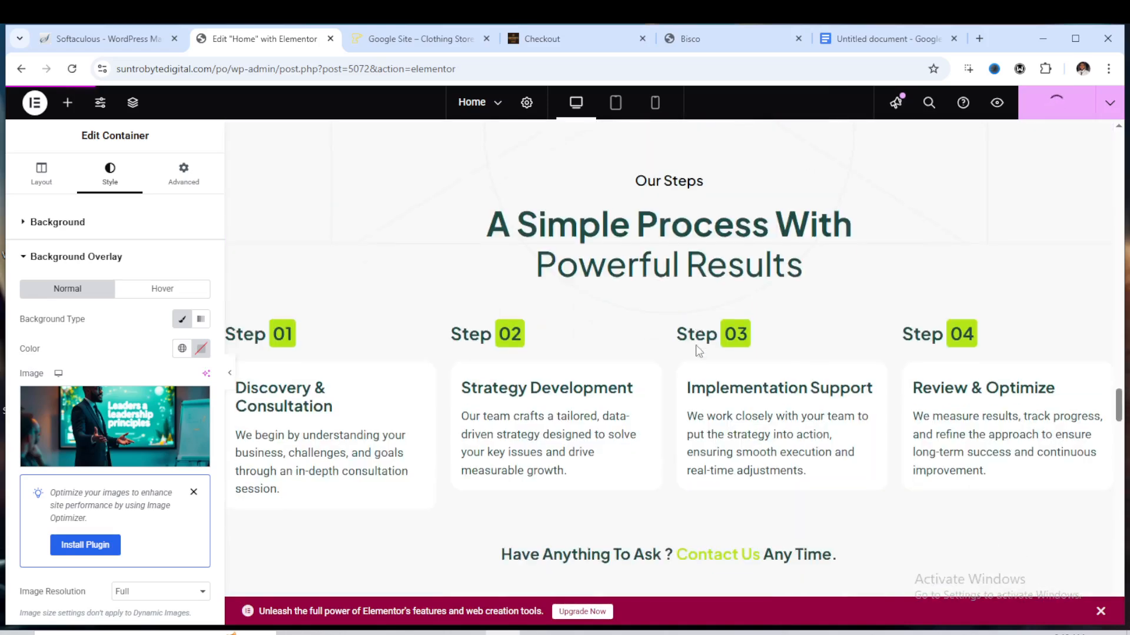
pyautogui.scroll(-10, 697, 351)
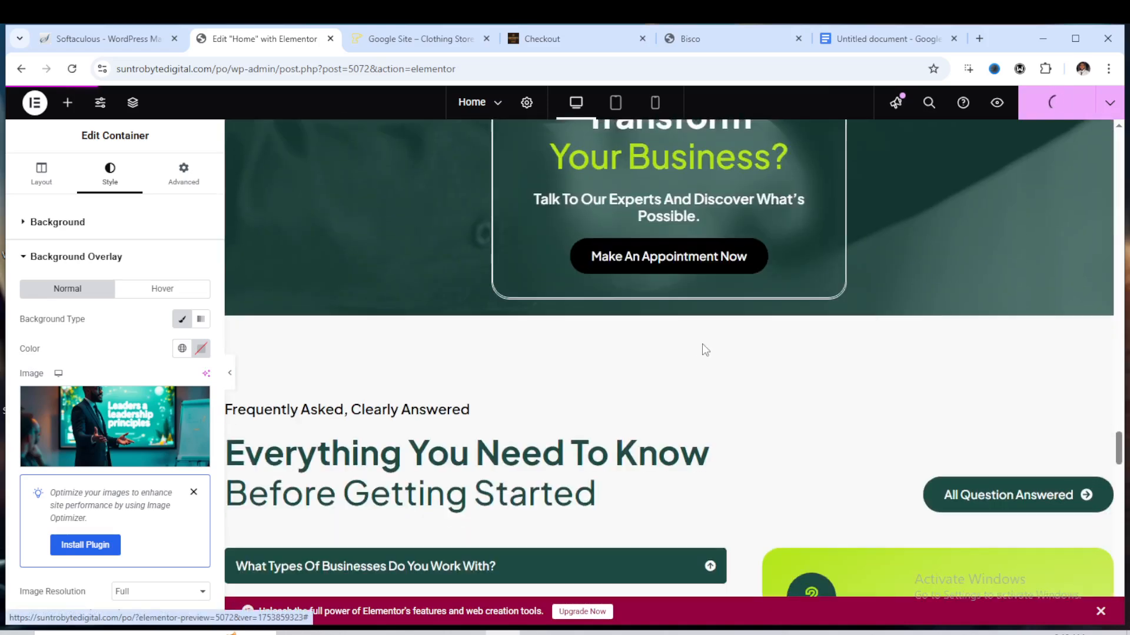
pyautogui.scroll(-10, 702, 345)
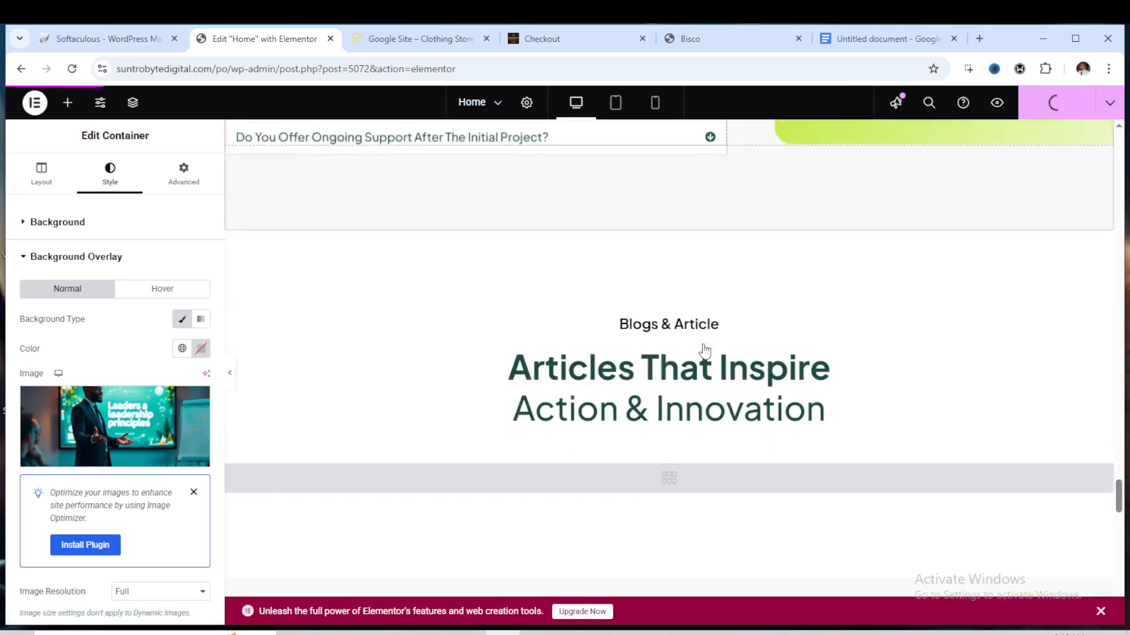
pyautogui.scroll(-10, 705, 351)
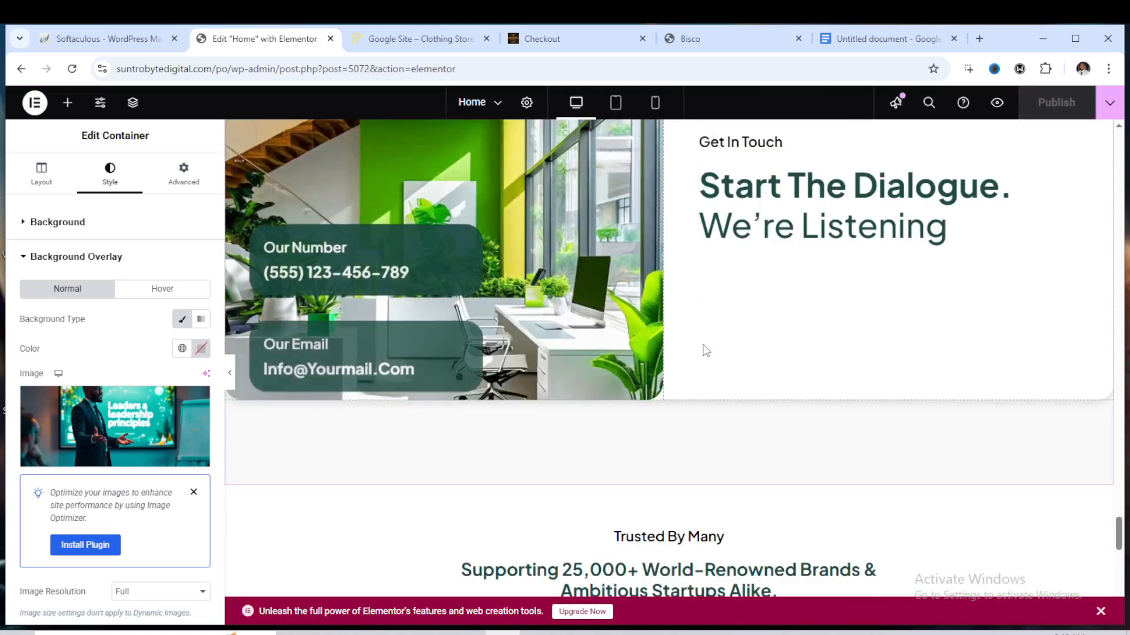
pyautogui.scroll(-10, 705, 350)
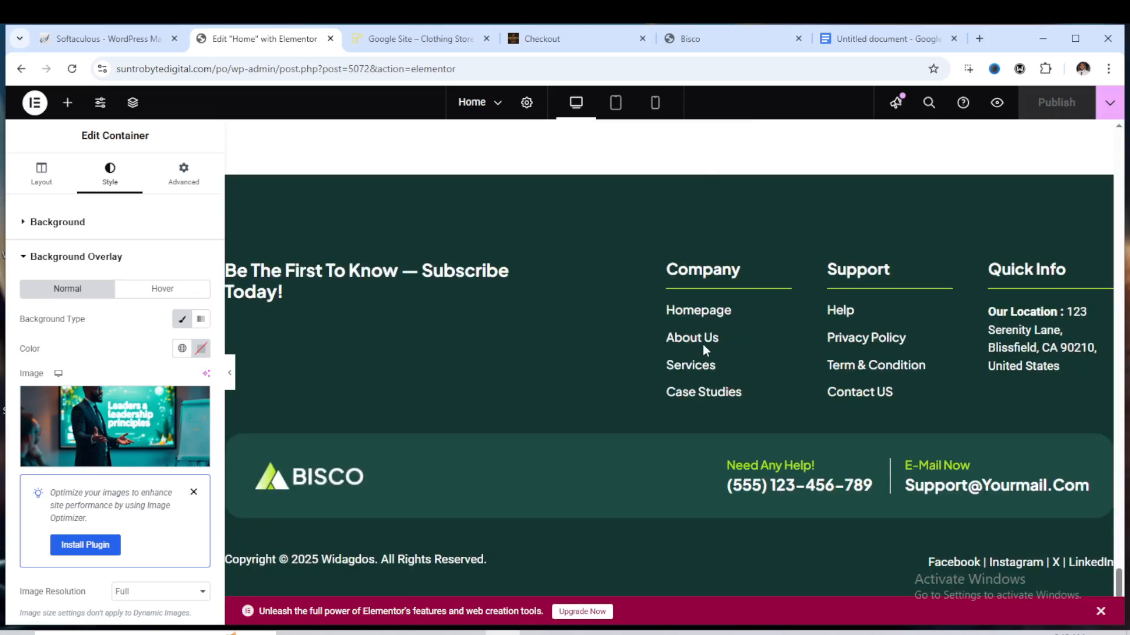
pyautogui.scroll(10, 703, 344)
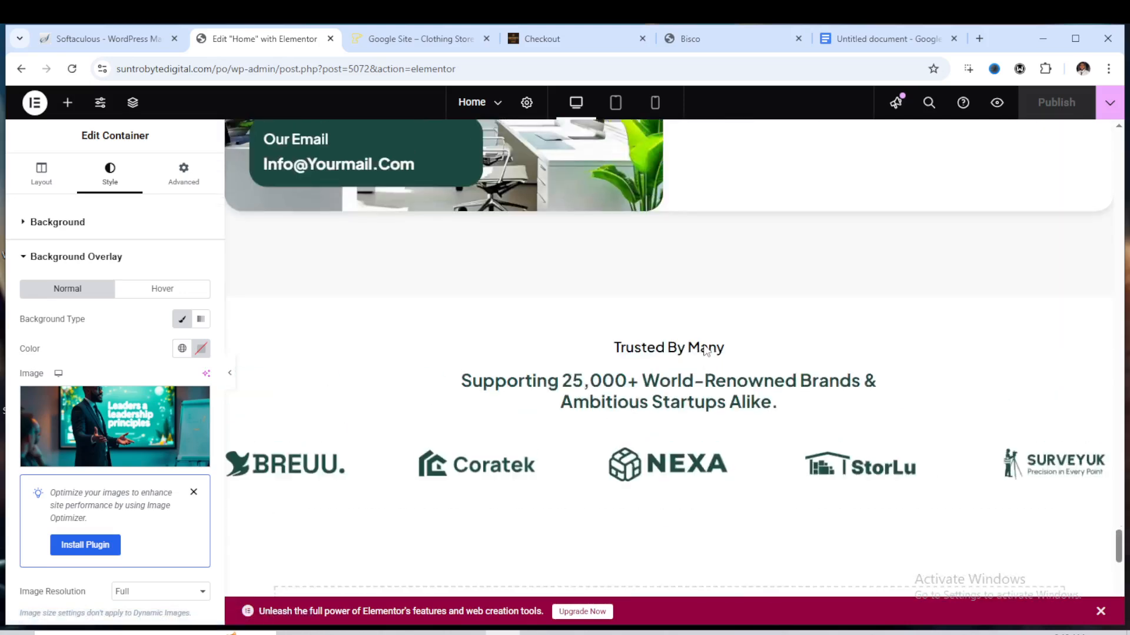
pyautogui.scroll(5, 705, 349)
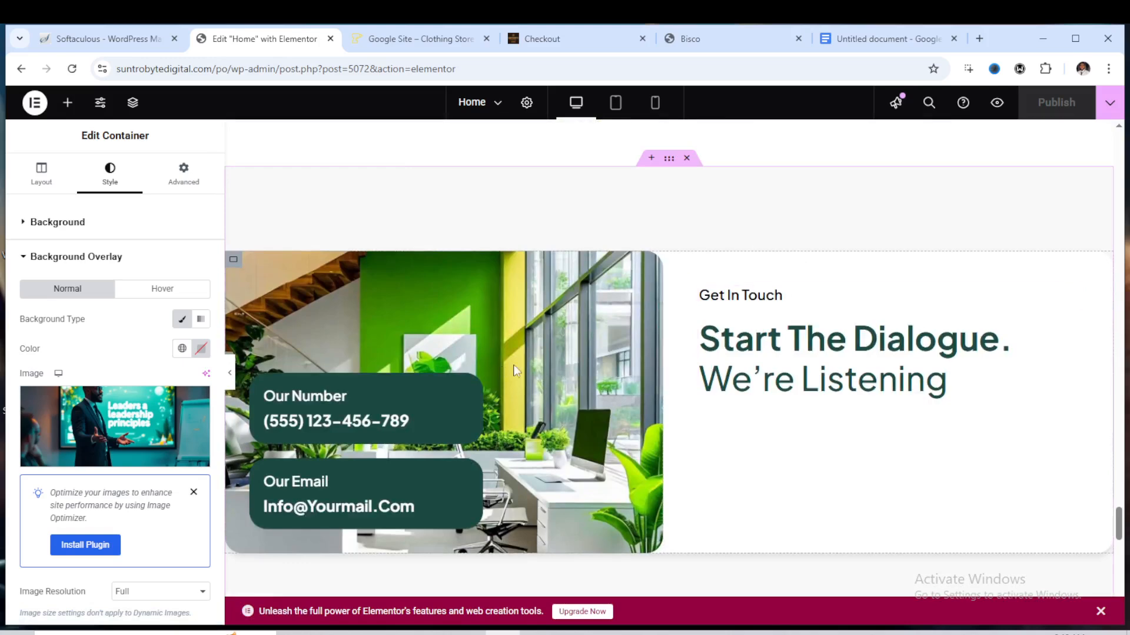
pyautogui.scroll(3, 620, 326)
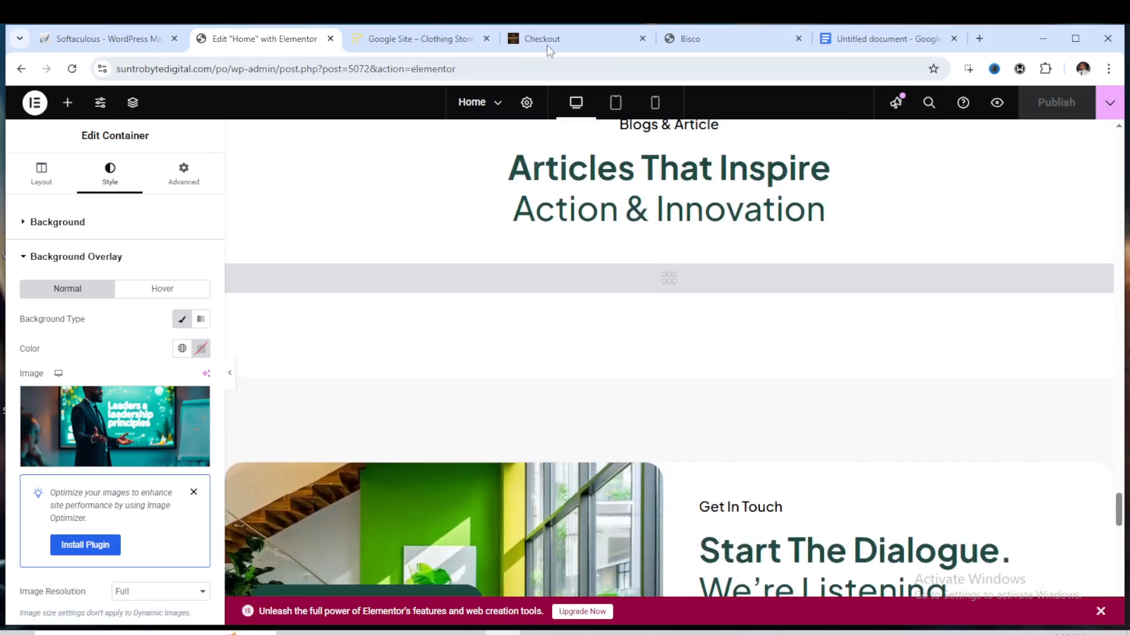
# Reload the live site tab and review the published homepage sections, including the updated testimonials
pyautogui.click(404, 38)
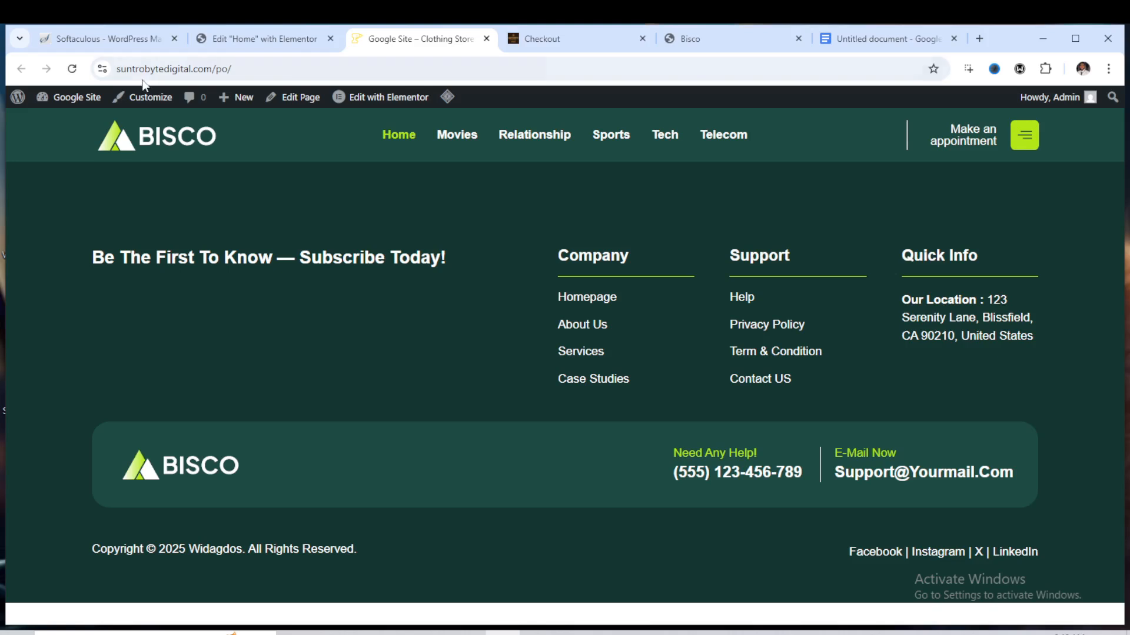
pyautogui.click(72, 69)
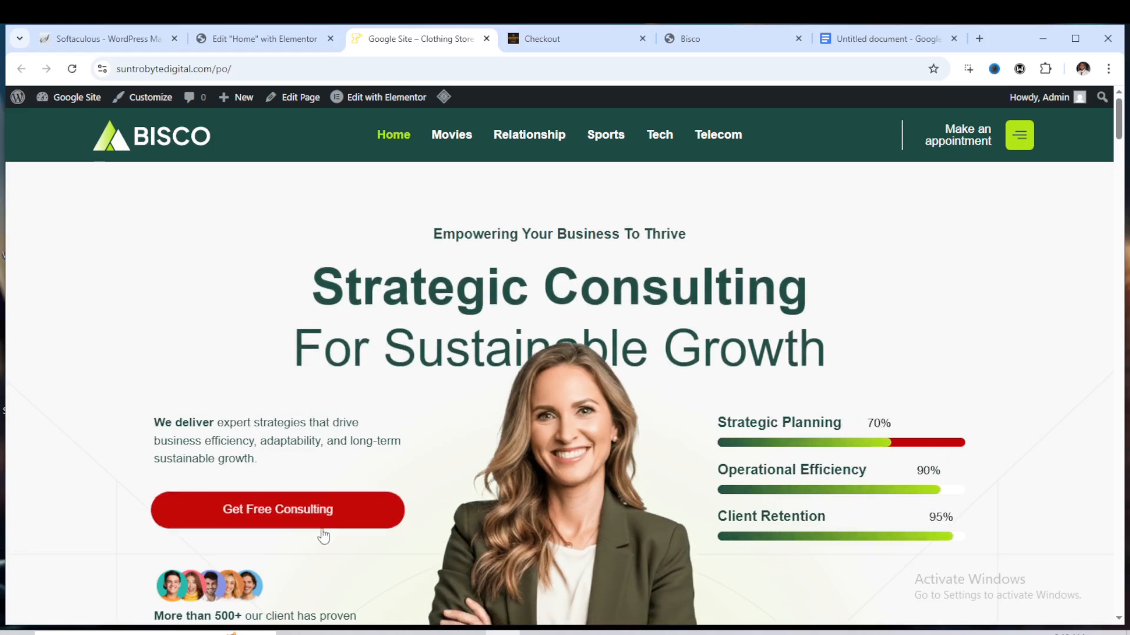
pyautogui.scroll(-7, 633, 386)
pyautogui.scroll(-10, 642, 395)
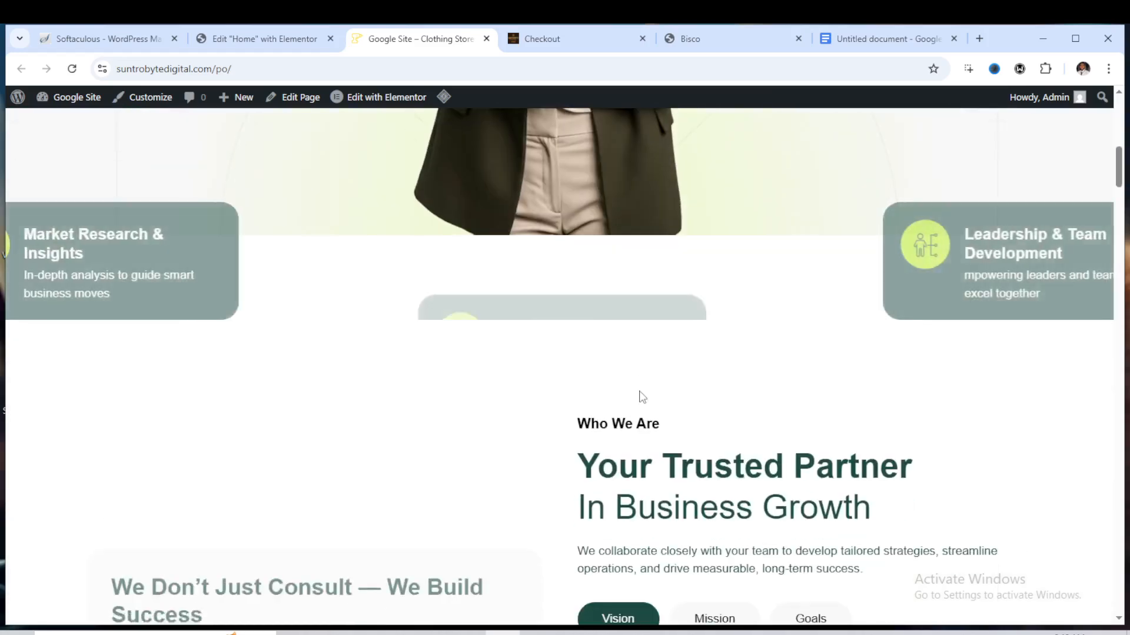
pyautogui.scroll(7, 644, 398)
pyautogui.scroll(5, 643, 394)
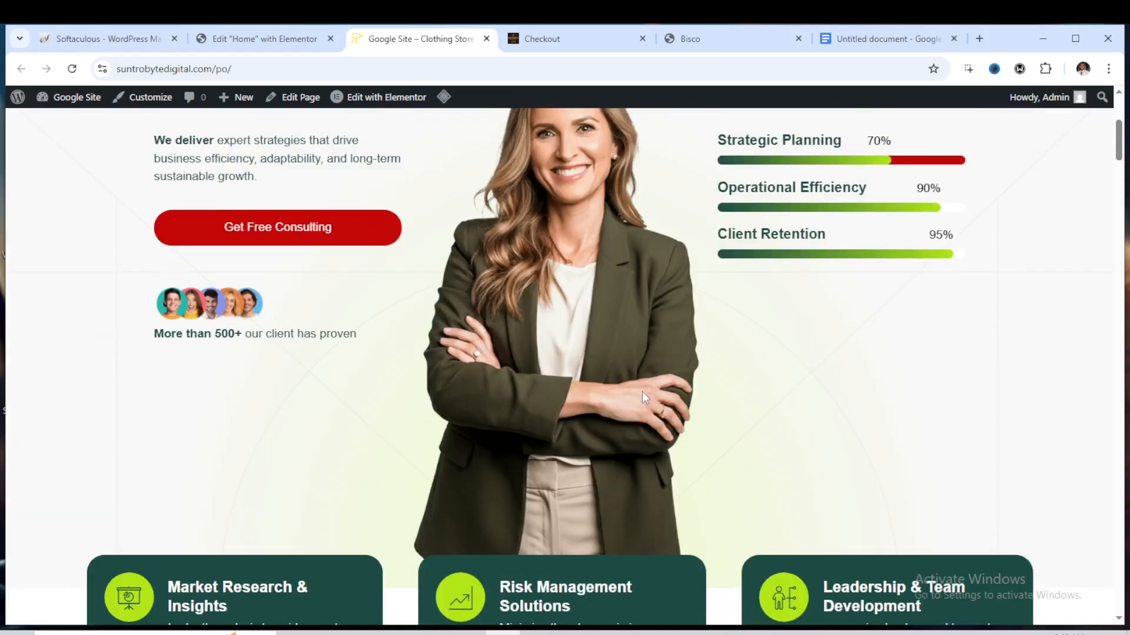
pyautogui.scroll(-16, 641, 394)
pyautogui.scroll(-15, 641, 397)
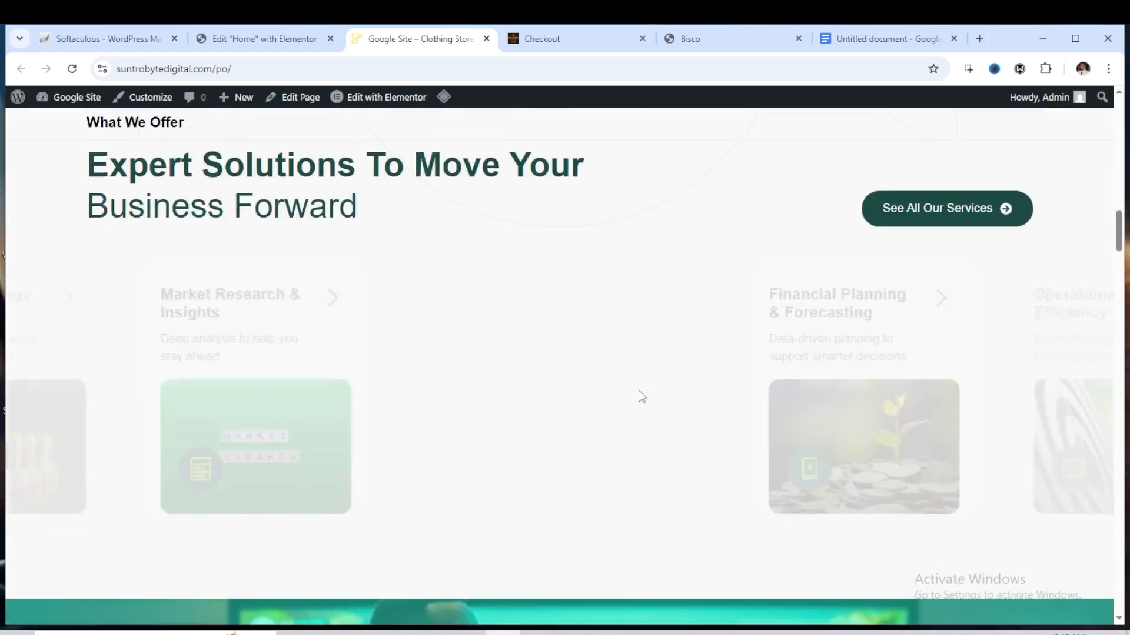
pyautogui.scroll(-2, 639, 391)
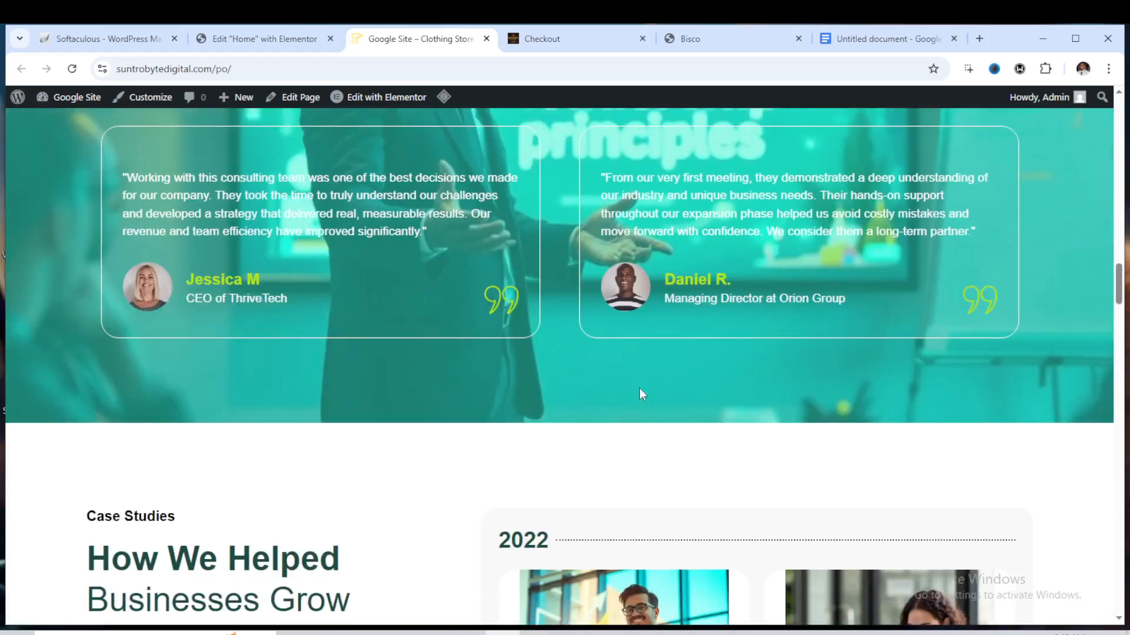
pyautogui.scroll(6, 640, 393)
pyautogui.scroll(-11, 615, 350)
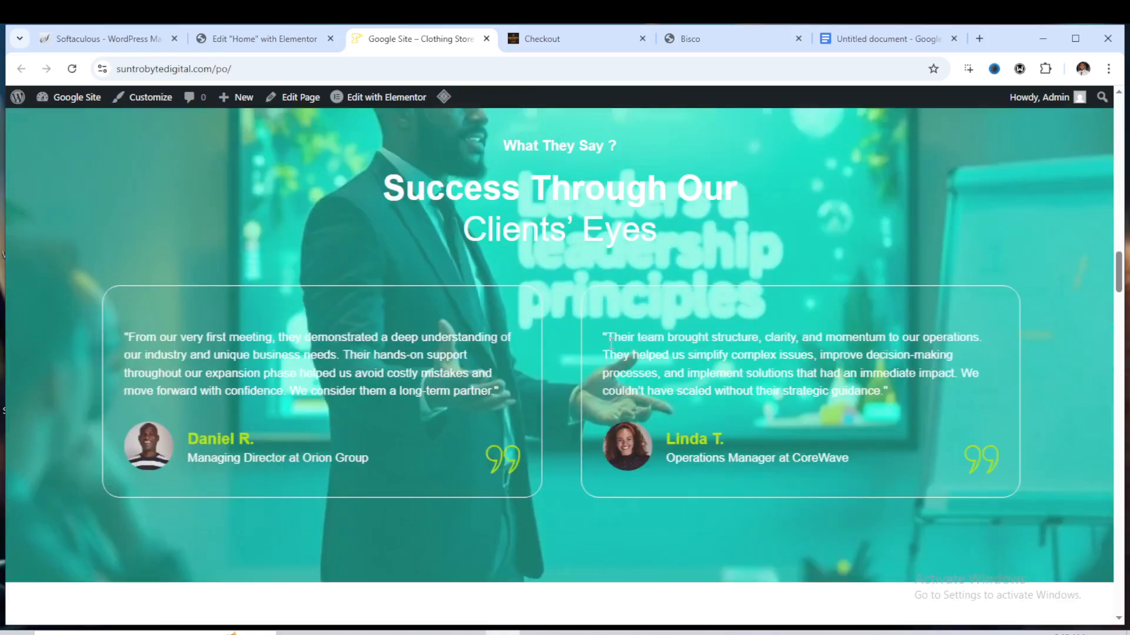
pyautogui.scroll(-10, 613, 345)
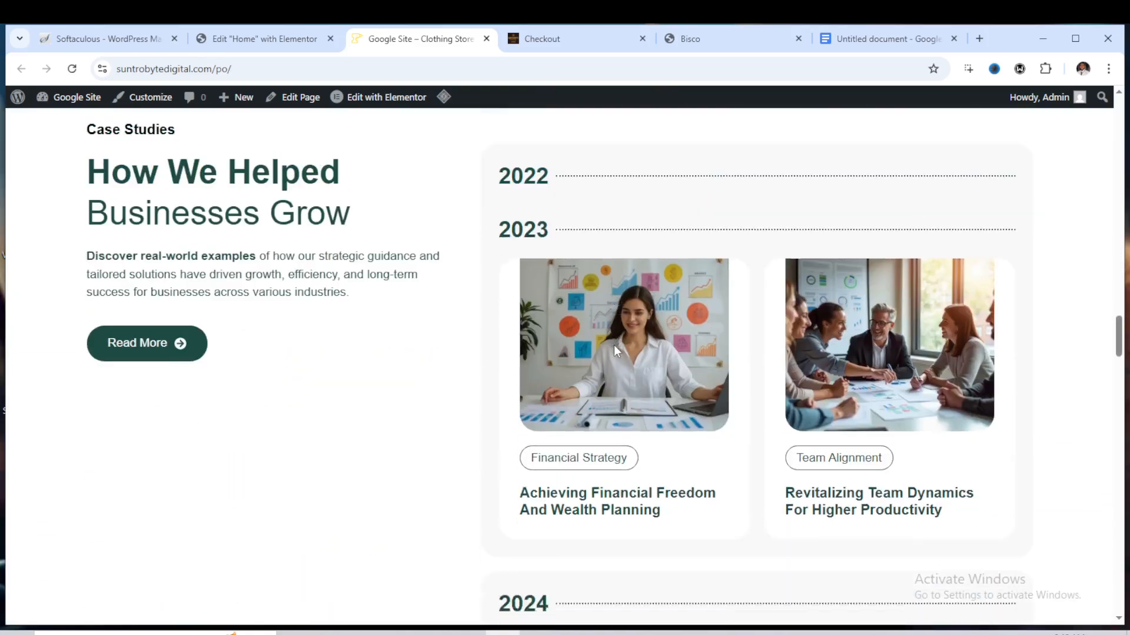
pyautogui.scroll(-18, 657, 365)
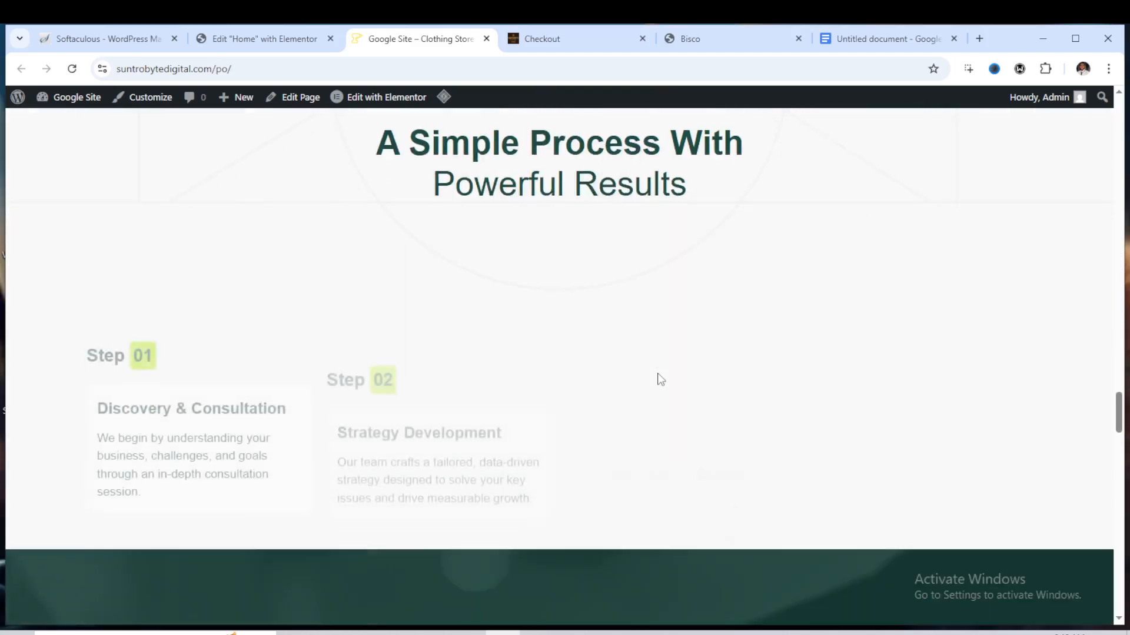
pyautogui.scroll(-15, 657, 377)
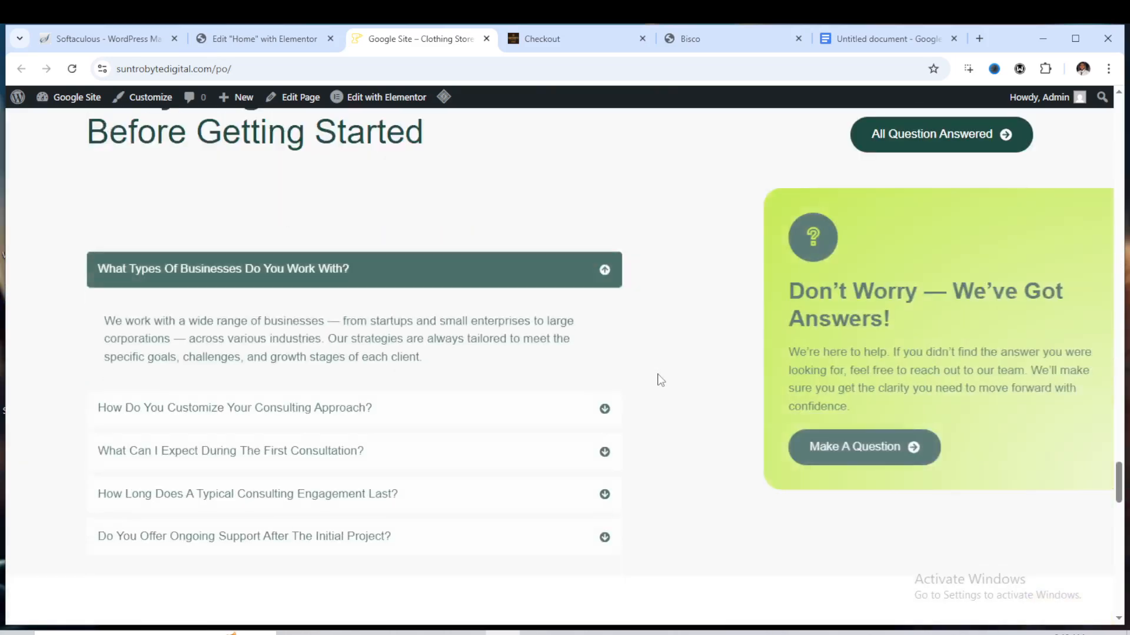
# Give the Get In Touch section container a Fade In Down entrance animation and publish the page
pyautogui.click(286, 41)
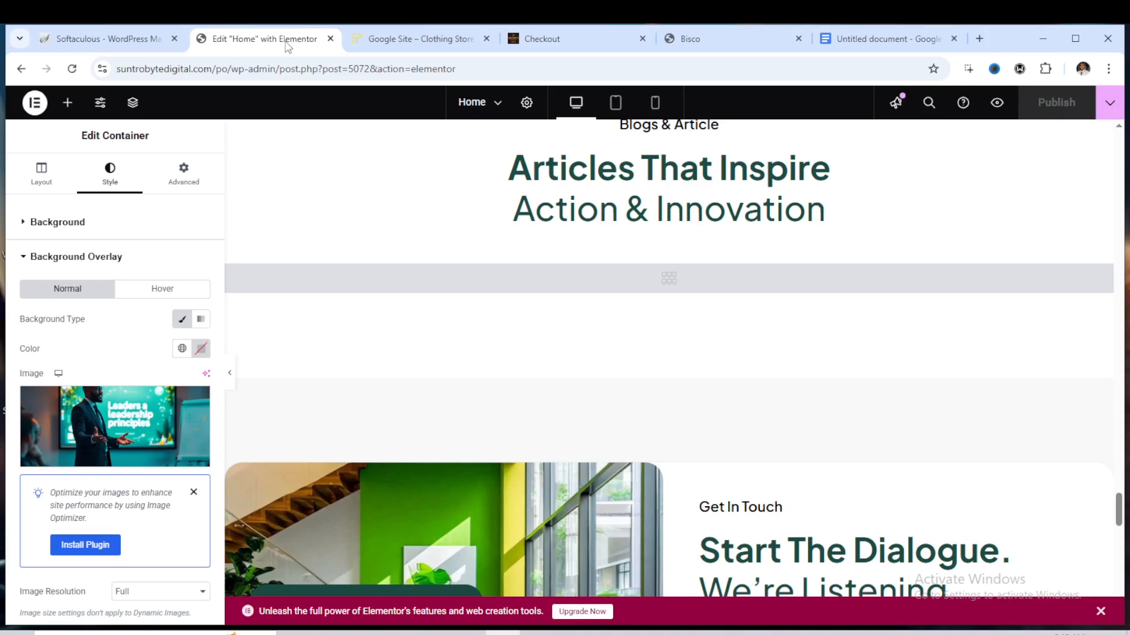
pyautogui.scroll(3, 496, 327)
pyautogui.scroll(-5, 485, 340)
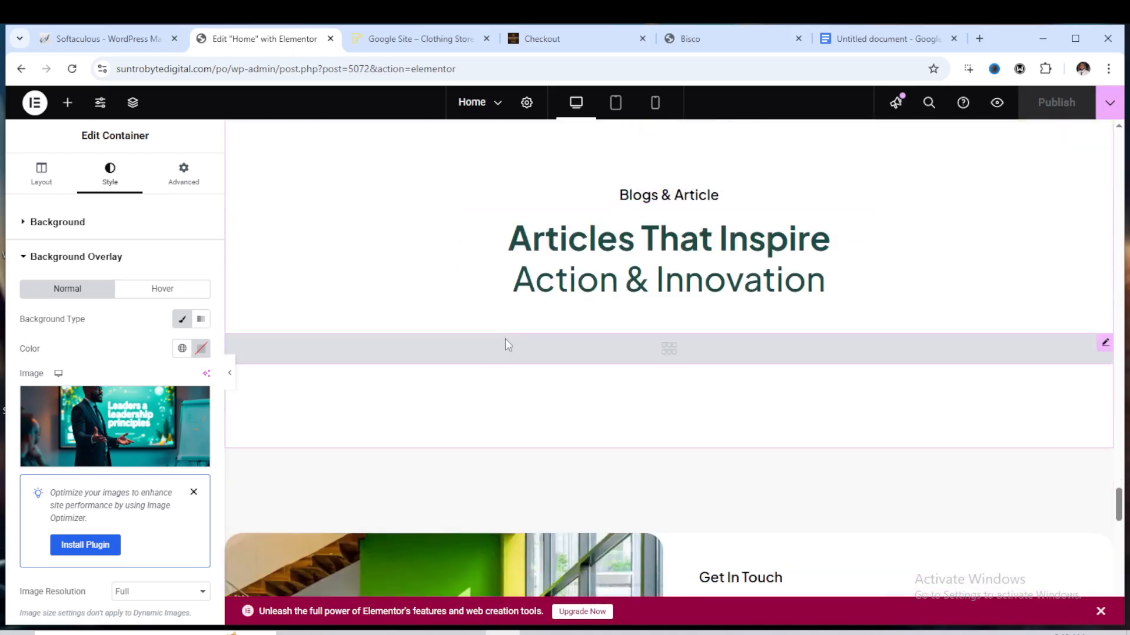
pyautogui.scroll(-2, 387, 350)
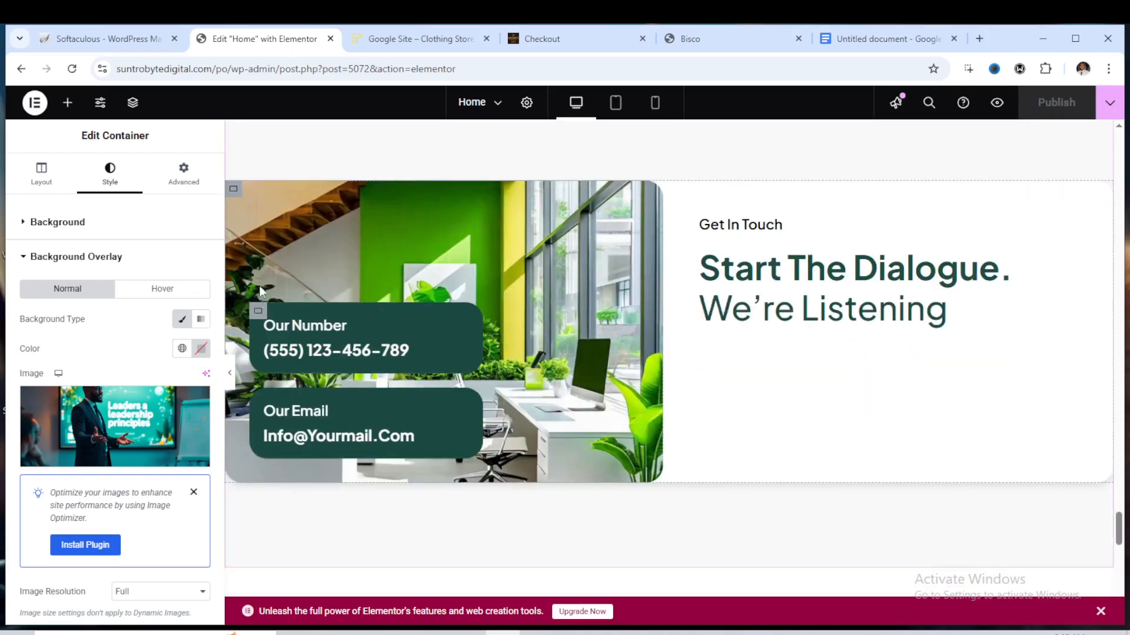
pyautogui.click(235, 194)
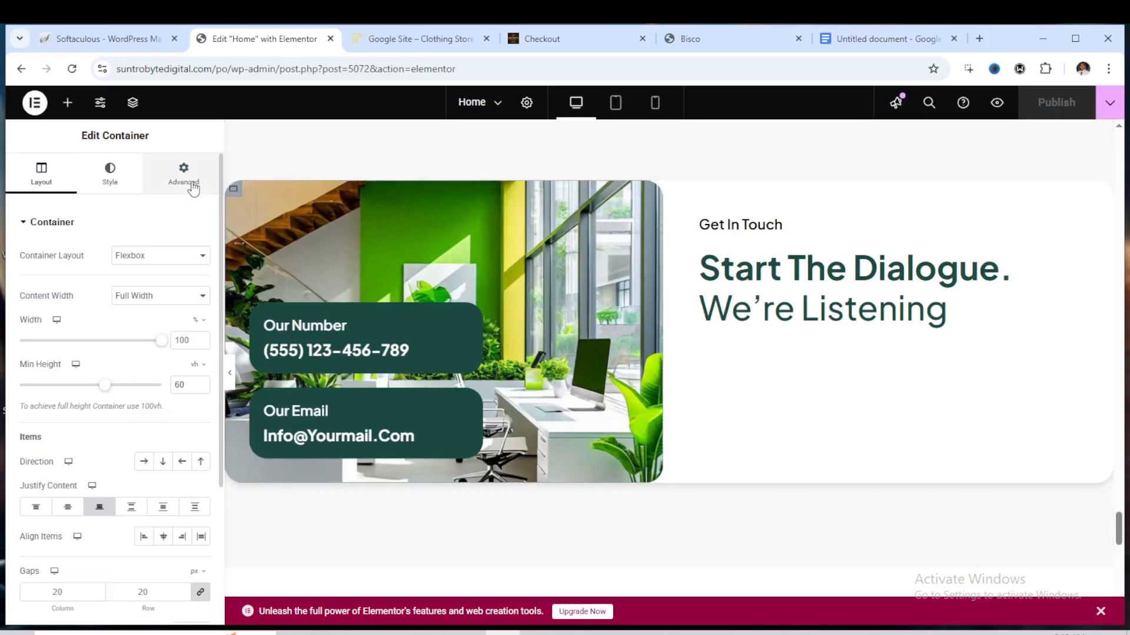
pyautogui.click(193, 188)
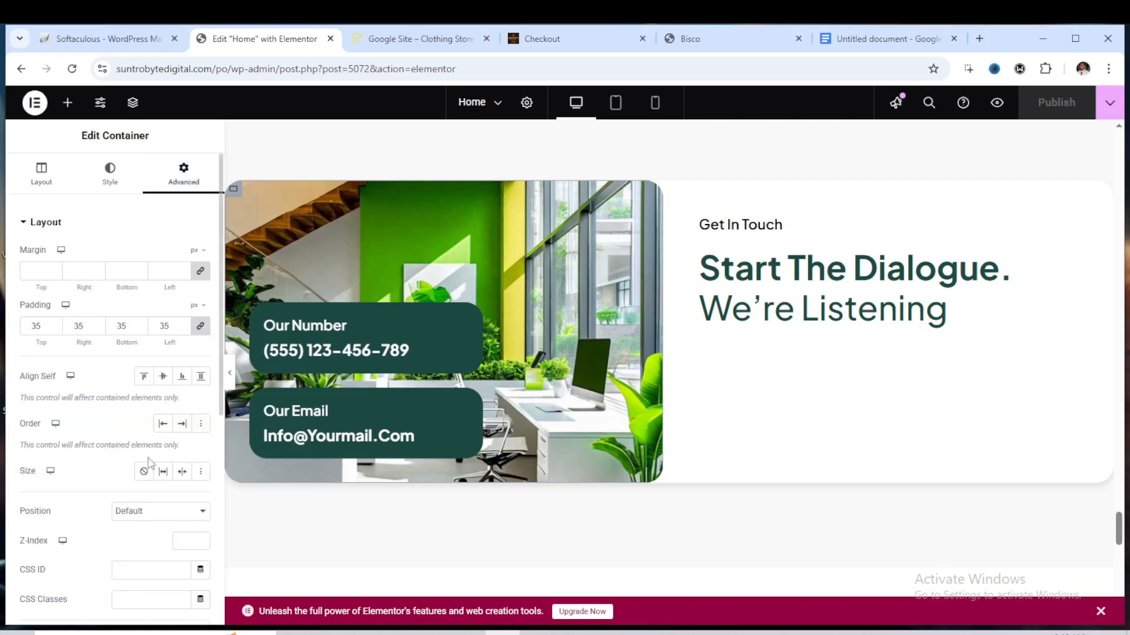
pyautogui.scroll(-6, 147, 464)
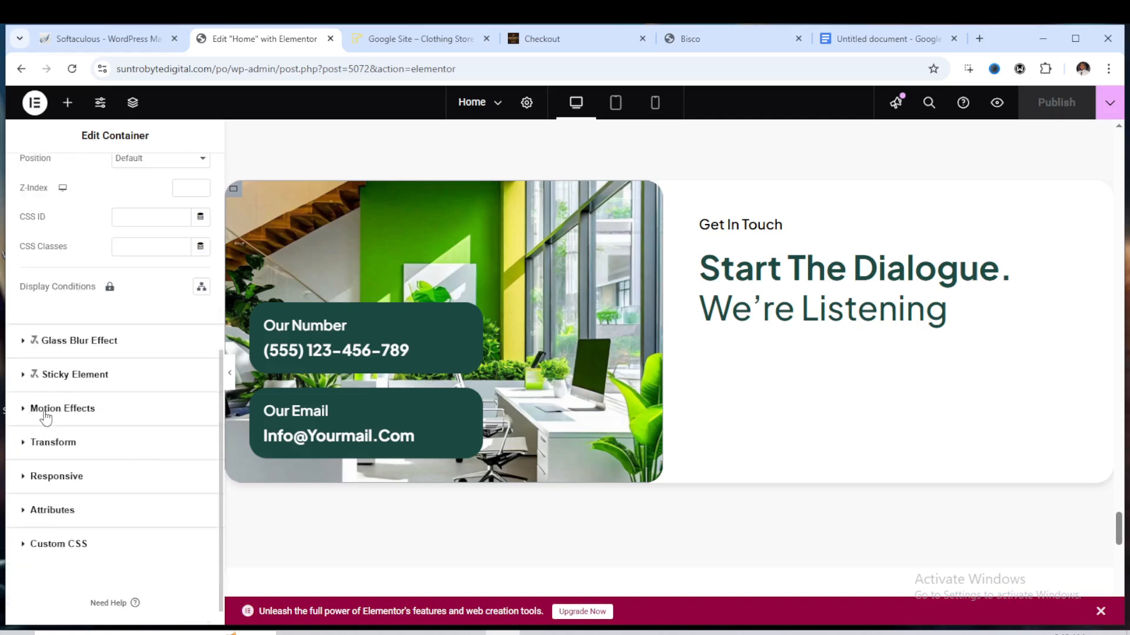
pyautogui.click(44, 411)
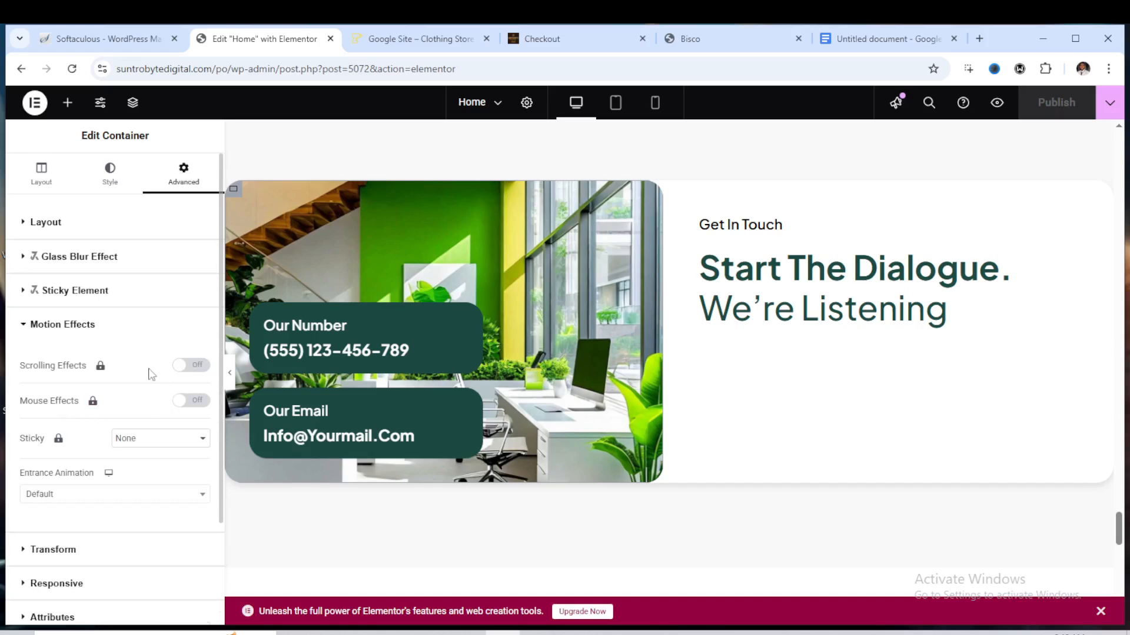
pyautogui.scroll(-2, 126, 389)
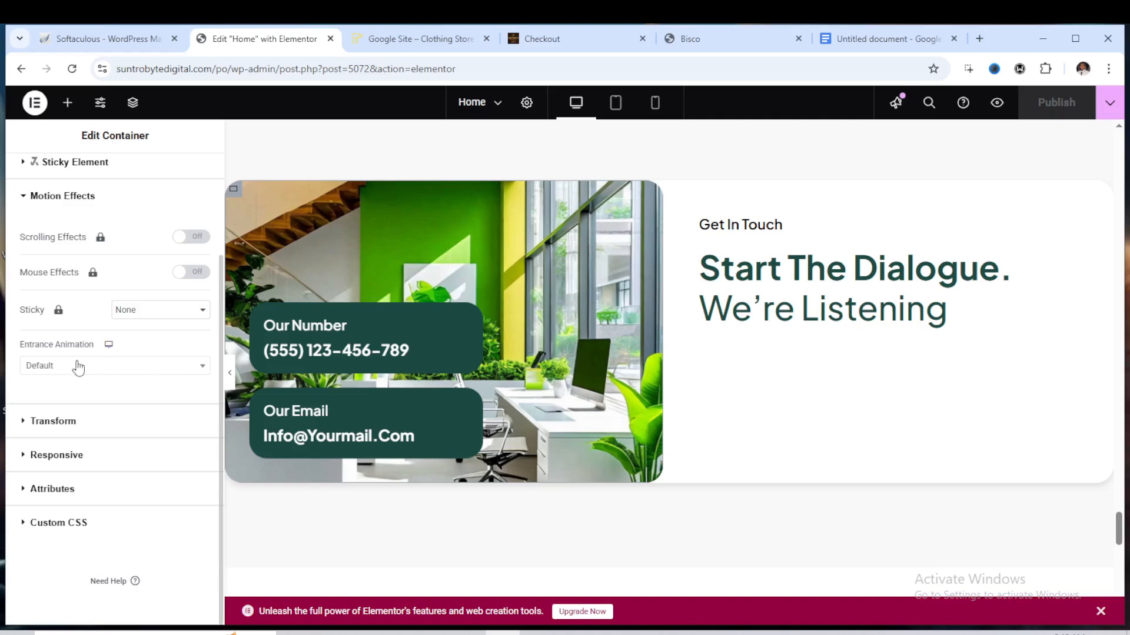
pyautogui.click(123, 375)
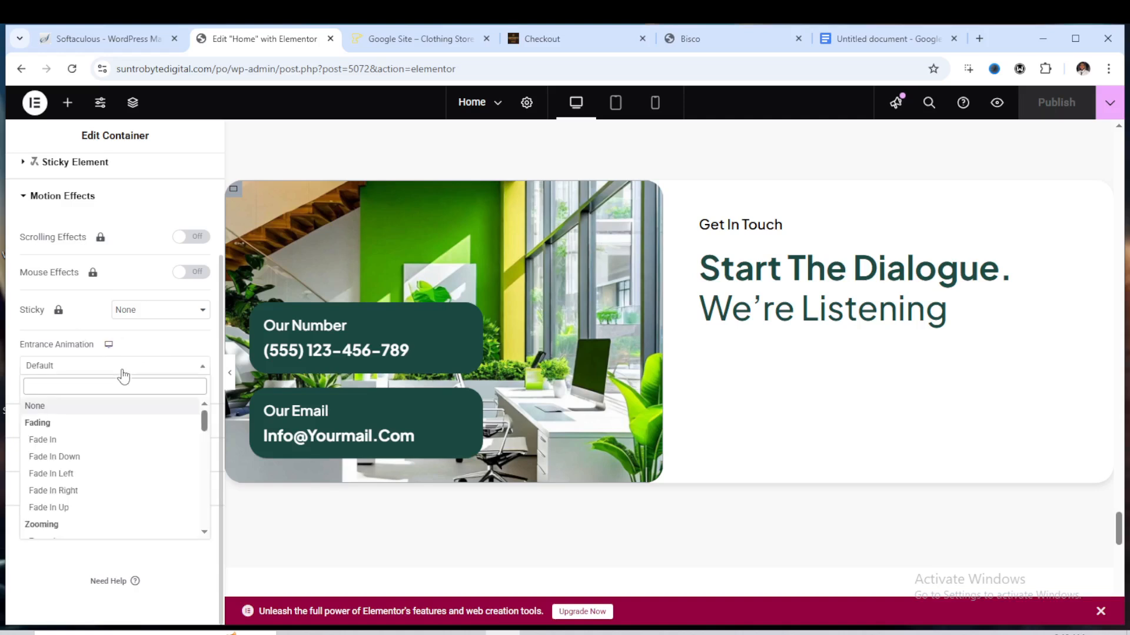
pyautogui.click(77, 460)
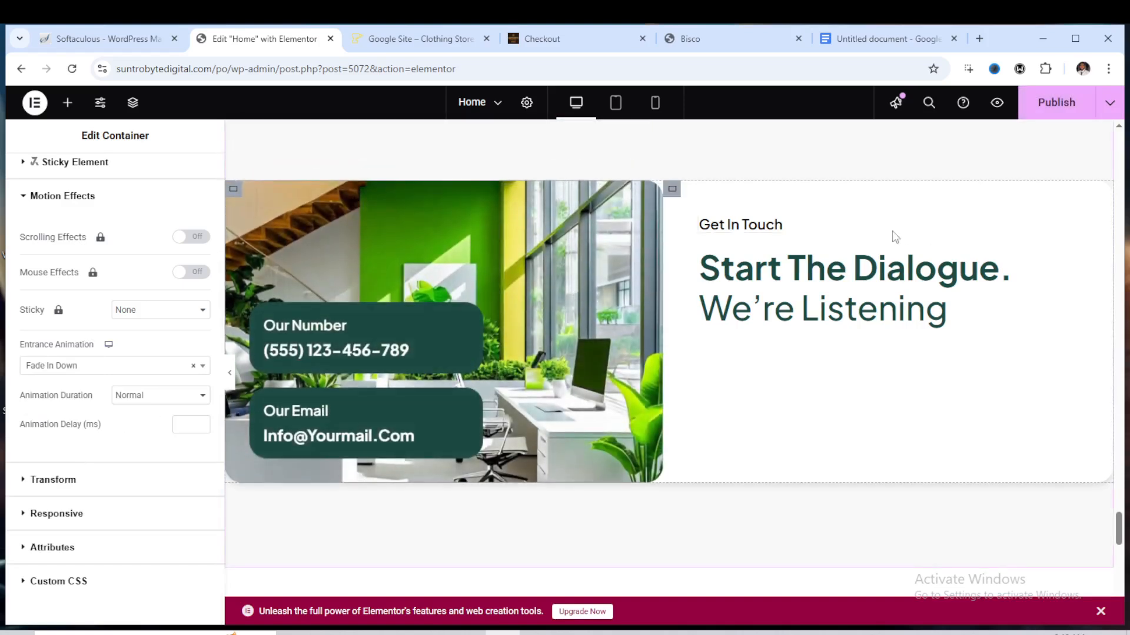
pyautogui.click(1060, 117)
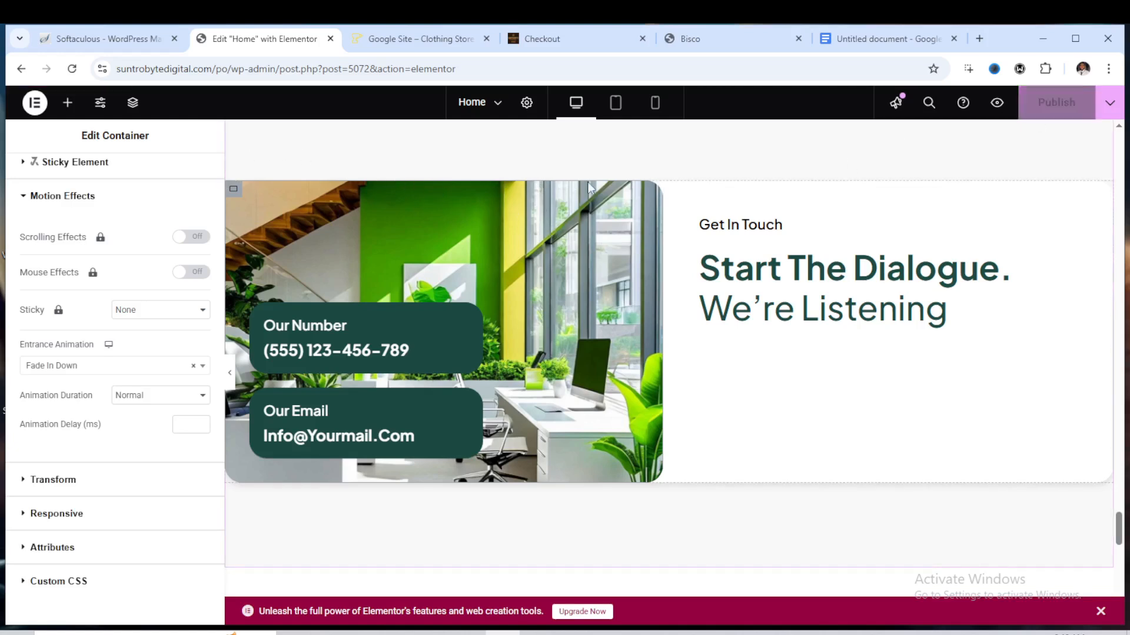
# Exit the Elementor editor and switch to Google Docs, viewing the document full screen
pyautogui.click(21, 69)
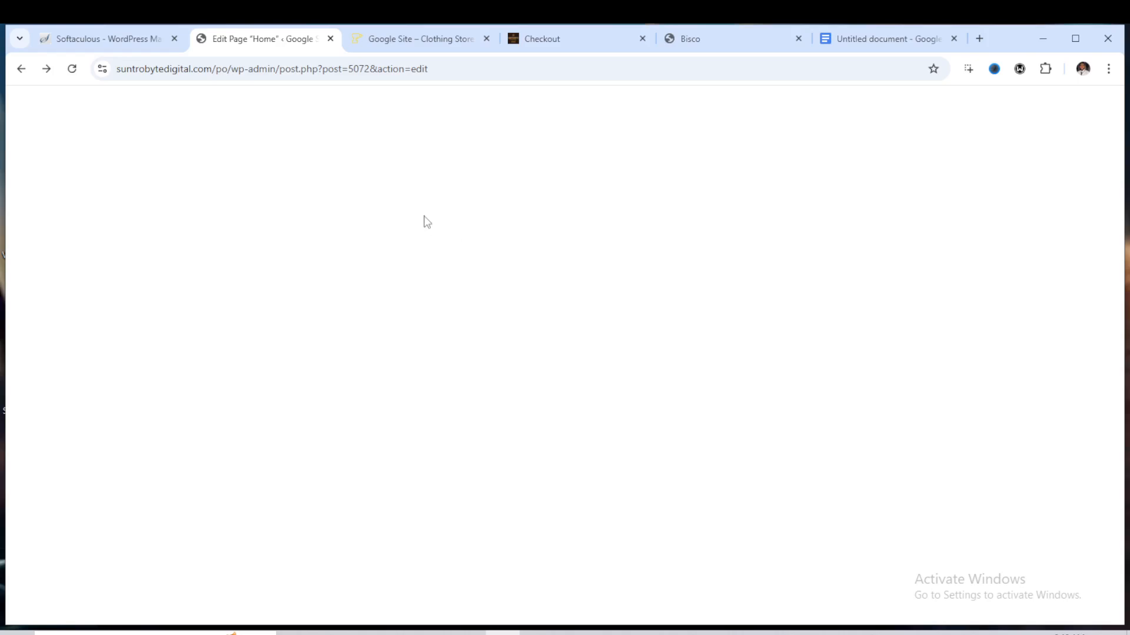
pyautogui.click(864, 42)
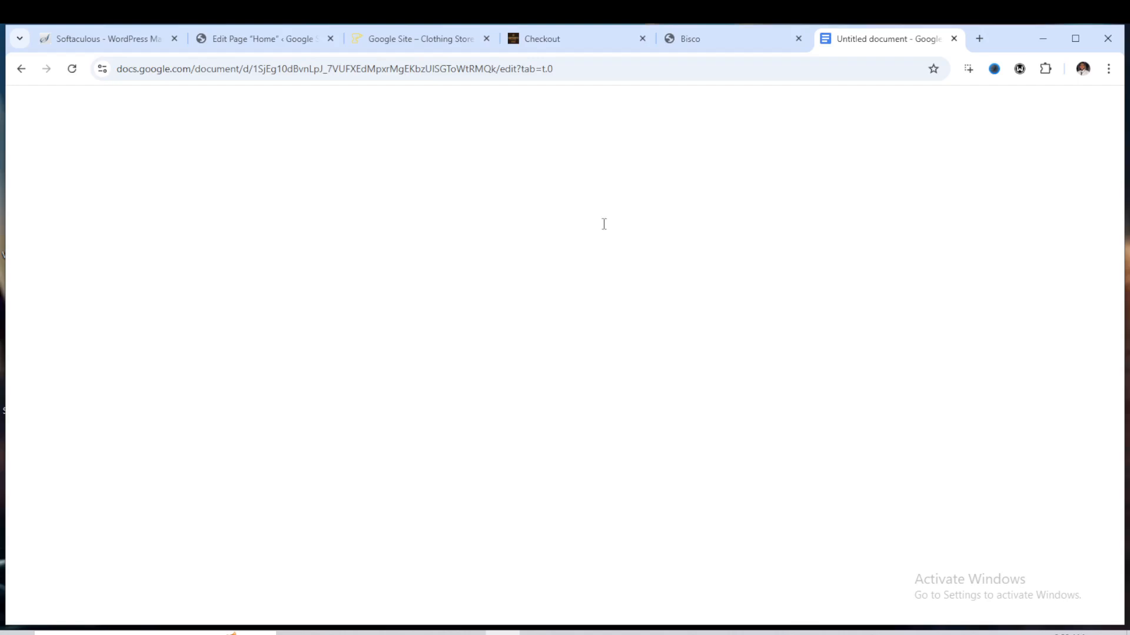
pyautogui.press('F11')
pyautogui.press('F11')
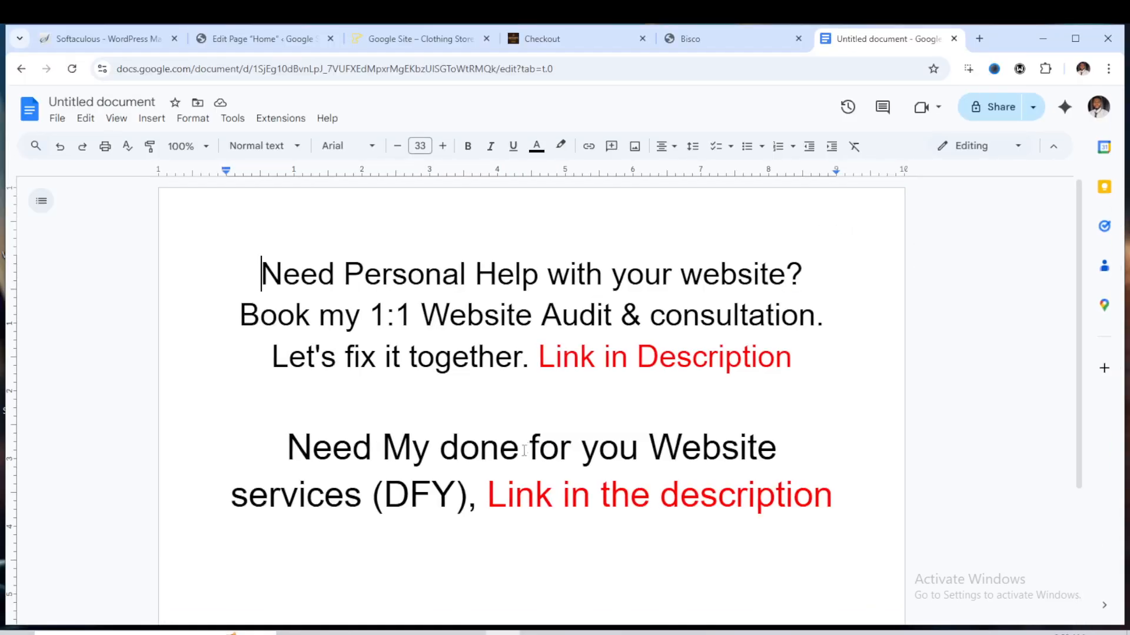